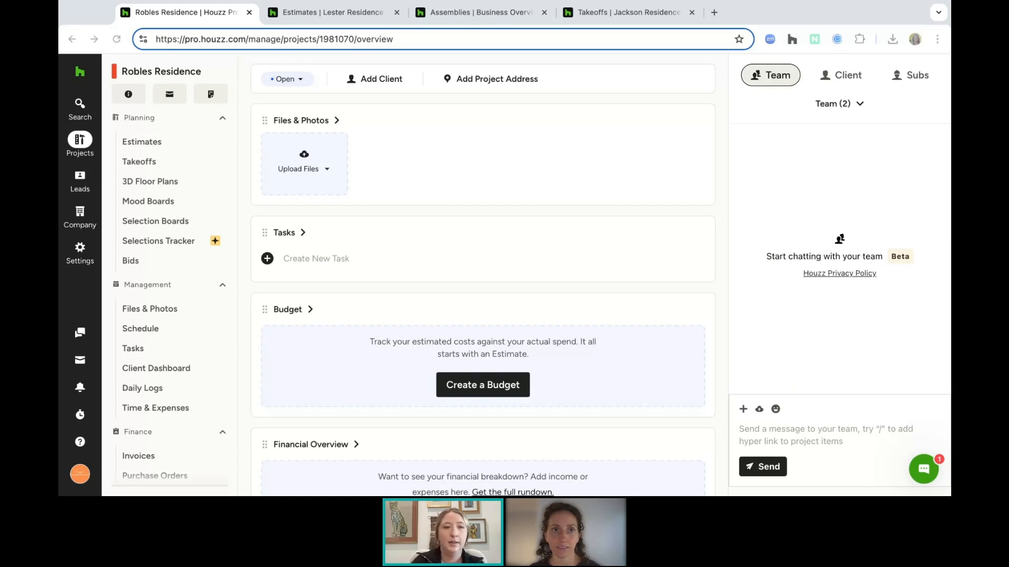
Create a new estimate from scratch in the Robles Residence project
click(88, 185)
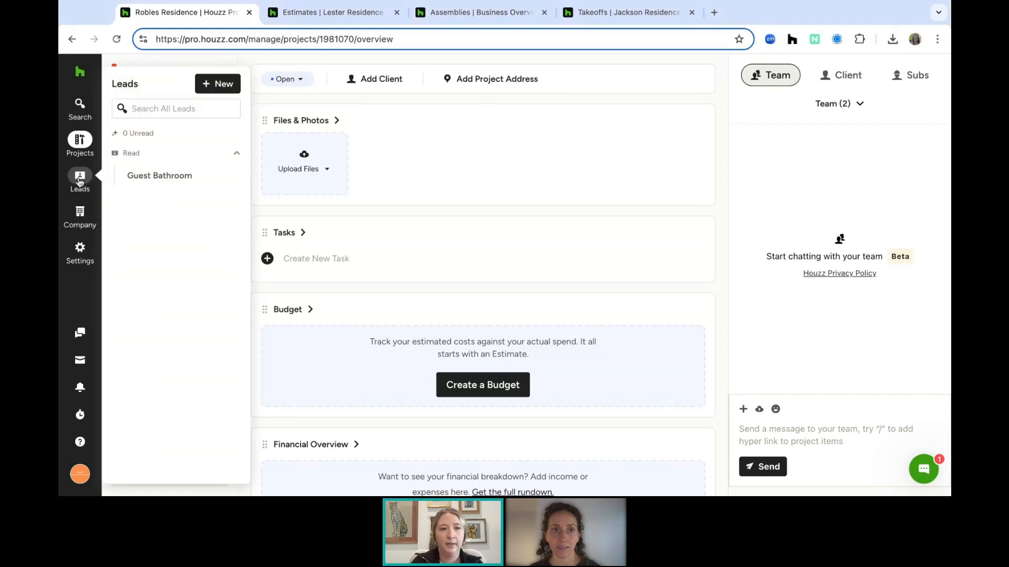
click(79, 141)
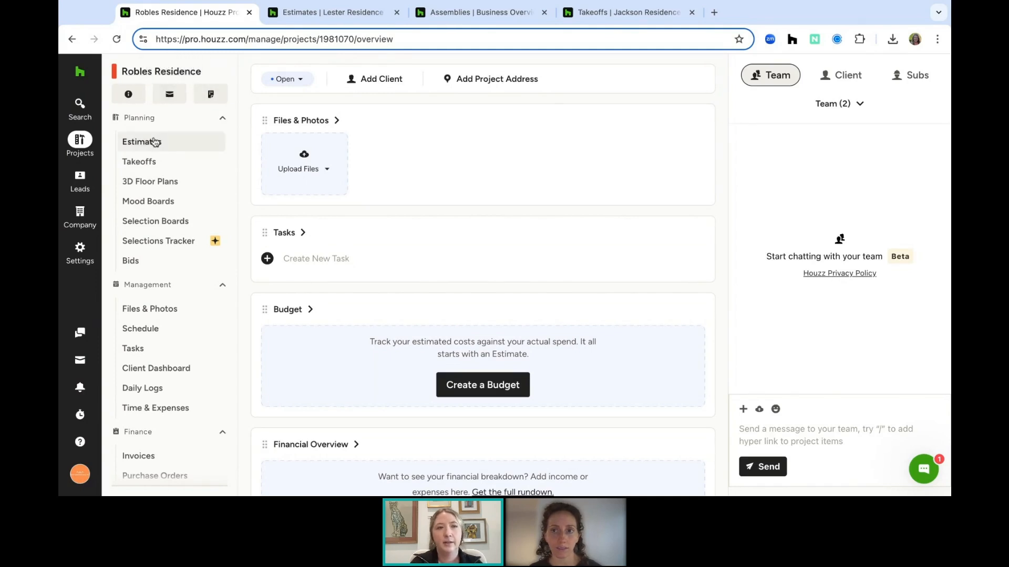
click(171, 147)
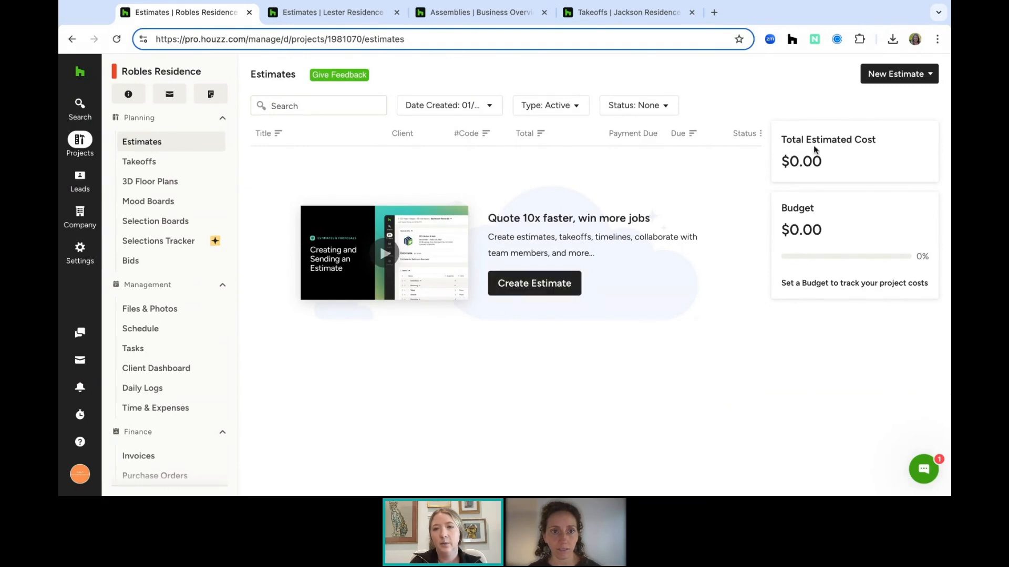
click(931, 76)
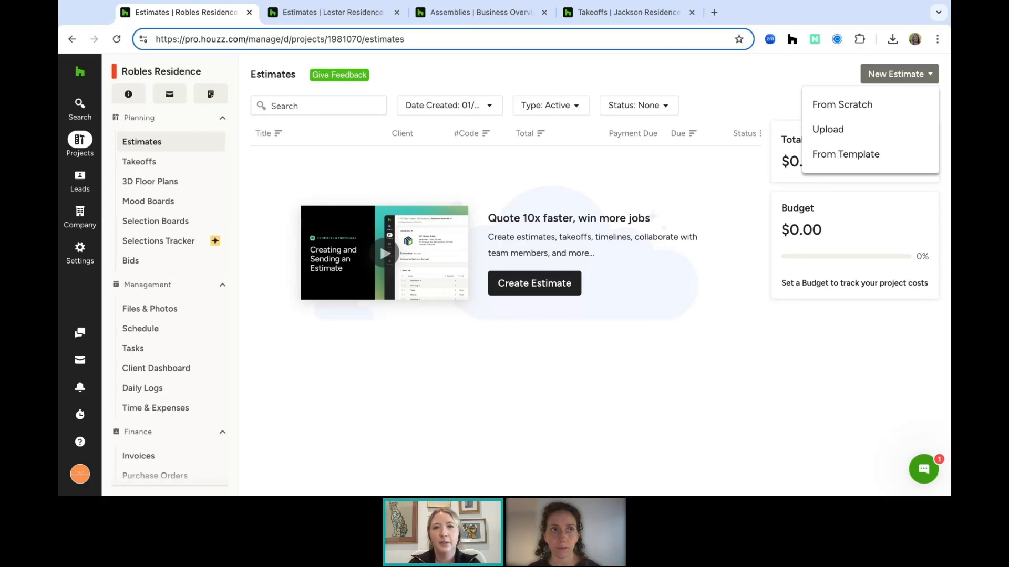
click(844, 101)
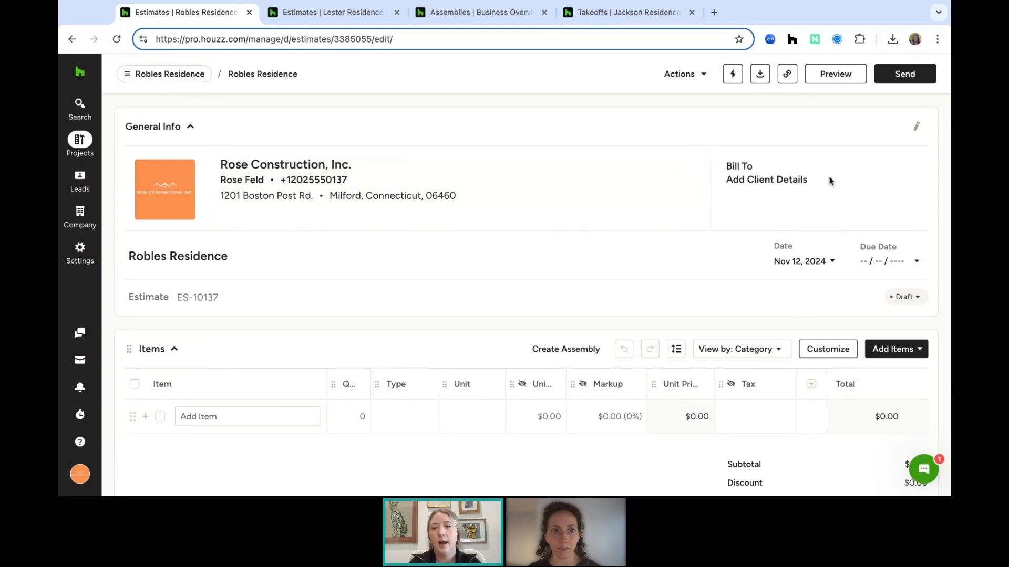
View the estimate's client billing details form without filling it in, and rename the estimate as Robles Kitchen Remodel
click(784, 184)
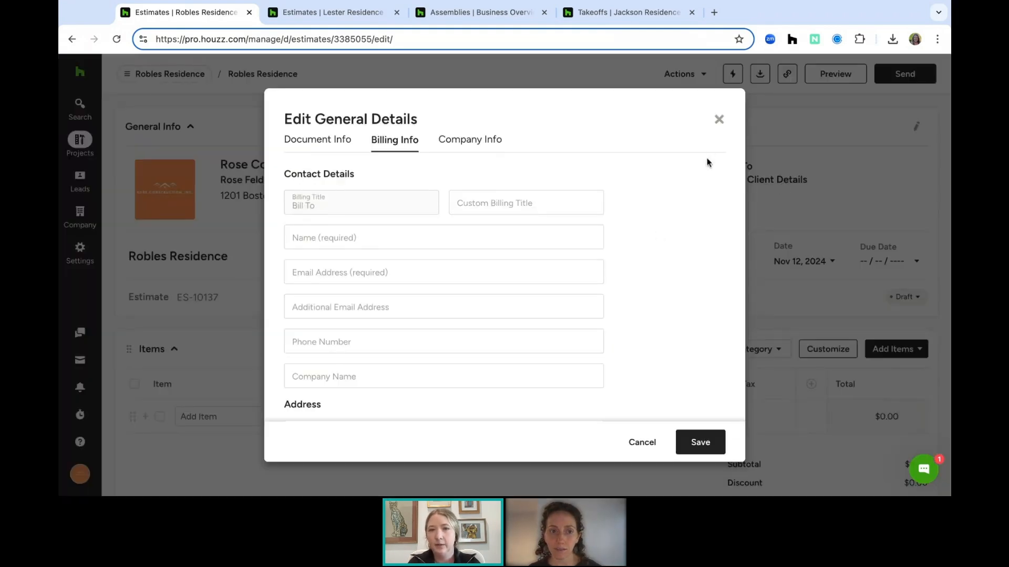
click(718, 122)
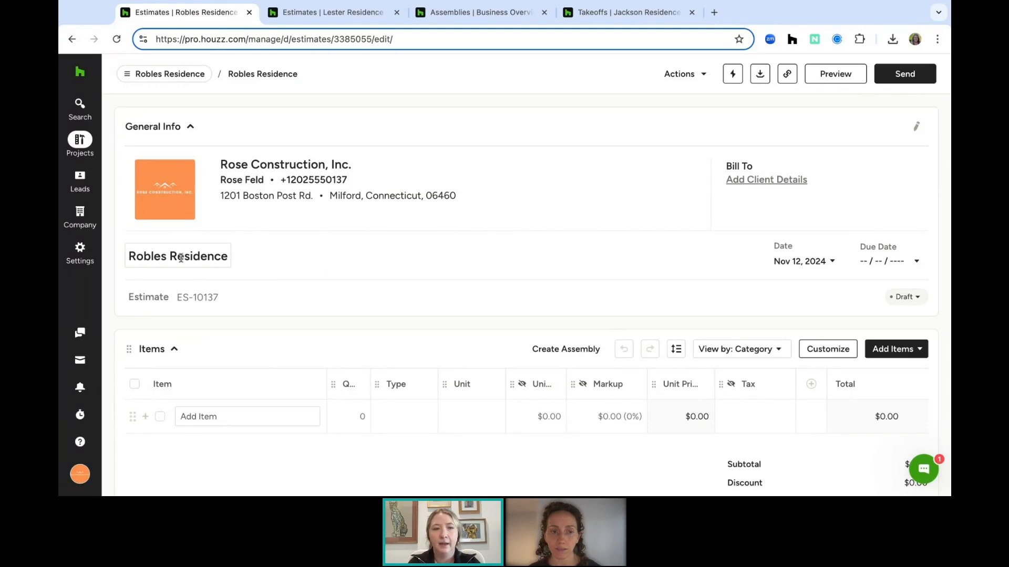
click(178, 256)
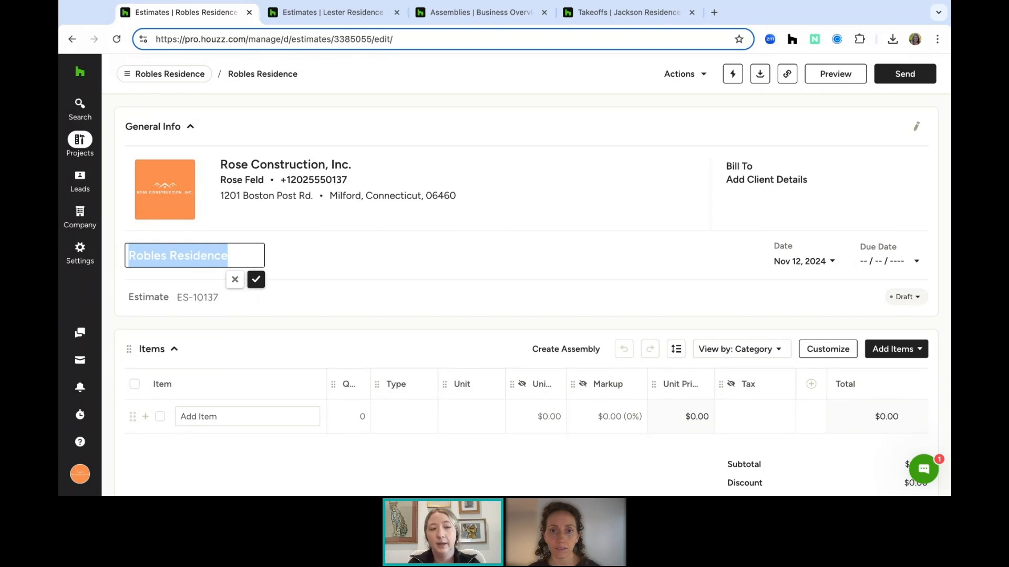
text(Roo)
key(BackSpace)
text(bles Kitche)
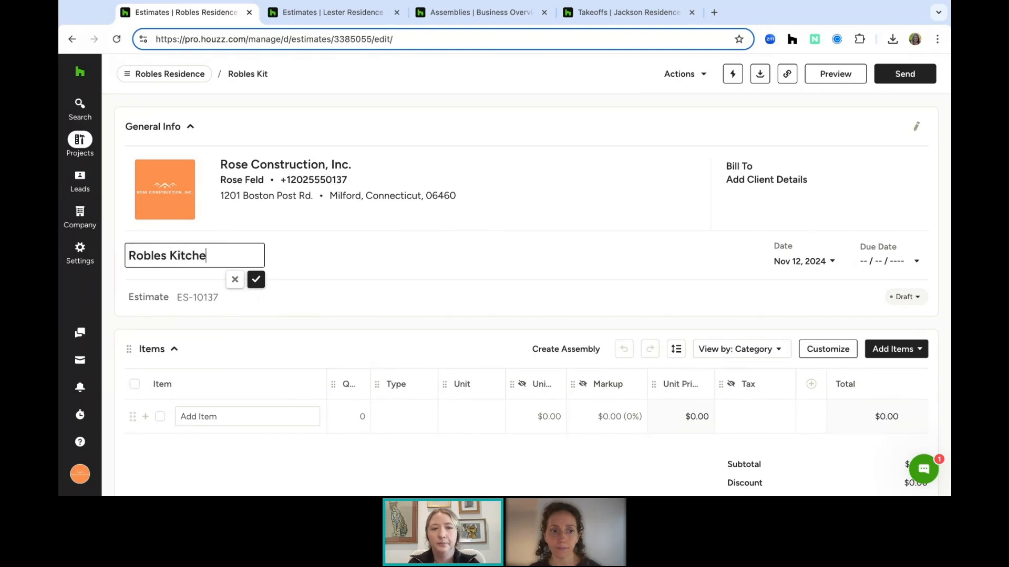
text(n Remodel)
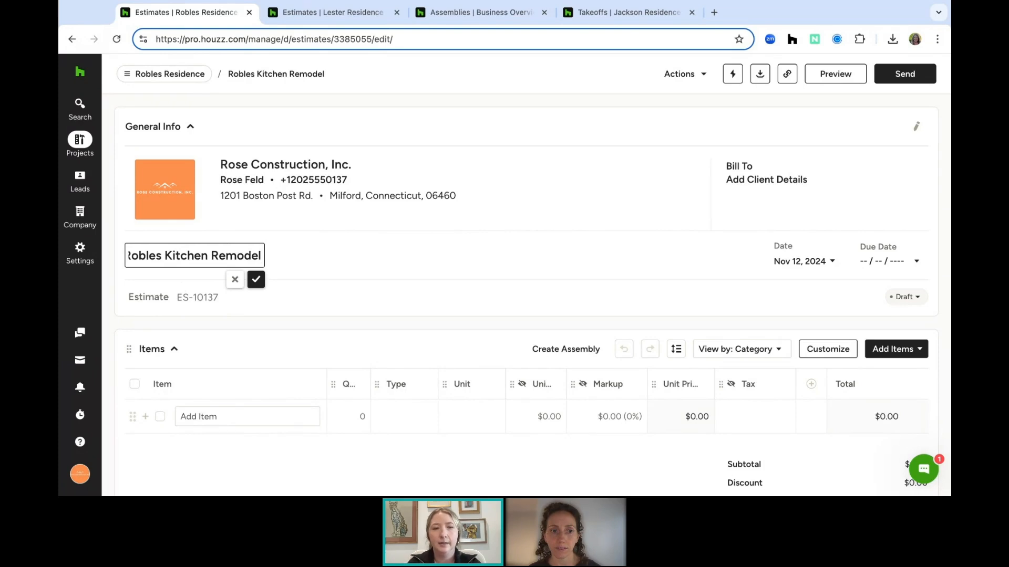
click(255, 279)
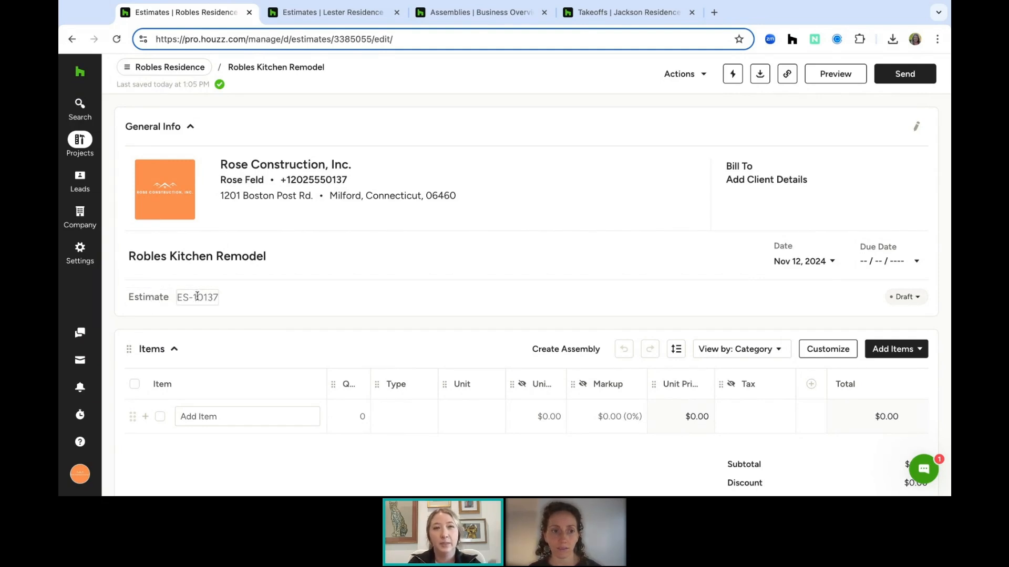
Review the recently used estimate codes and the available status options for the estimate
click(196, 297)
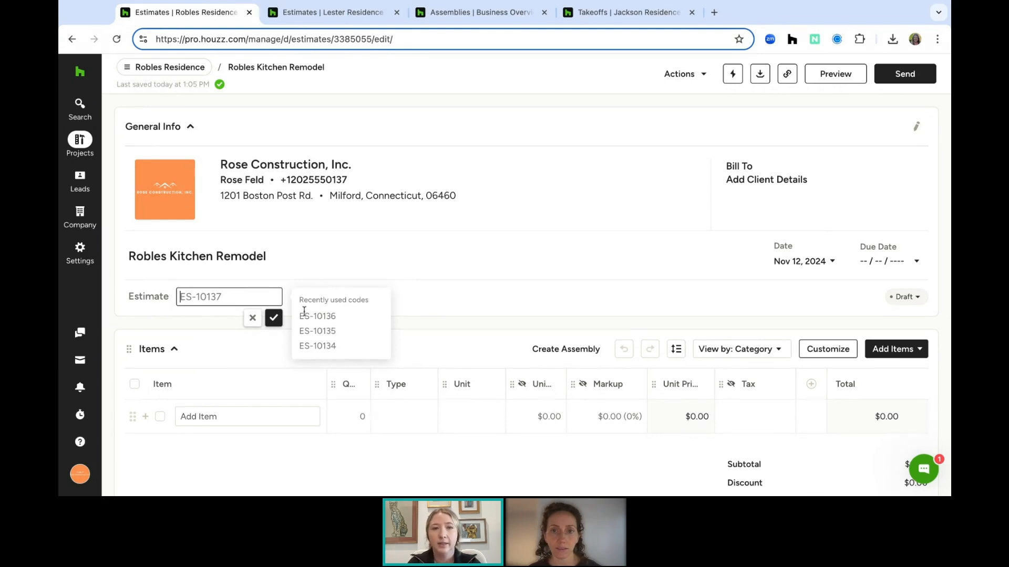
click(273, 318)
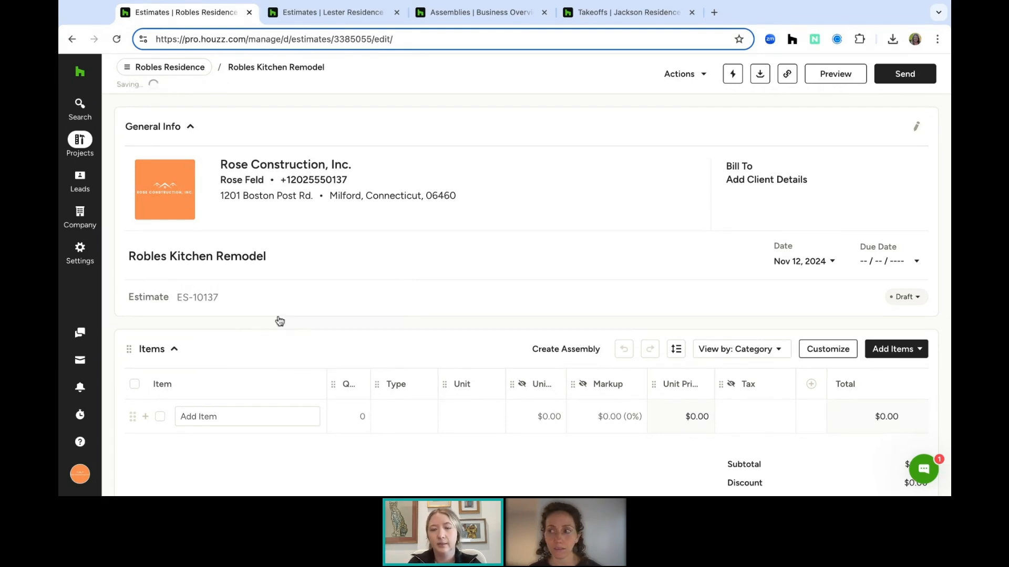
click(909, 305)
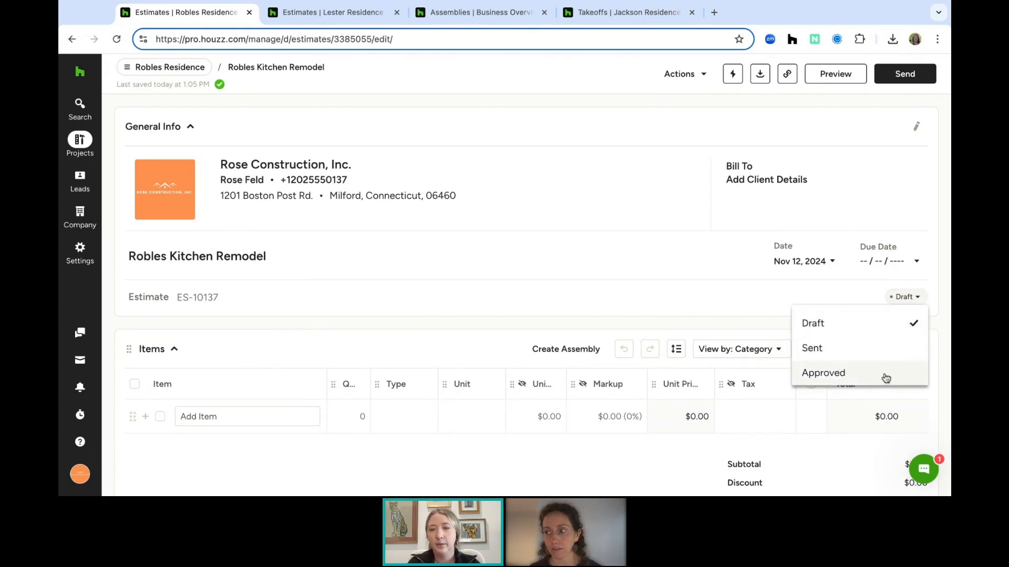
click(938, 297)
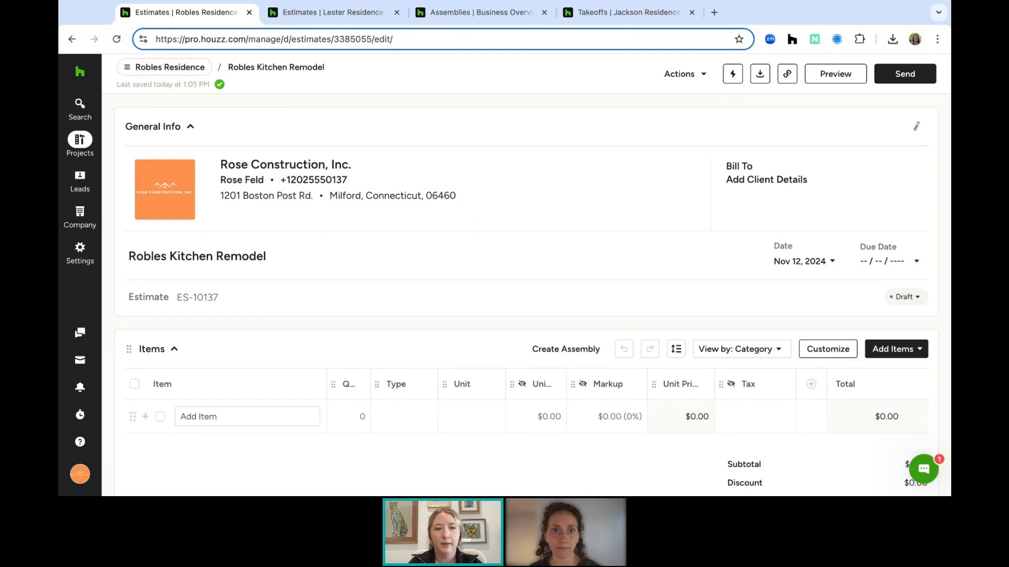
Hide the Tax column in the estimate's item table settings, keeping Unit Price shown
scroll(529, 394, down, 2)
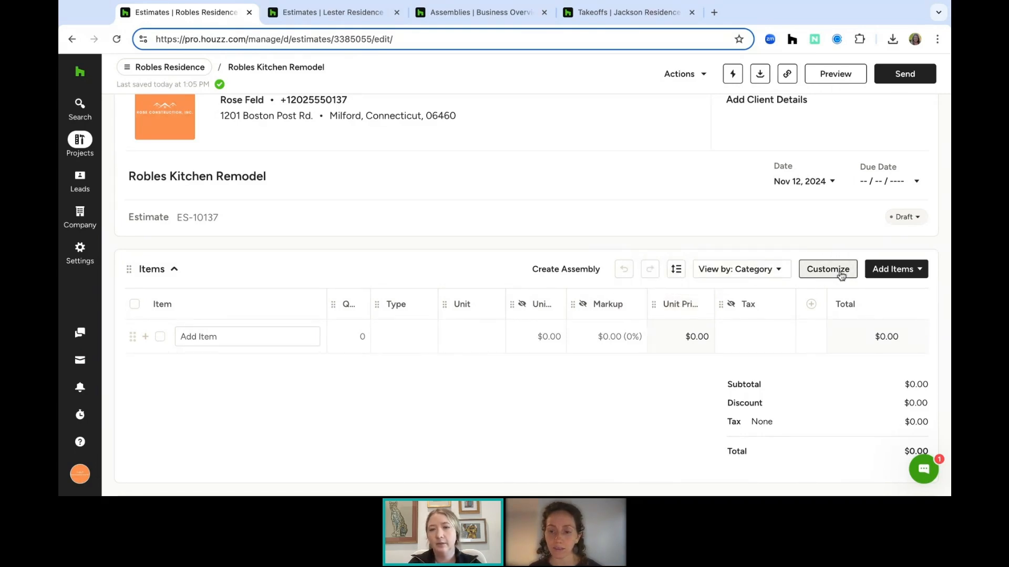
click(841, 276)
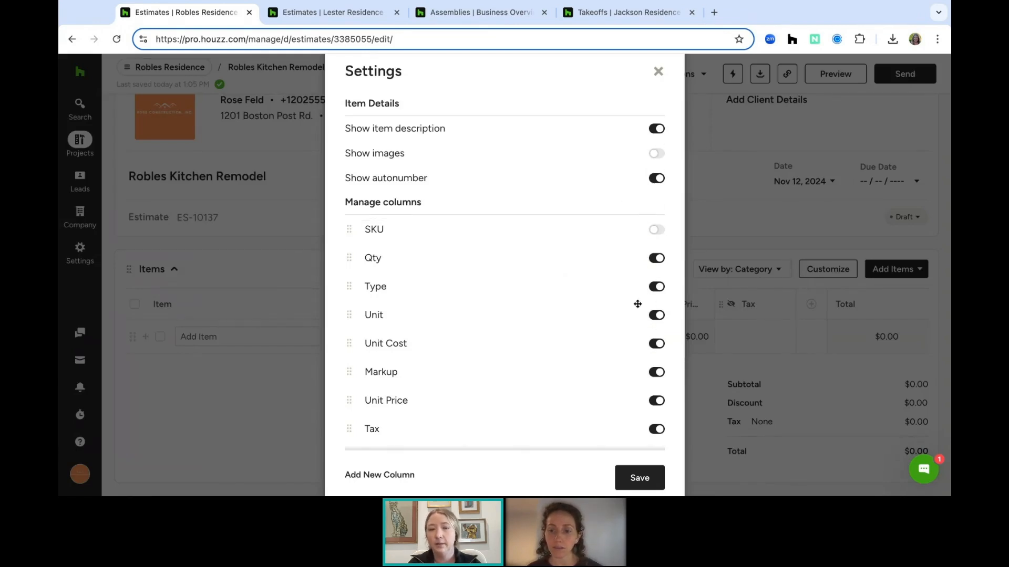
scroll(613, 297, down, 1)
scroll(634, 378, down, 1)
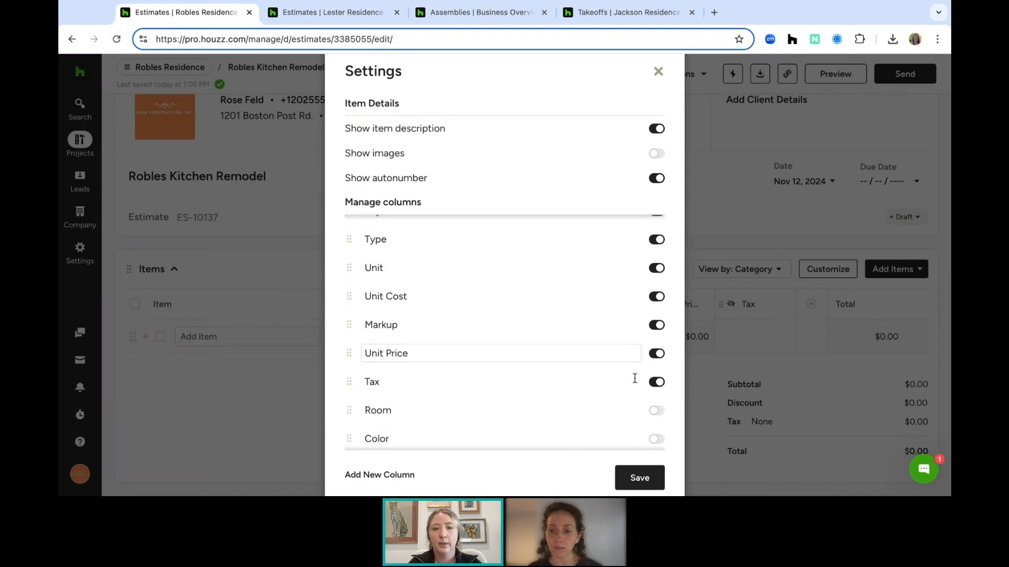
click(656, 382)
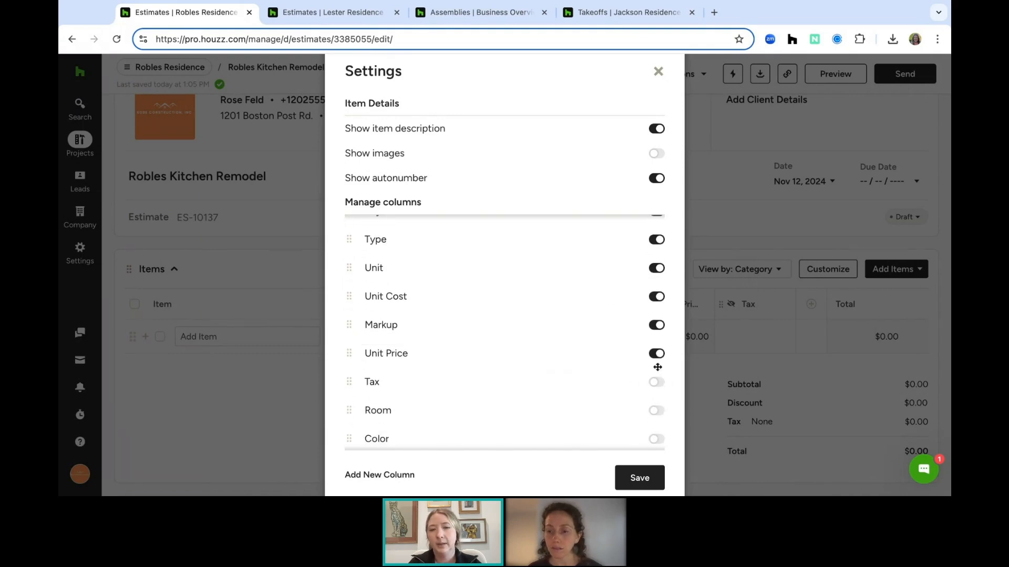
click(657, 354)
click(657, 354)
scroll(656, 359, down, 3)
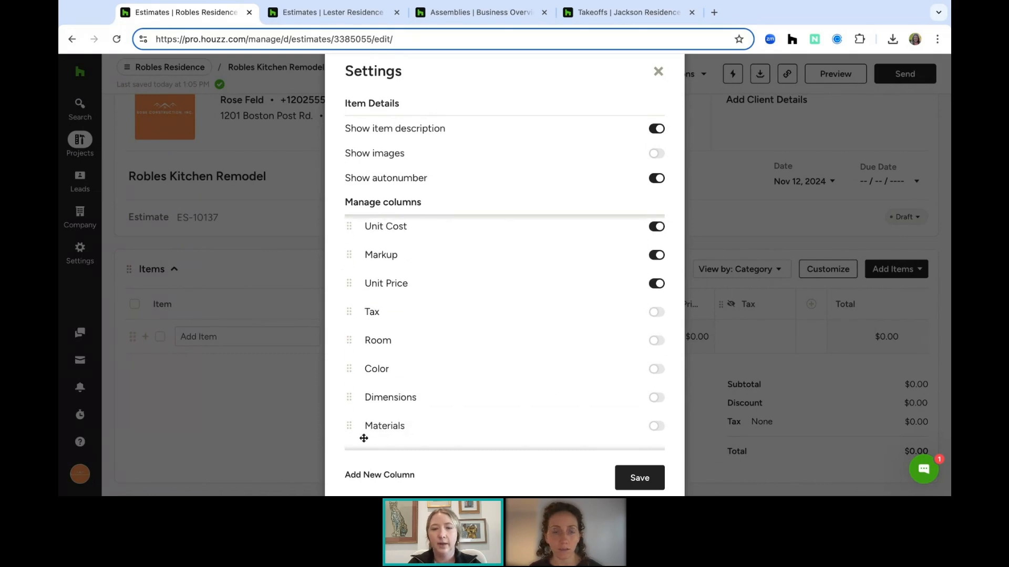
Add a text field column named Warranty Expiration to the item table and save the table settings
click(356, 475)
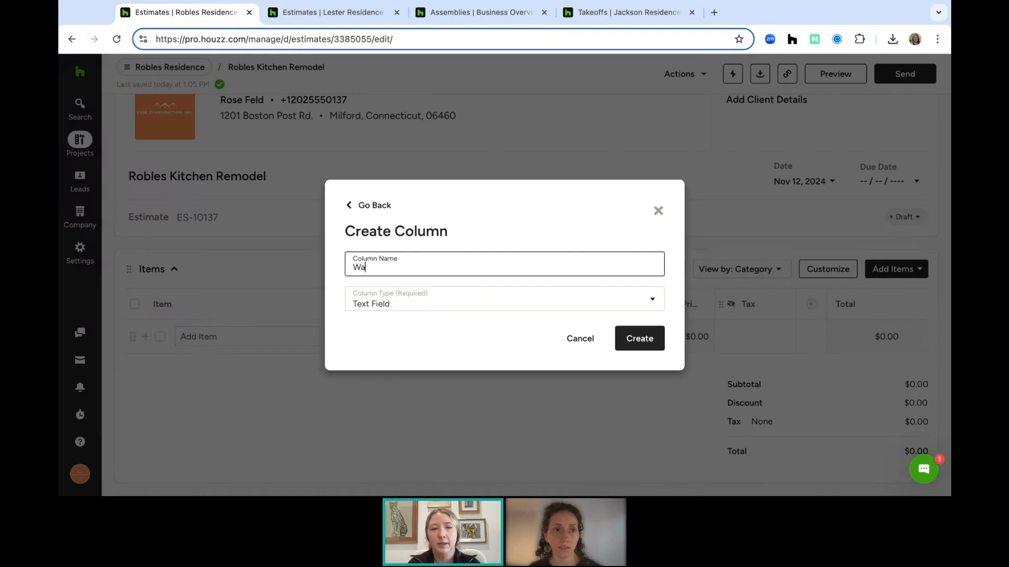
text(Warranty Expiration)
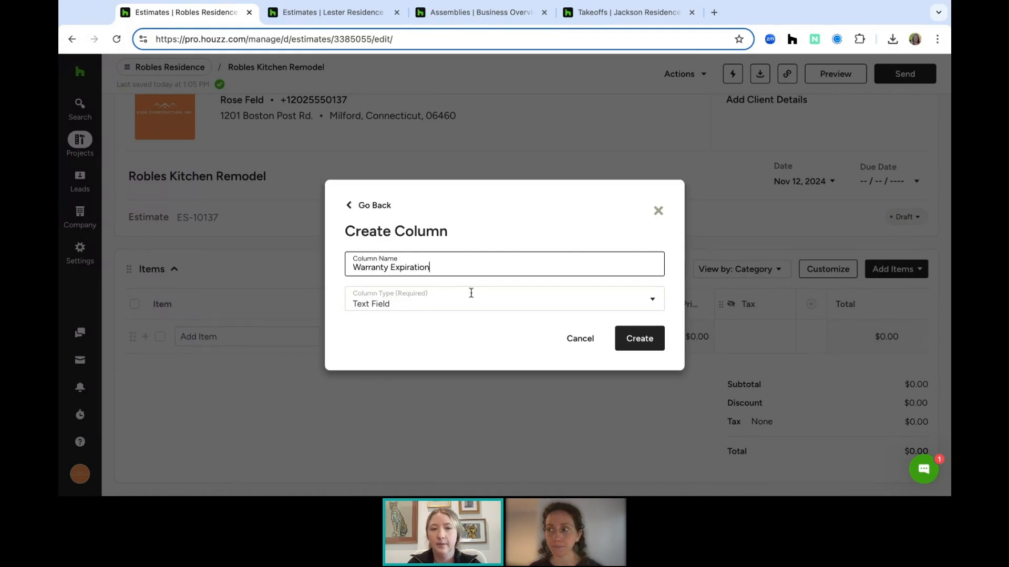
click(639, 338)
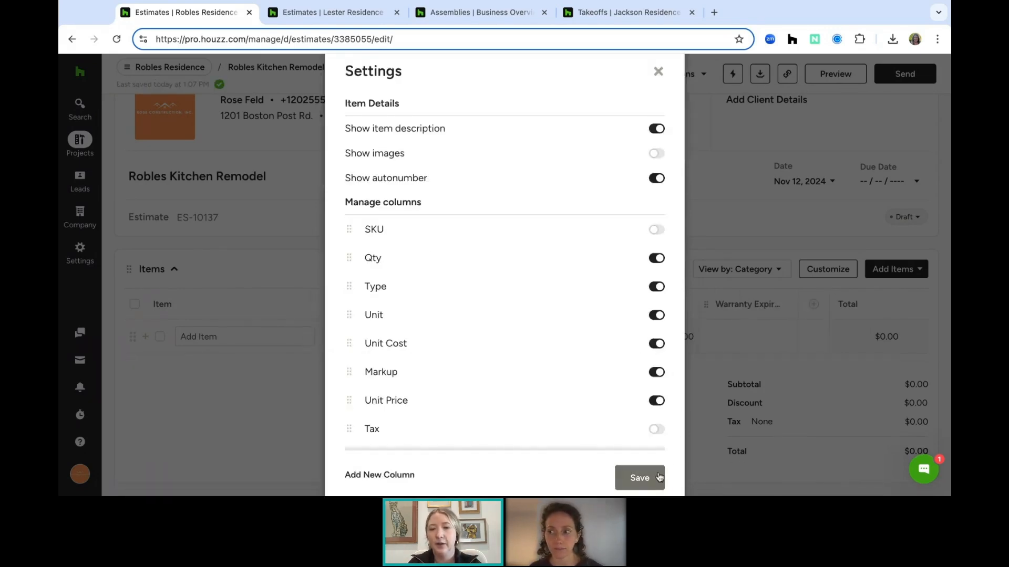
click(643, 477)
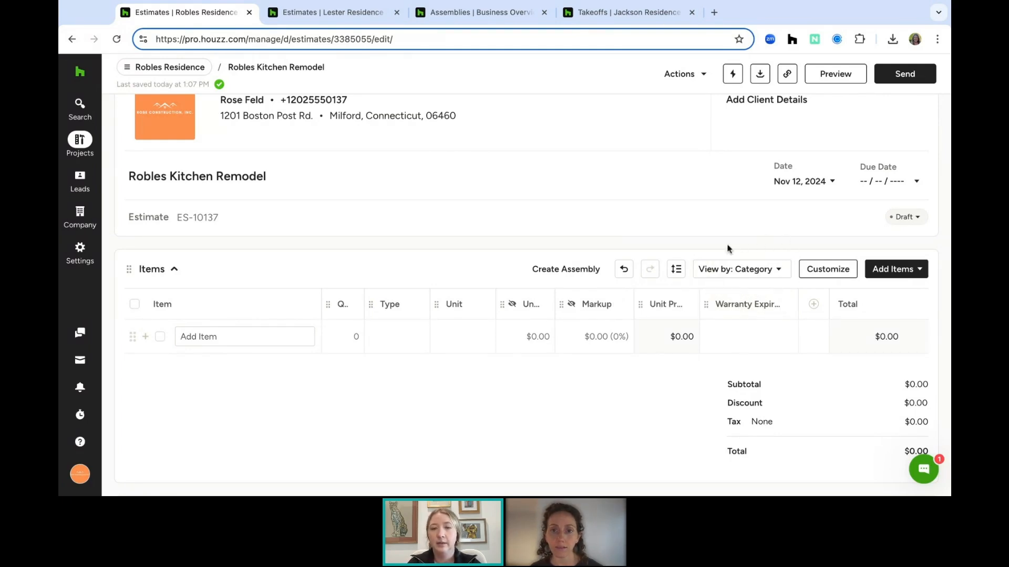
Try the Single and Double row spacing options for the item table and set the spacing to Triple
click(747, 279)
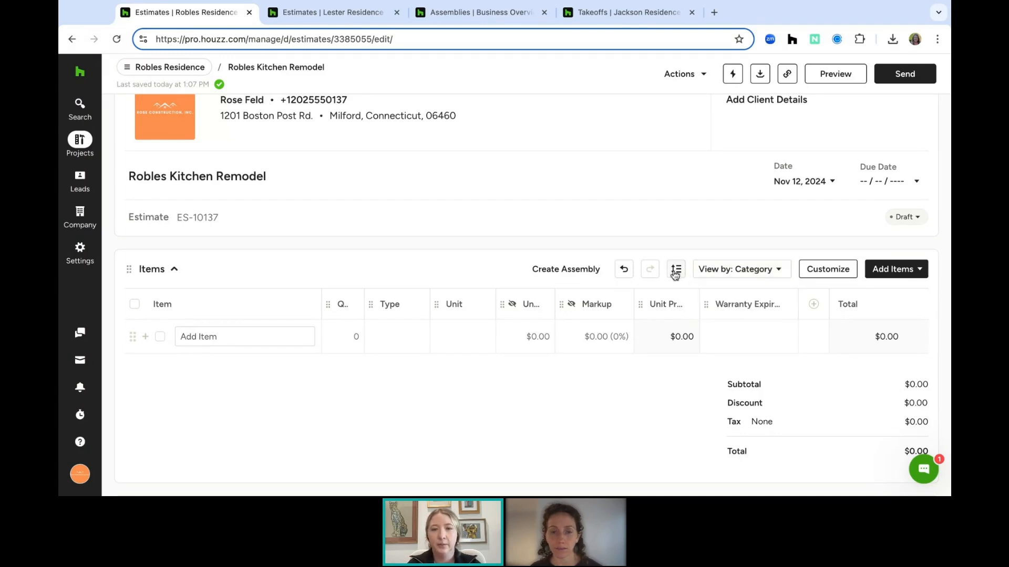
click(676, 270)
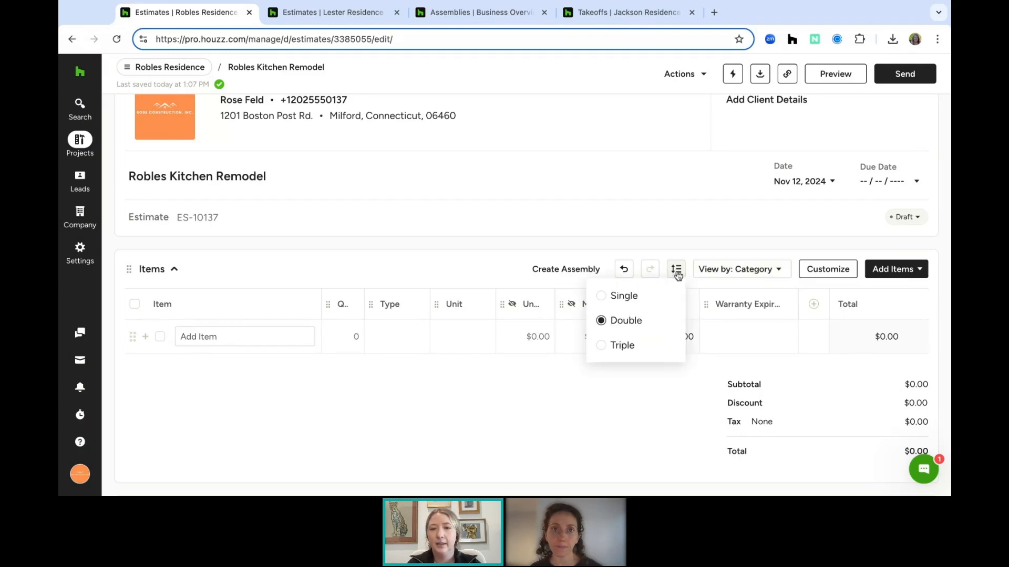
click(633, 297)
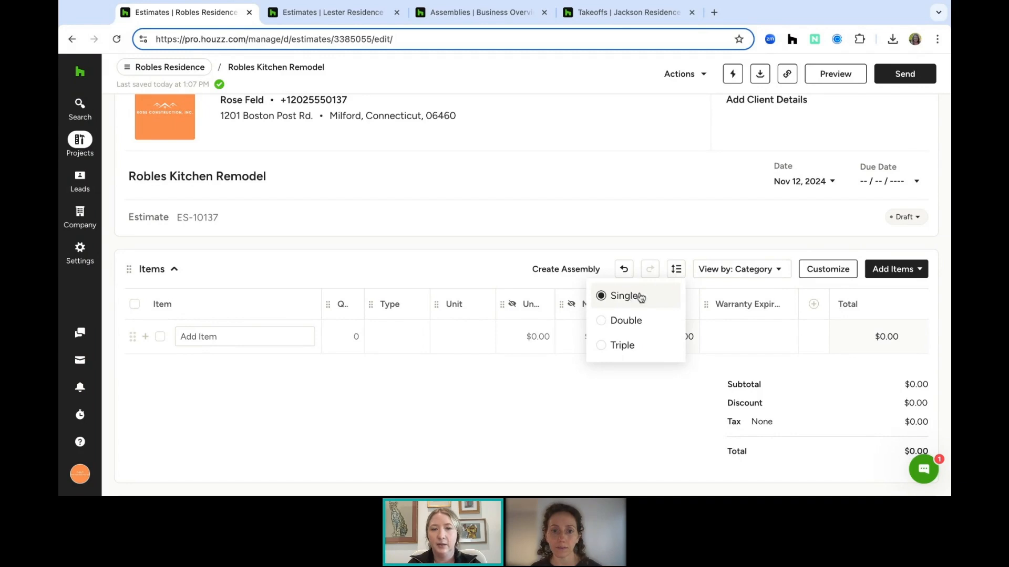
click(635, 325)
click(633, 347)
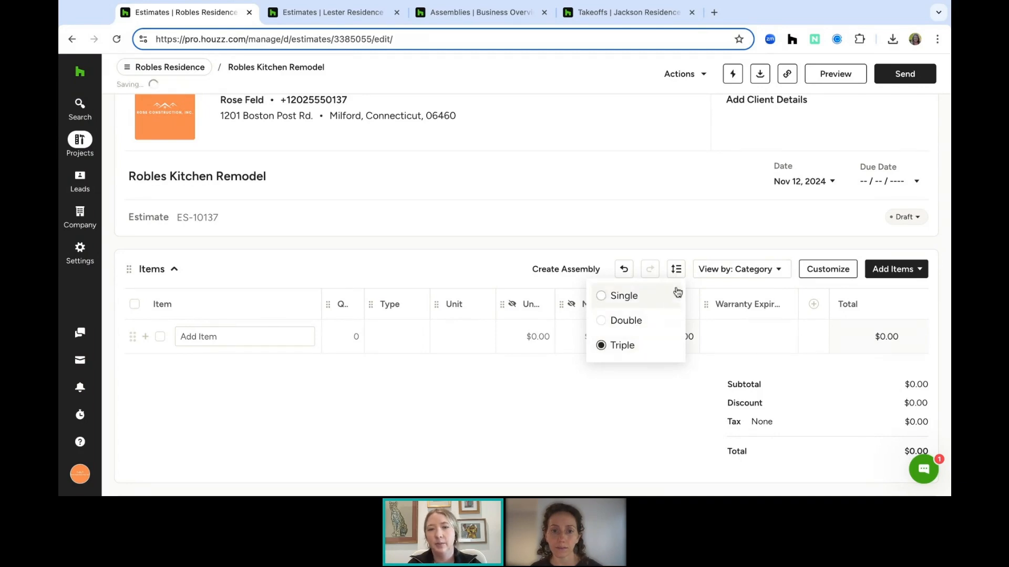
click(678, 270)
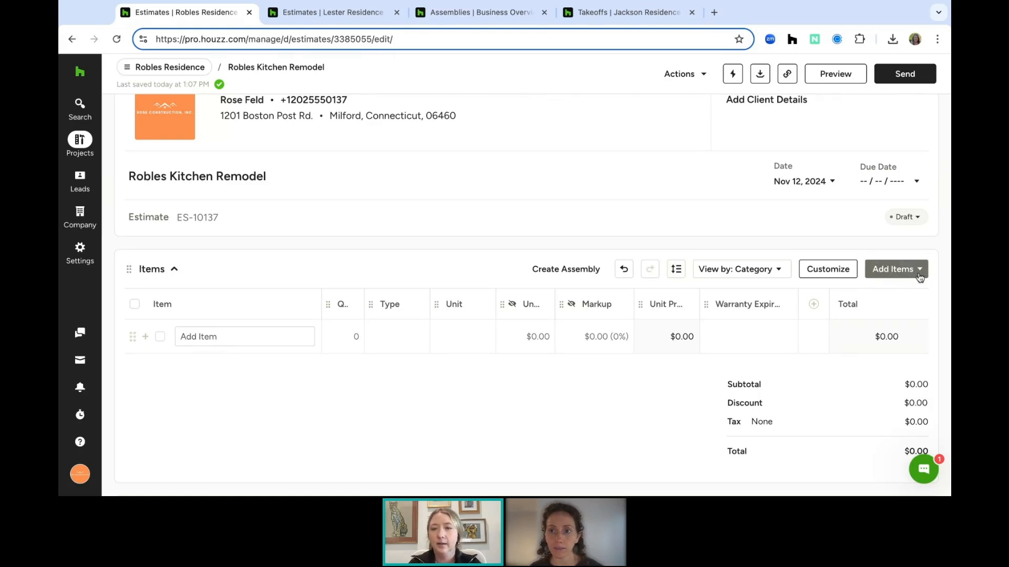
Add the Backsplash Installation item from the Backsplash category of your saved library items to the estimate and close the library
click(919, 278)
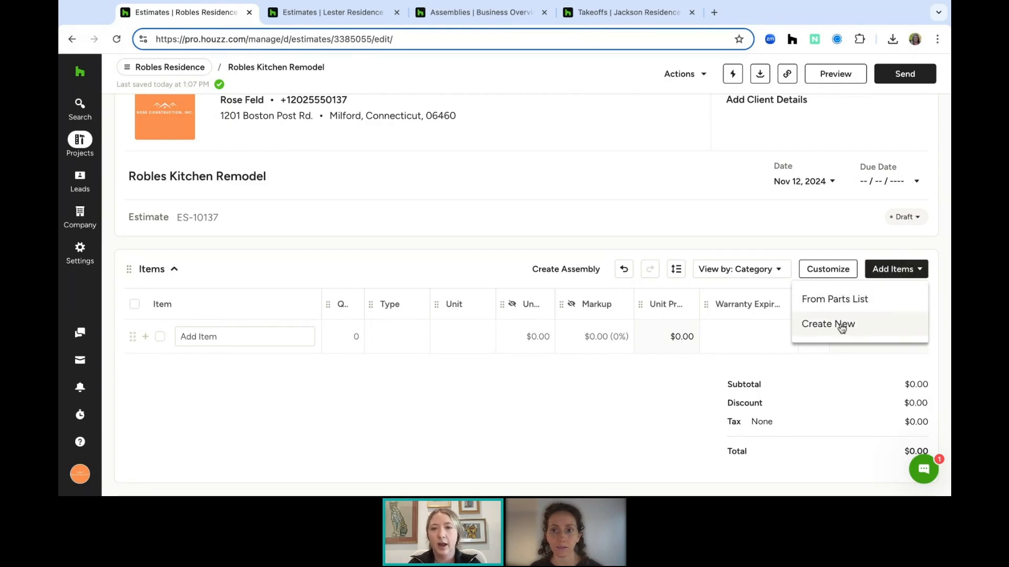
click(843, 313)
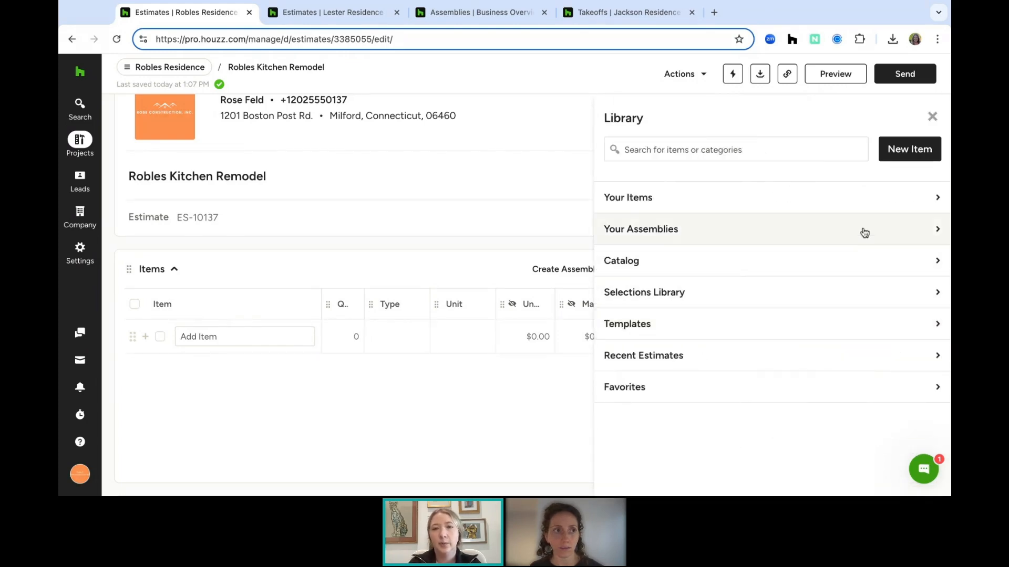
click(862, 199)
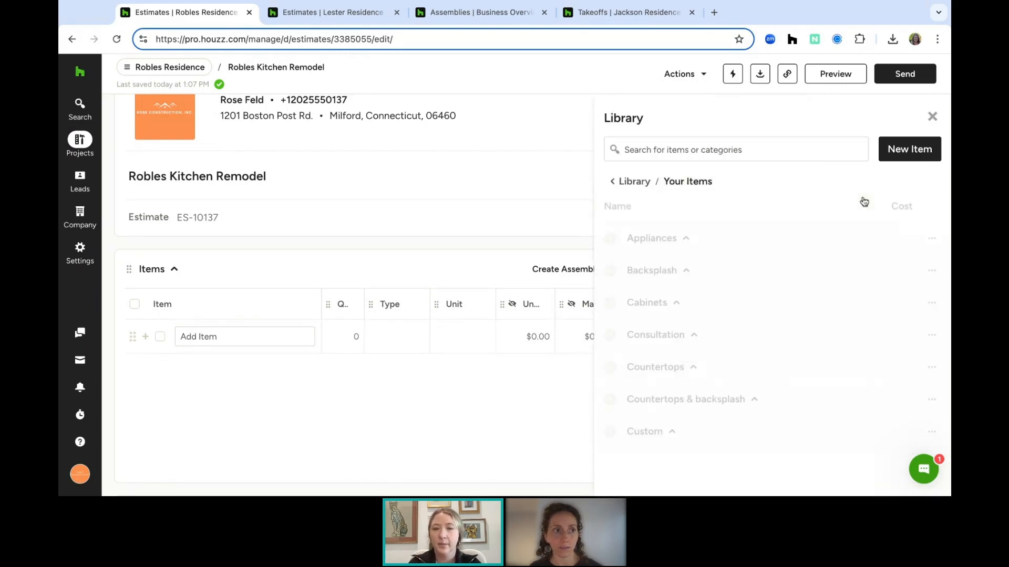
click(634, 182)
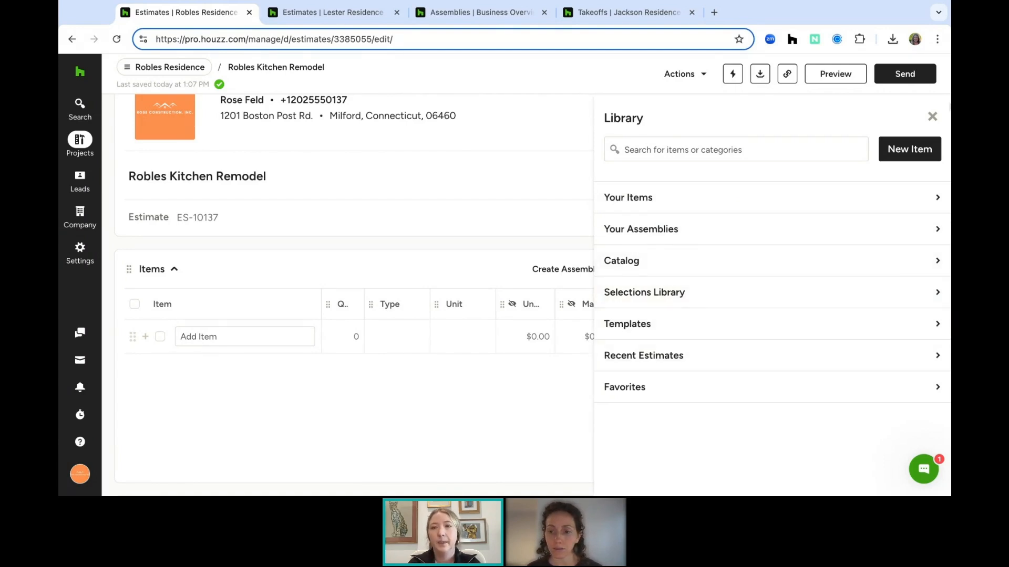
click(761, 195)
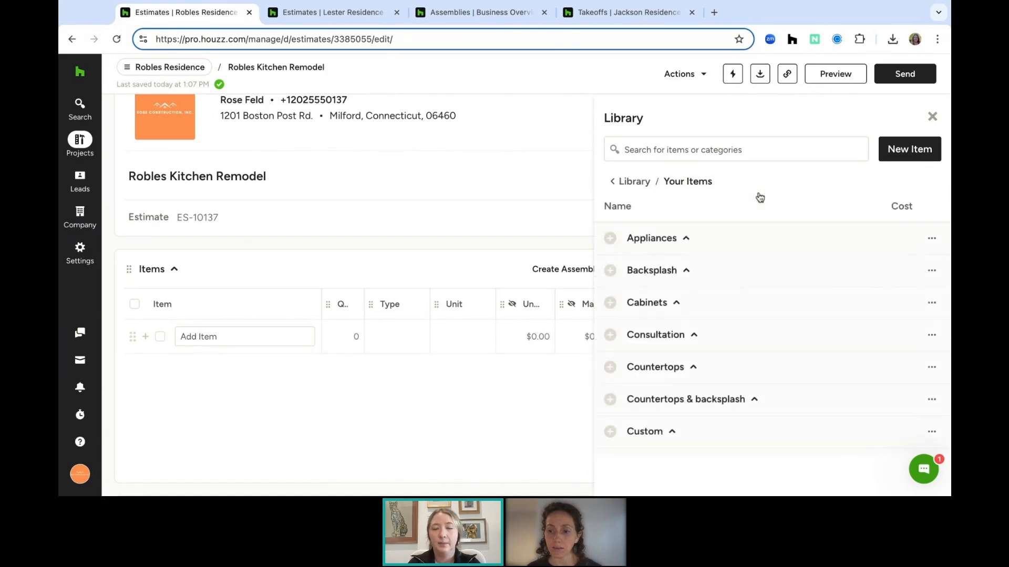
click(684, 241)
click(677, 278)
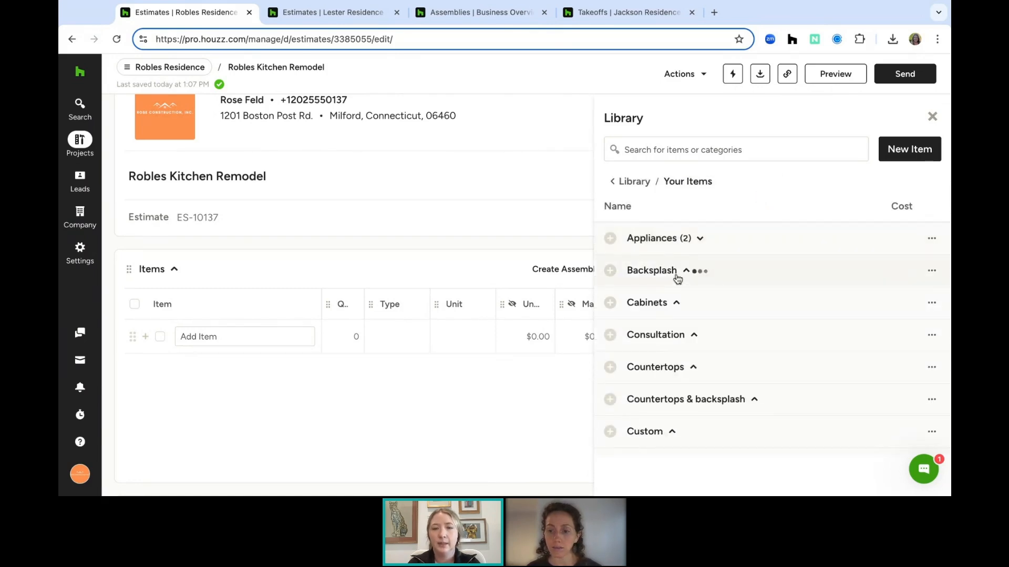
click(611, 303)
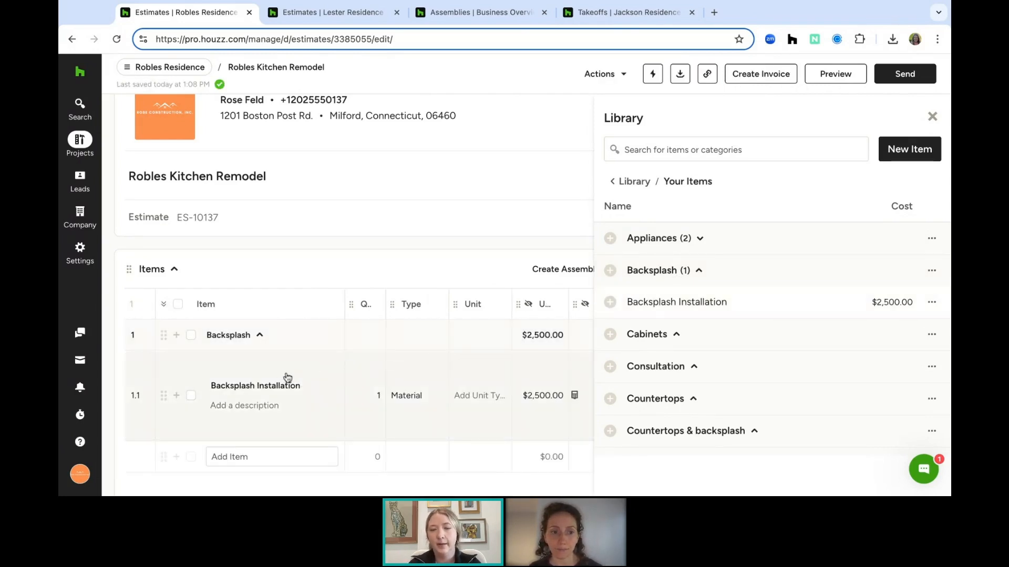
click(932, 117)
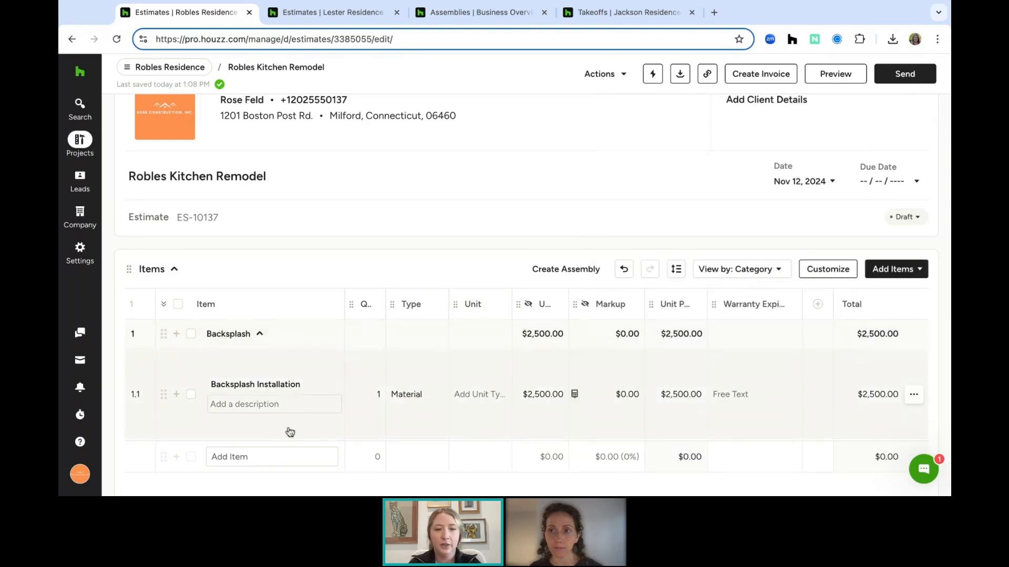
Find the saved Turnkey Drywall item with the search "turnkey", add it to the estimate, and set its unit cost to $1,500
click(266, 455)
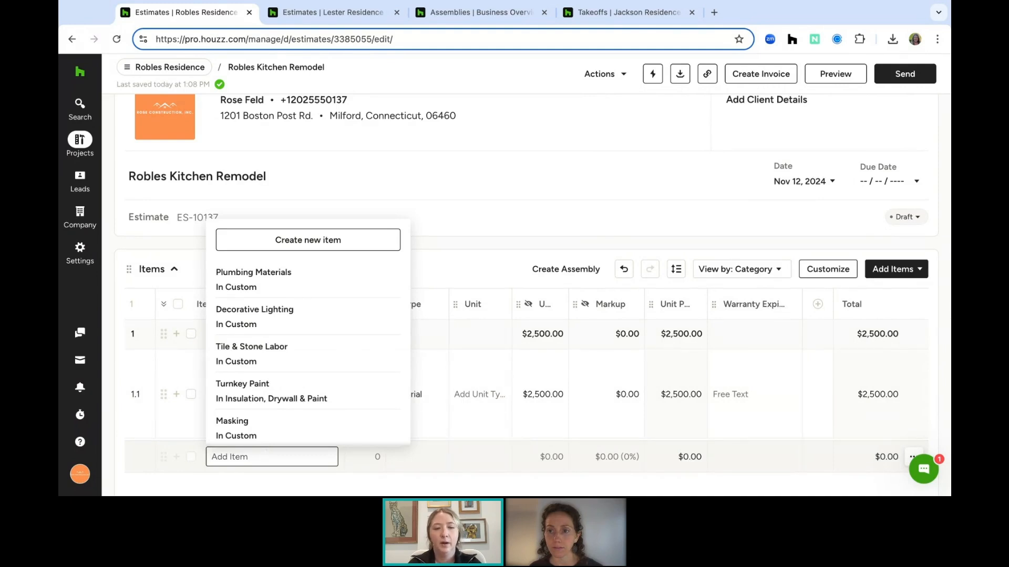
text(turnkey)
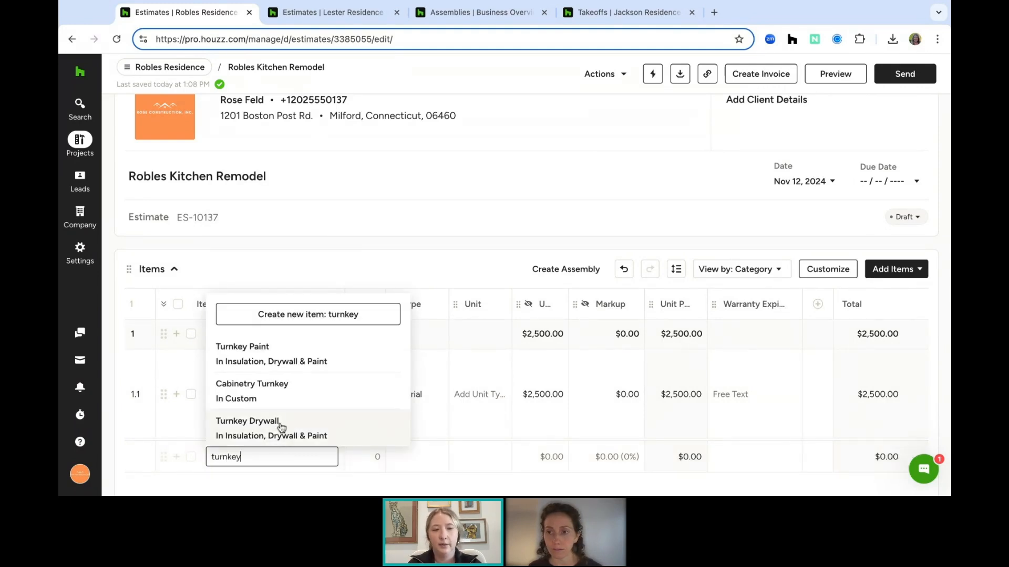
click(280, 426)
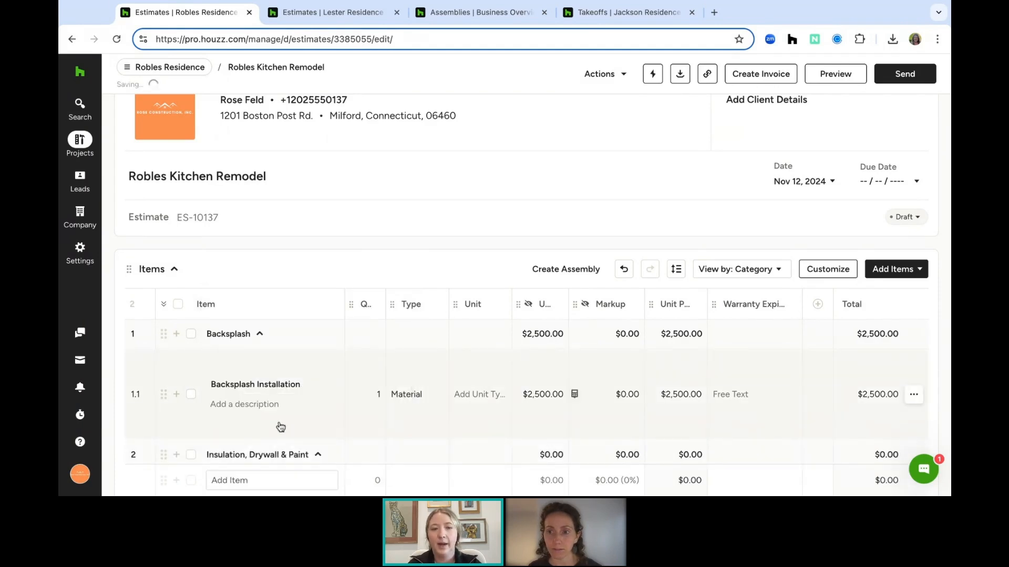
scroll(413, 390, down, 2)
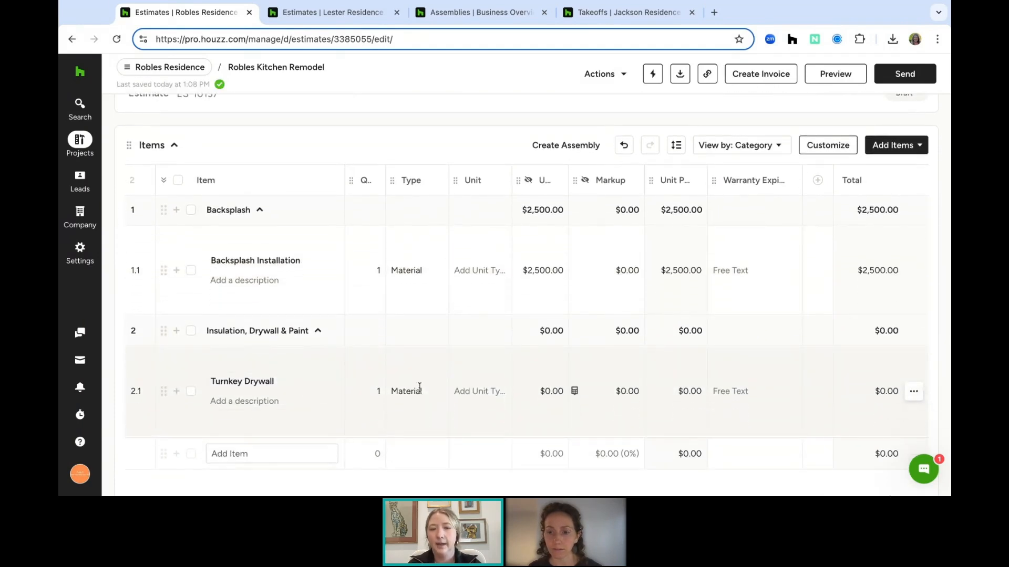
click(546, 389)
text(1500)
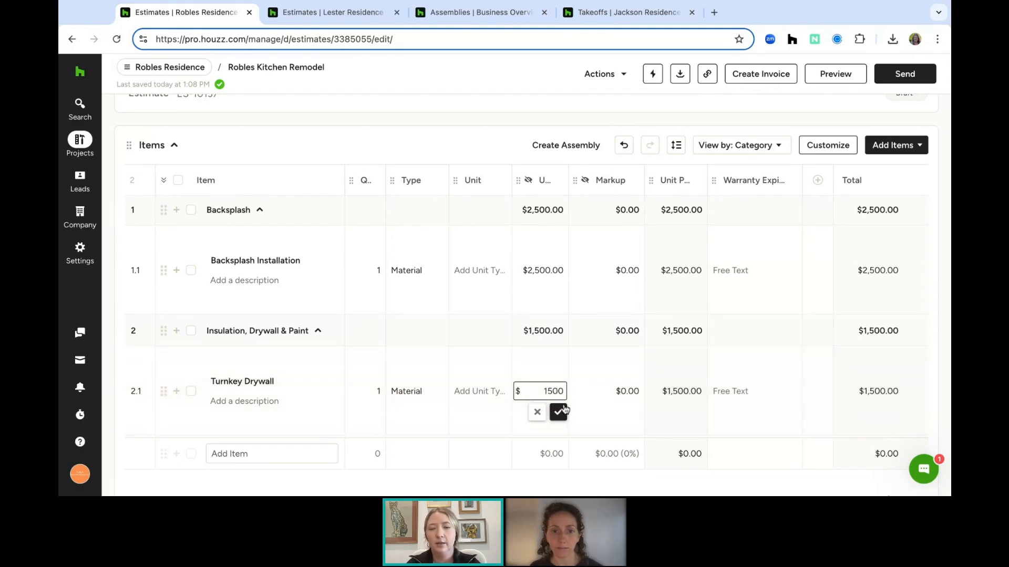
click(558, 412)
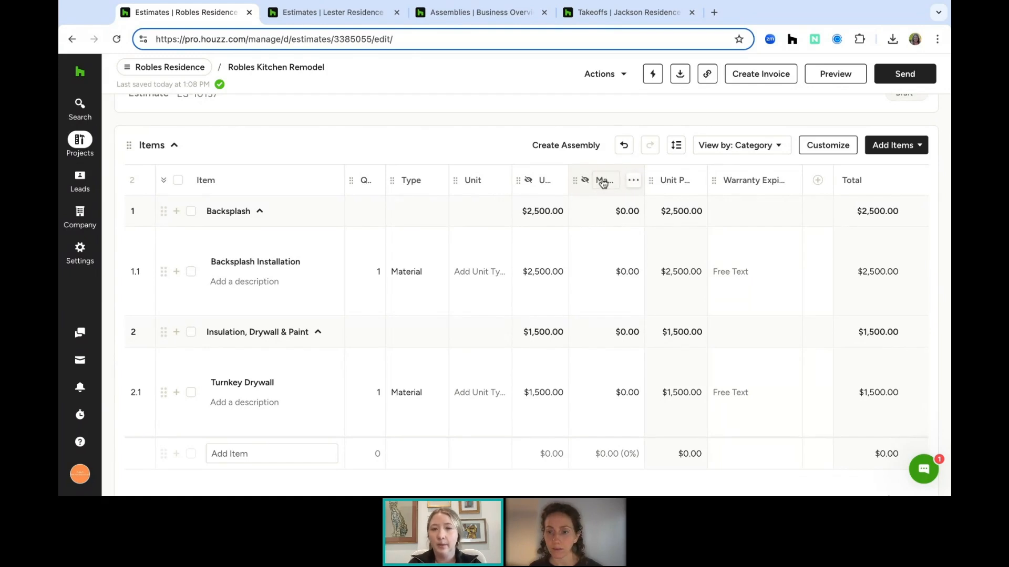
Set the default value of the Markup column to 18% for all existing and new items
click(633, 181)
click(601, 228)
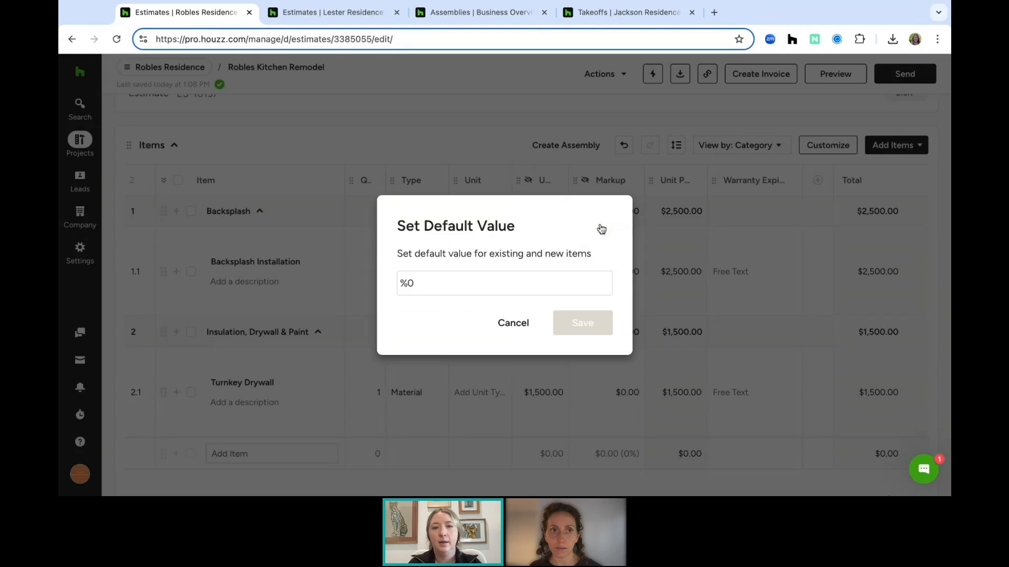
click(440, 287)
text(18)
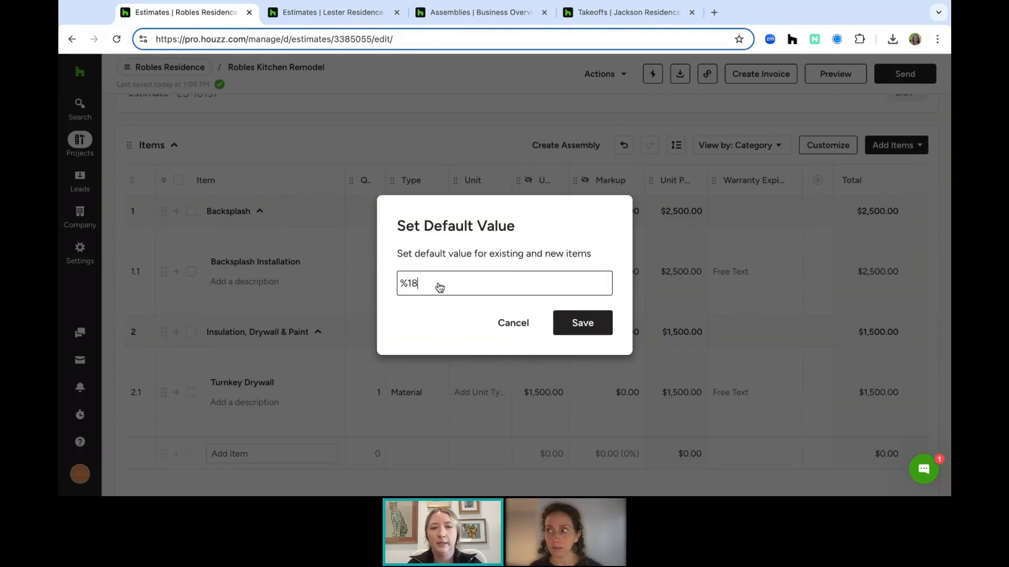
click(591, 324)
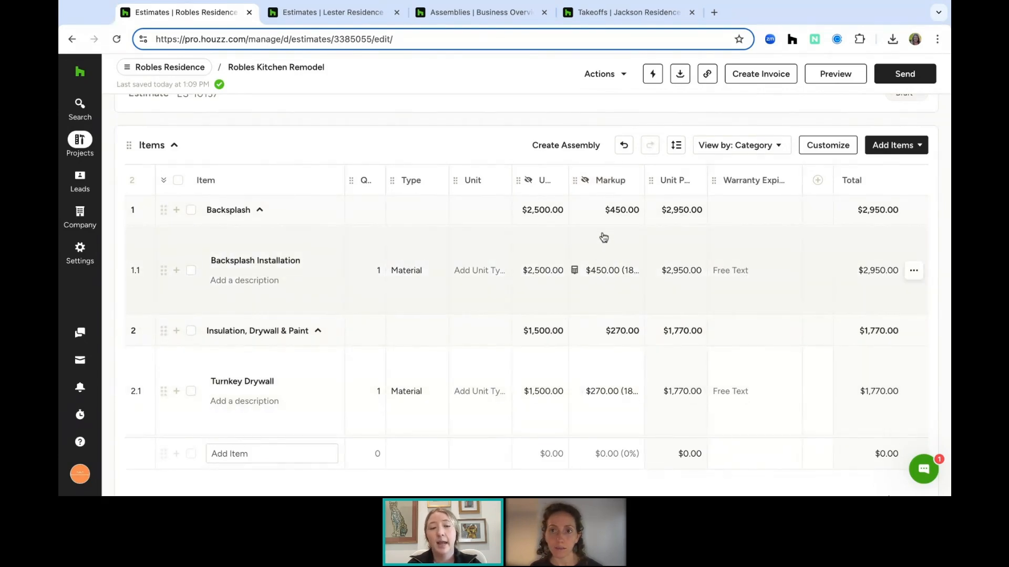
Add the saved Masking item to the estimate and set its unit cost to $500
click(282, 452)
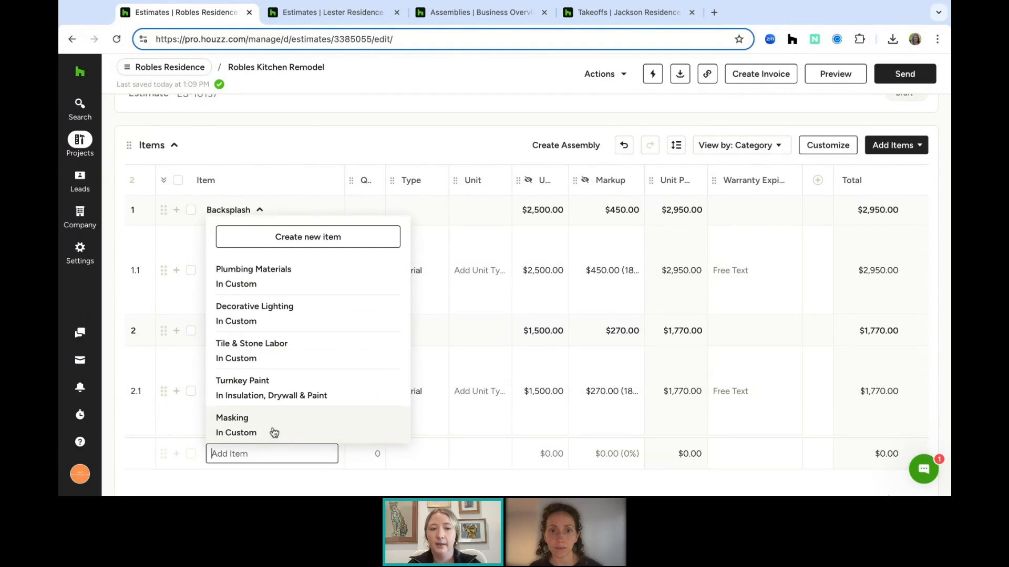
click(273, 432)
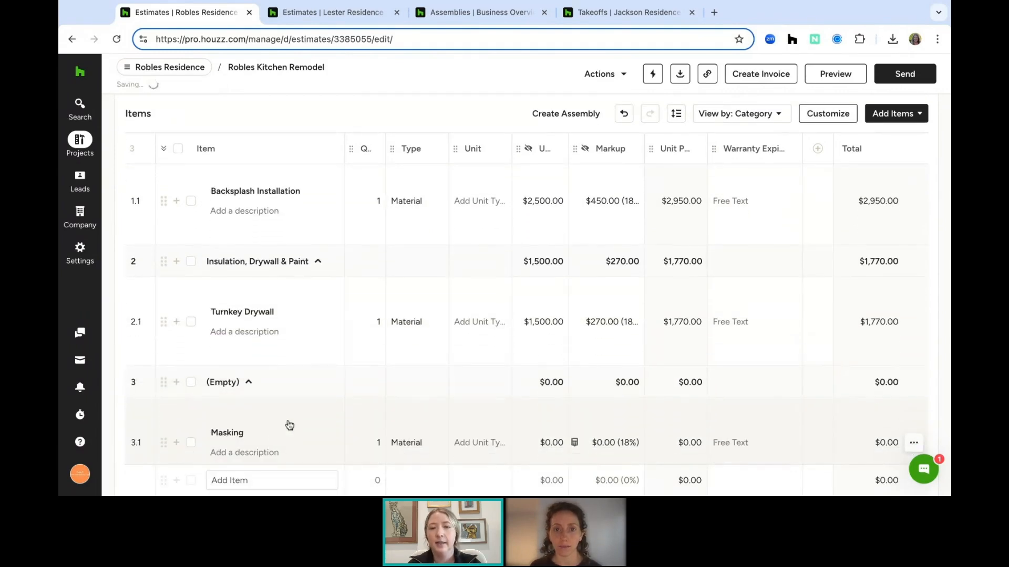
click(546, 439)
text(50)
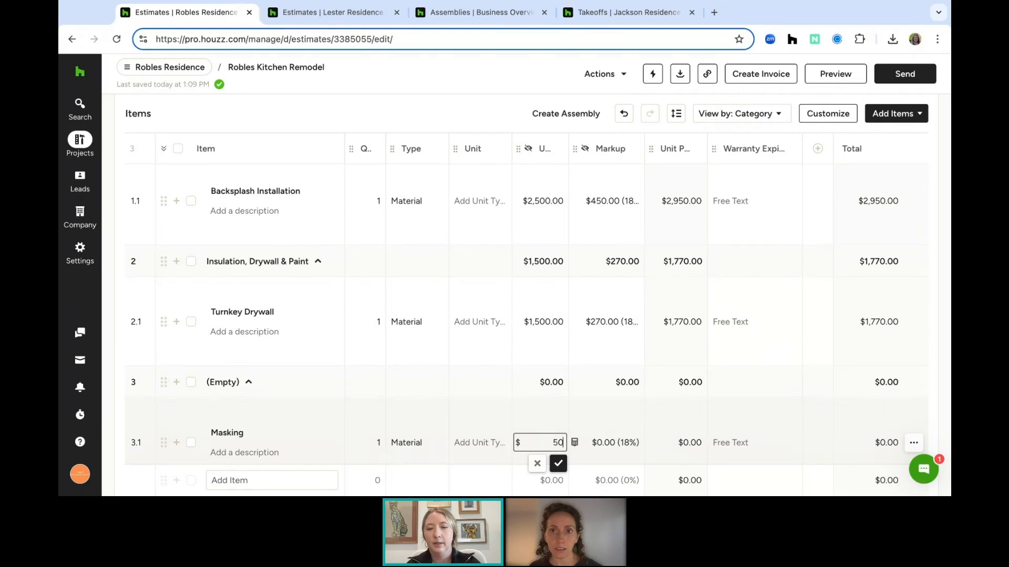
text(0)
key(Return)
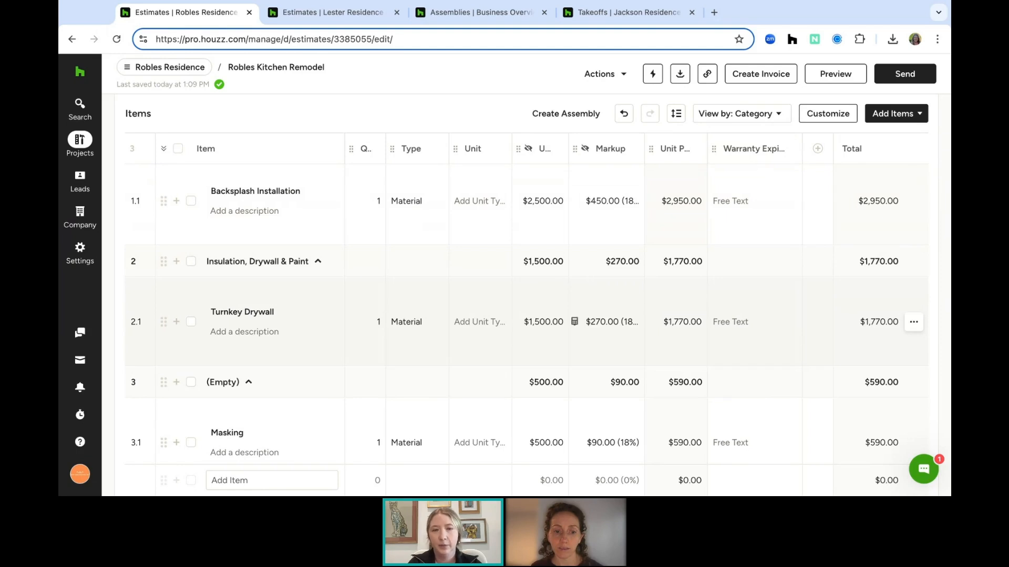
Insert the saved Dog wash item below Masking in the uncategorized group and reorder it above Masking
scroll(366, 361, down, 2)
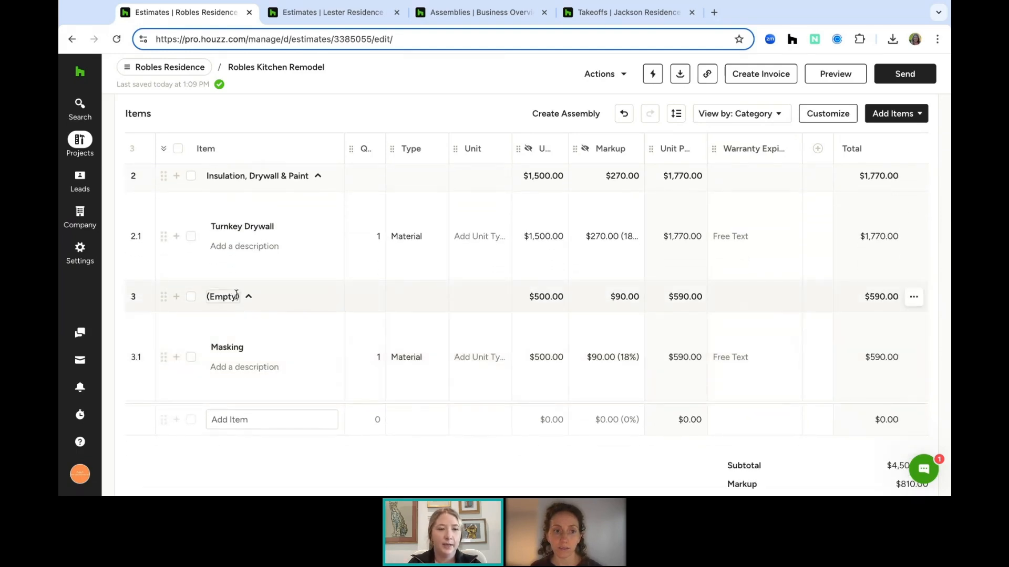
click(176, 357)
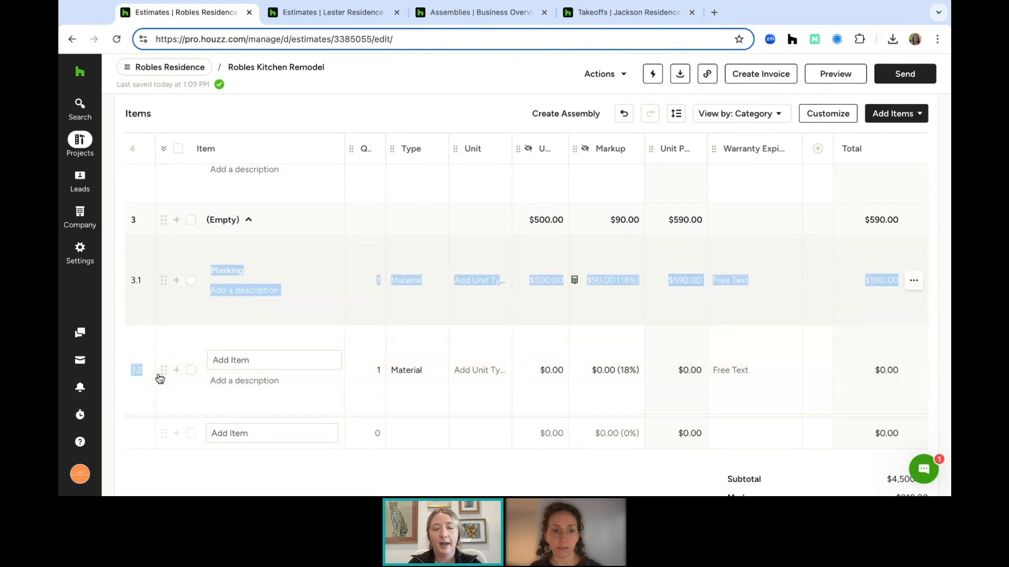
click(248, 360)
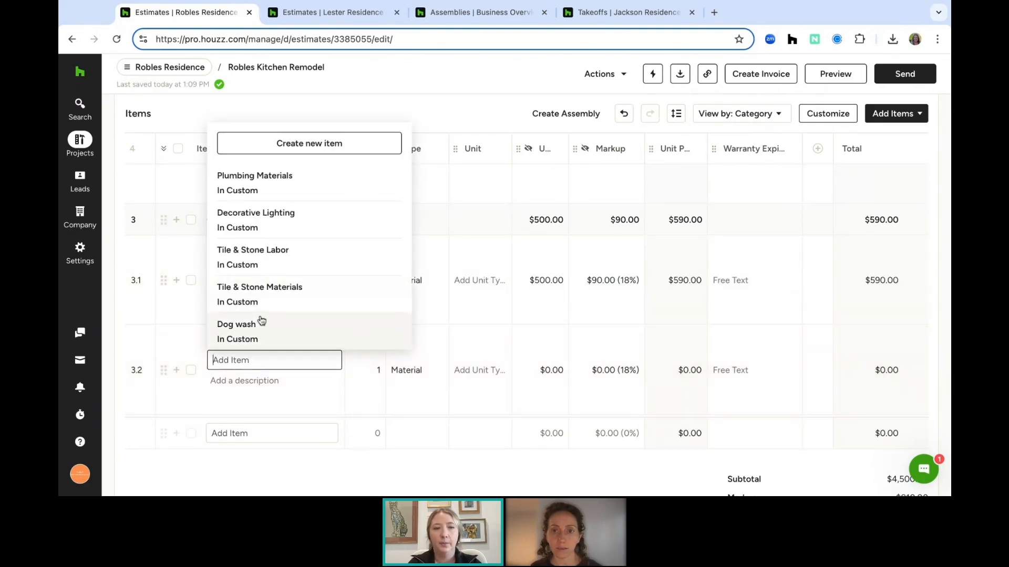
click(261, 327)
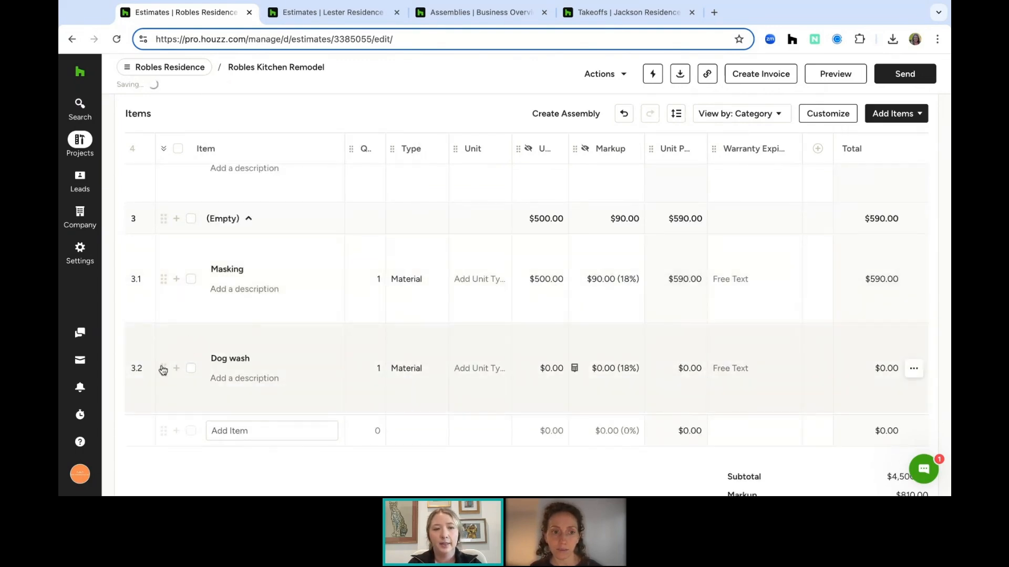
drag(164, 368, 165, 371)
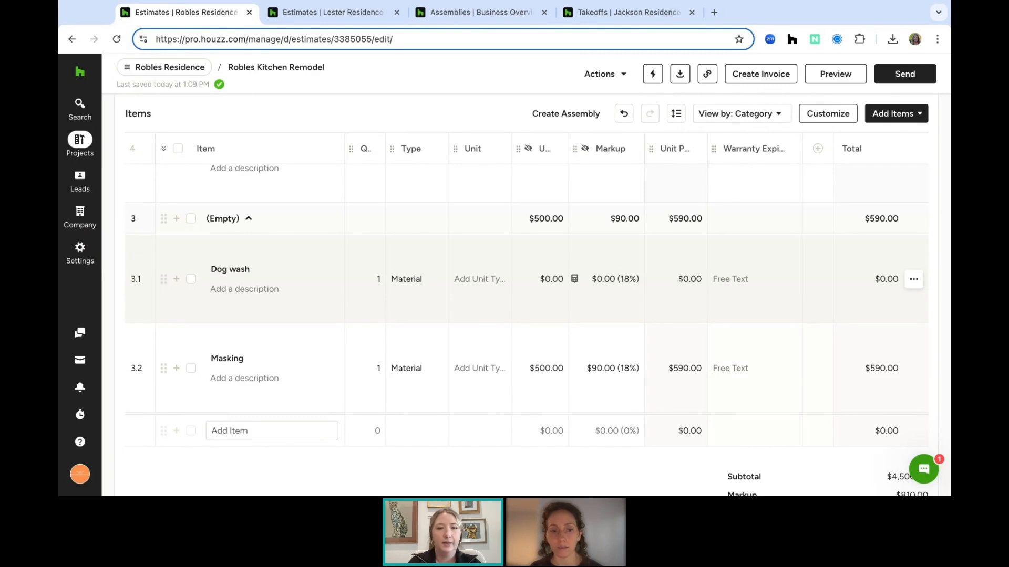
Switch to the Lester Residence estimate and review its items grouped by category
click(327, 20)
scroll(293, 316, up, 10)
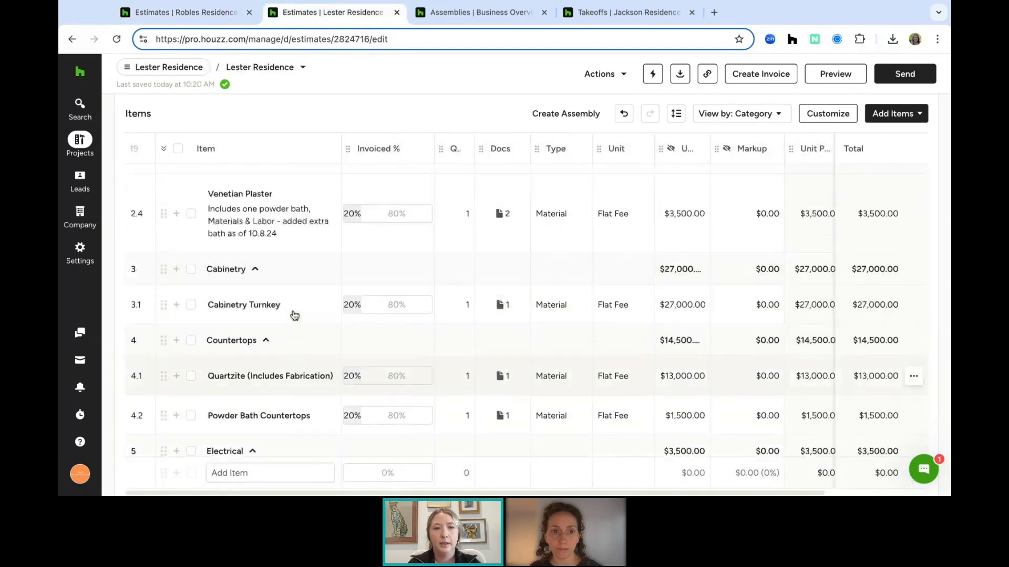
scroll(294, 315, down, 2)
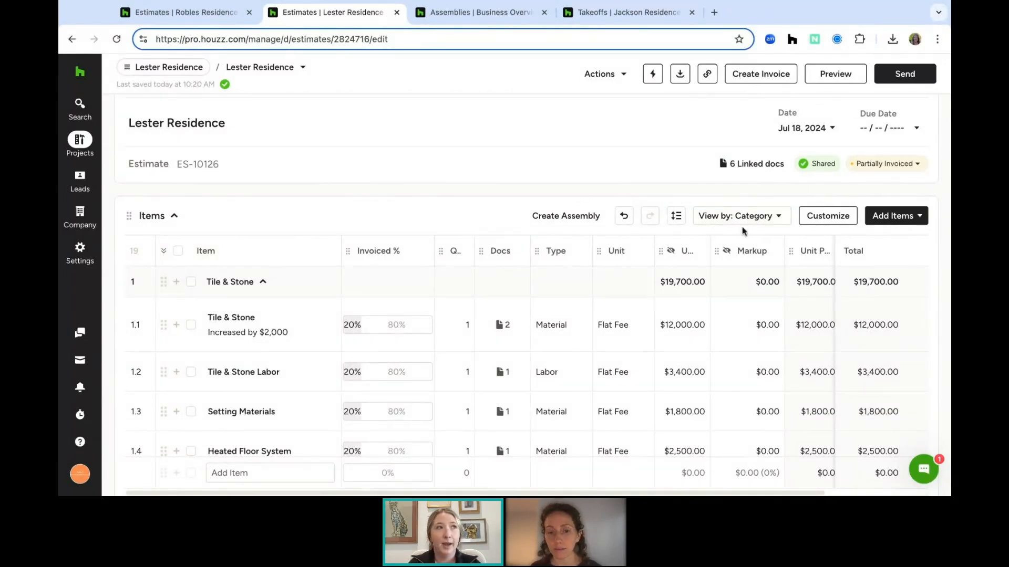
Try viewing the Lester Residence items with grouping set to None and restore grouping by Category
click(762, 218)
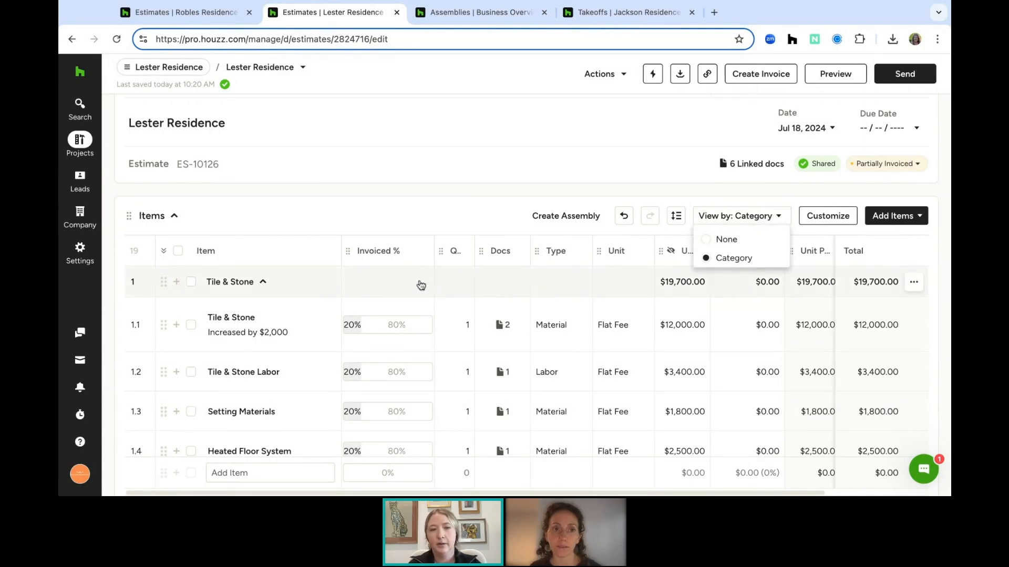
scroll(420, 285, down, 1)
scroll(421, 285, down, 3)
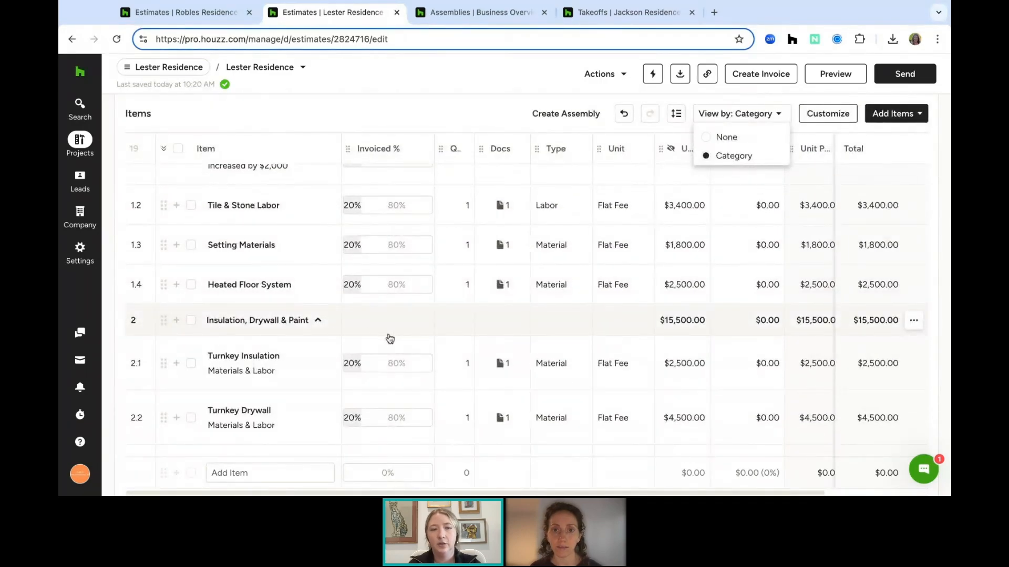
scroll(391, 339, up, 4)
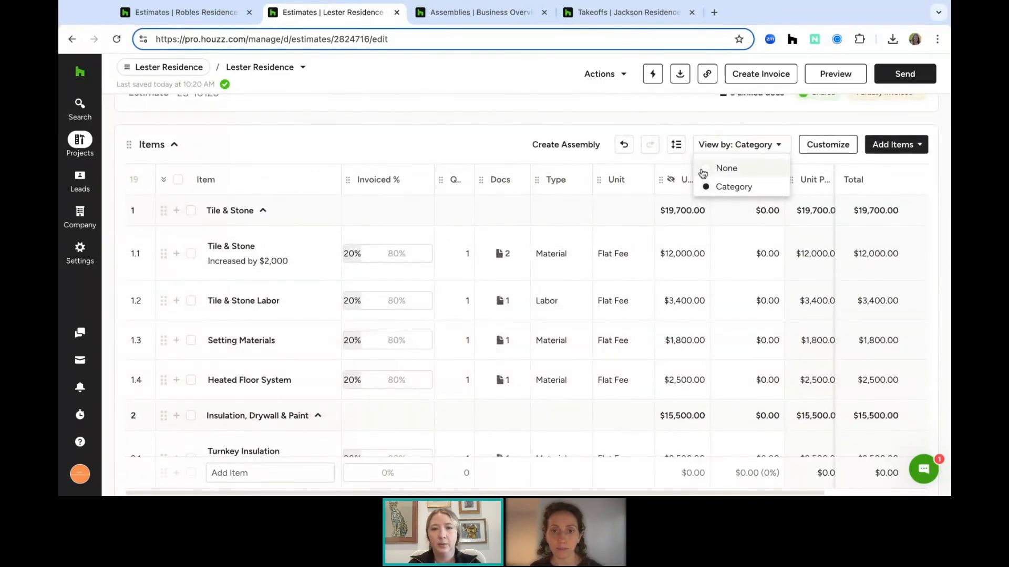
click(726, 168)
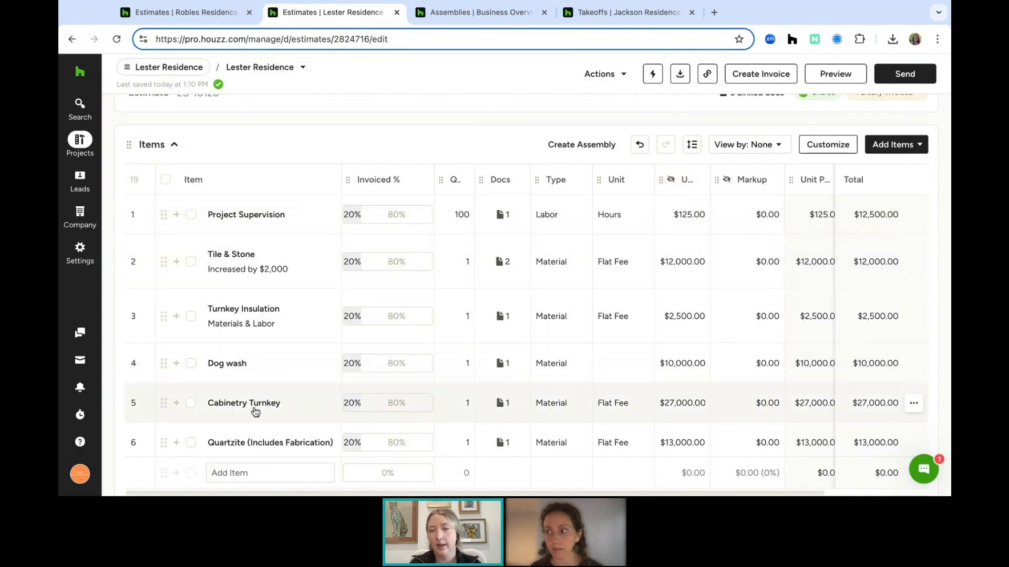
click(755, 150)
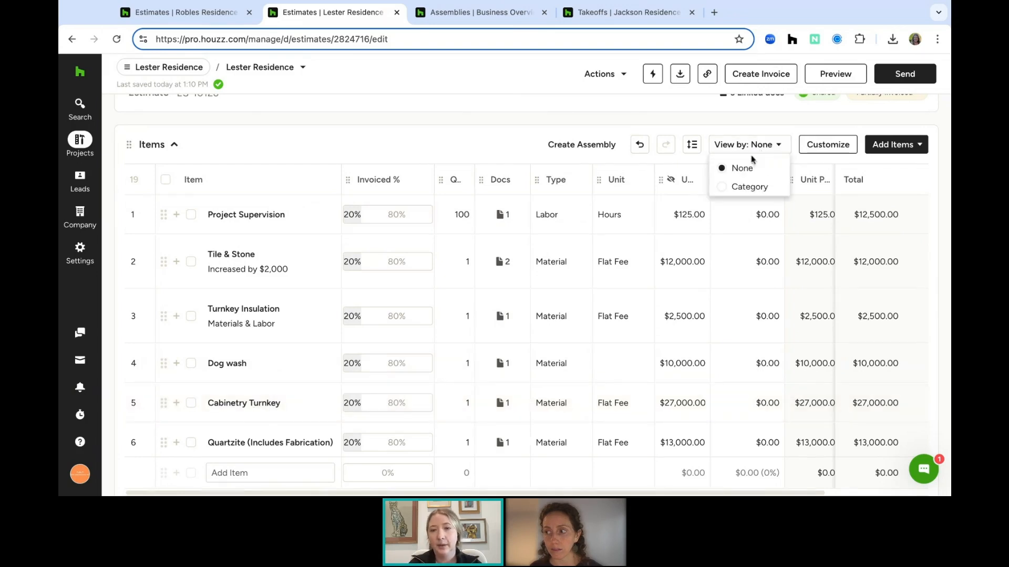
click(722, 187)
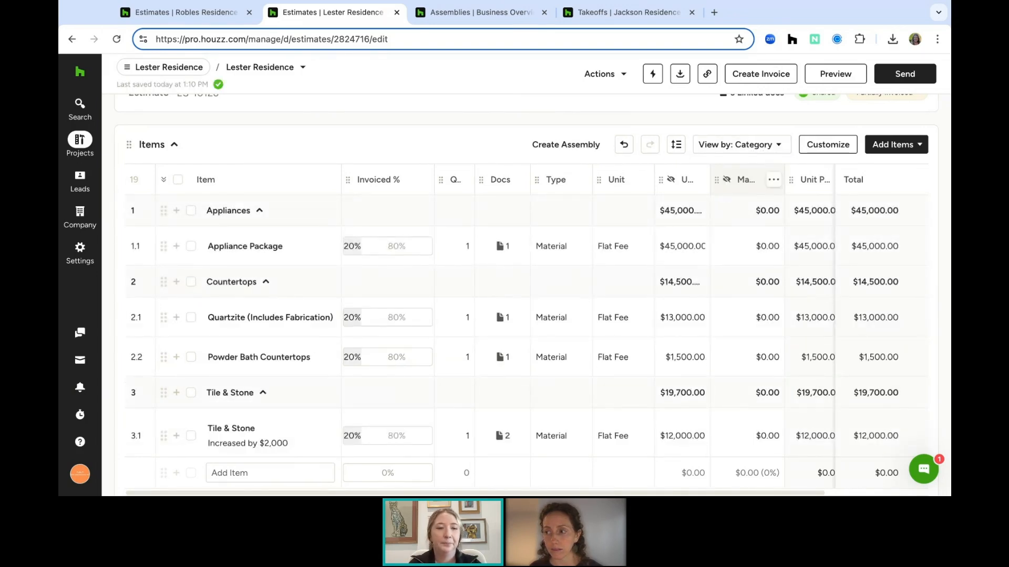
scroll(496, 305, down, 1)
click(497, 304)
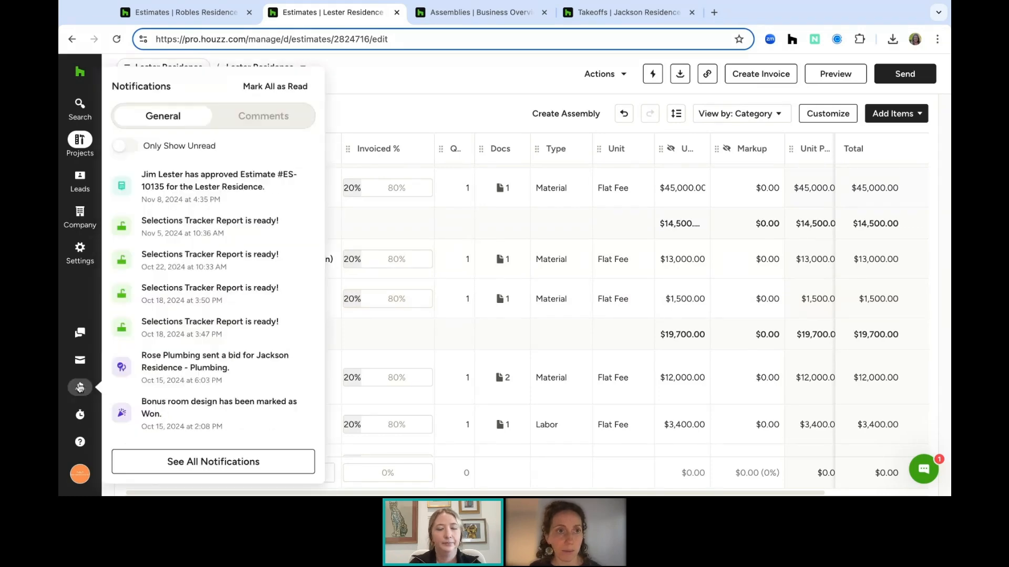
Schedule a payment in the Lester Residence estimate, name it Deposit, and view its payment terms options
click(576, 461)
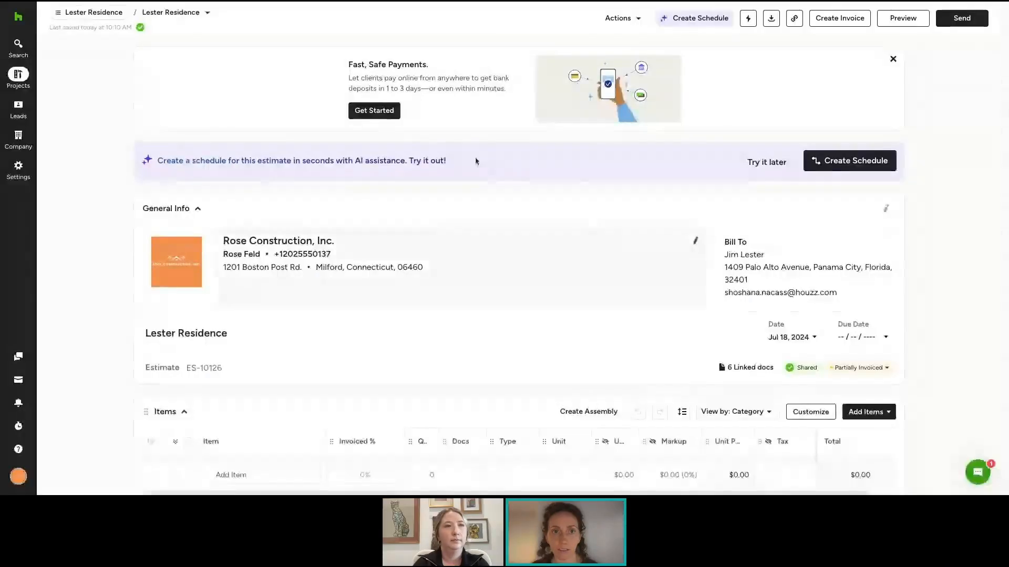
scroll(485, 280, down, 10)
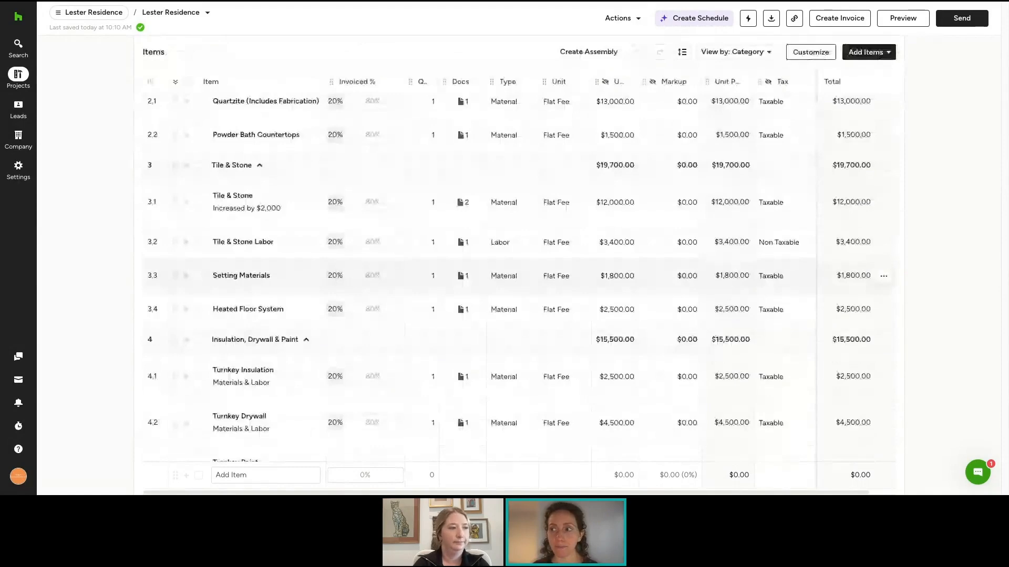
scroll(484, 273, down, 7)
scroll(573, 203, down, 8)
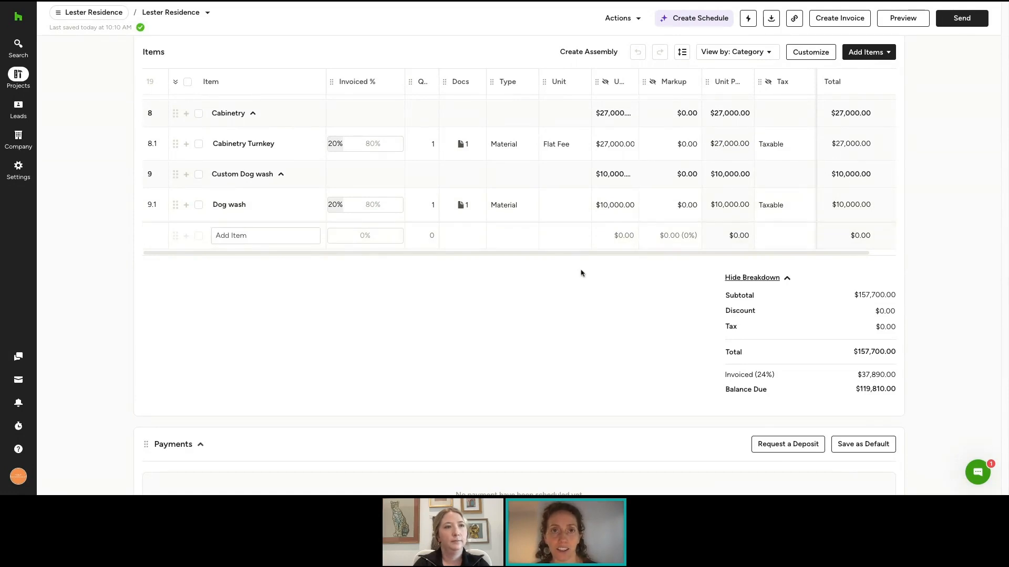
scroll(581, 273, down, 3)
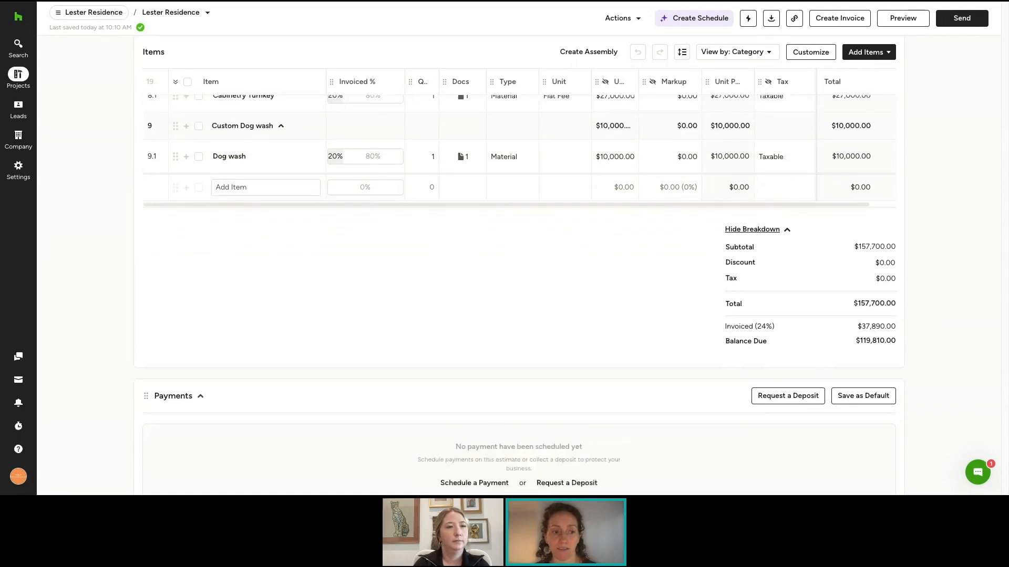
scroll(513, 246, down, 2)
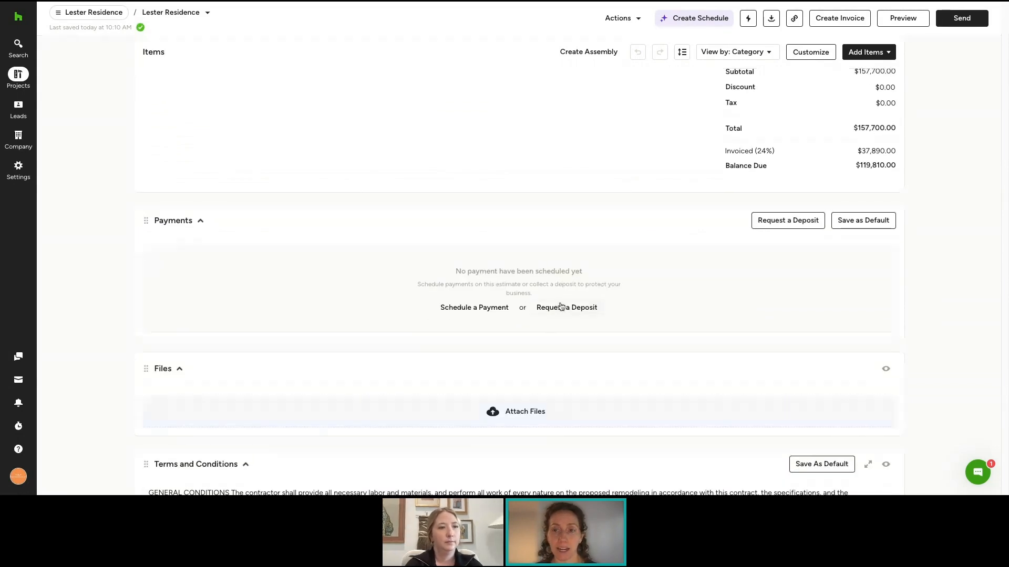
click(465, 310)
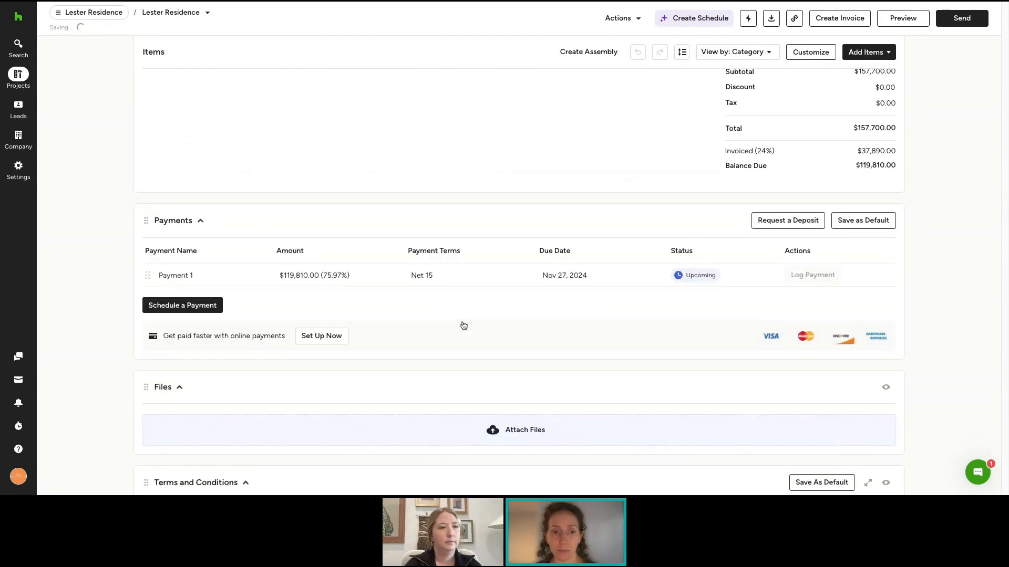
click(199, 277)
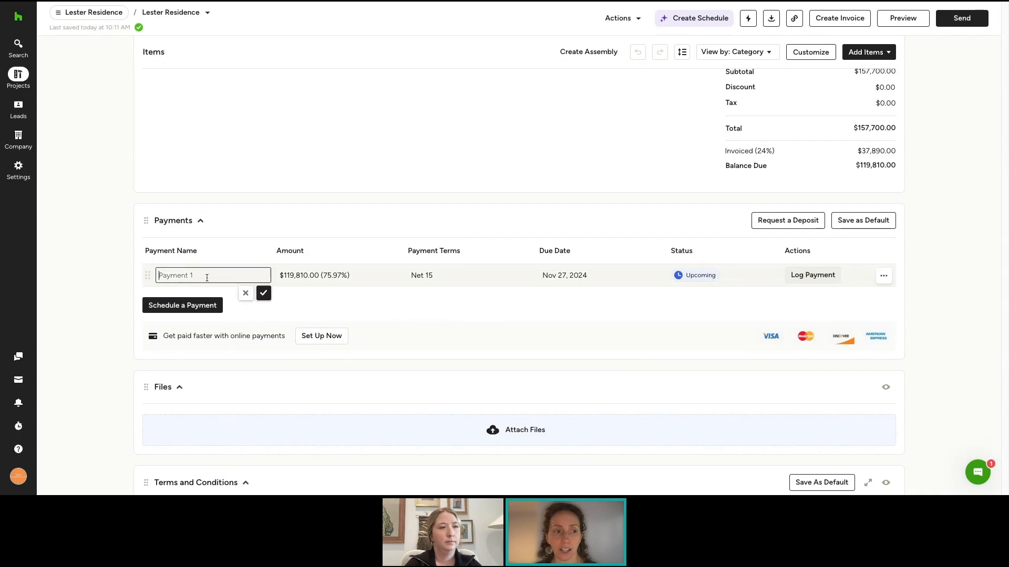
text(Deposit)
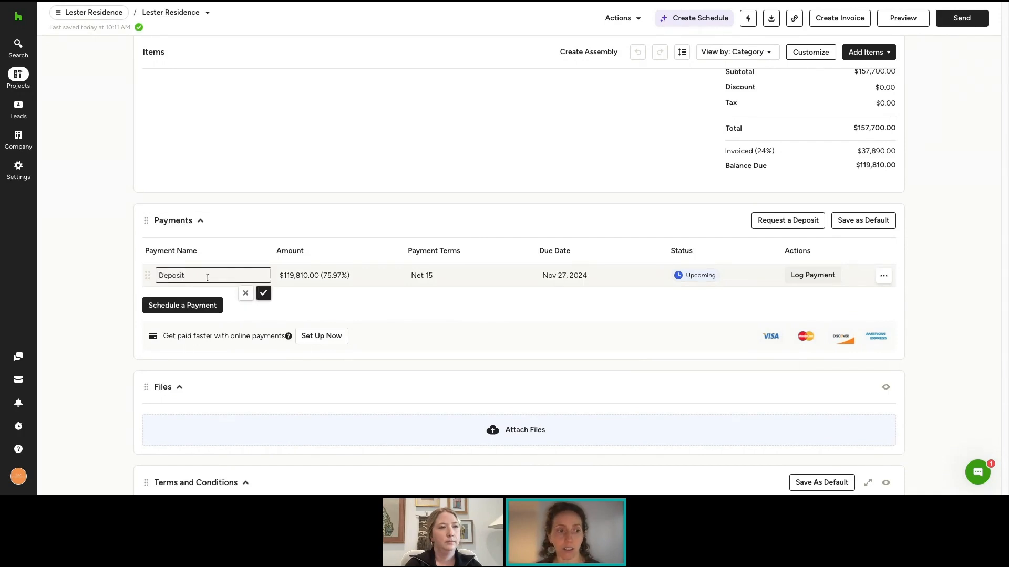
click(264, 293)
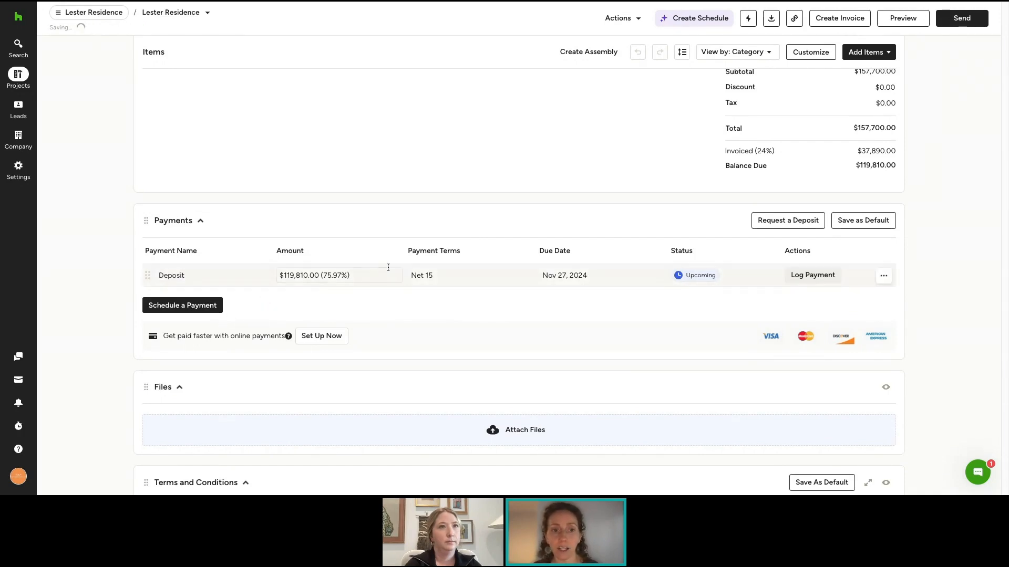
click(428, 274)
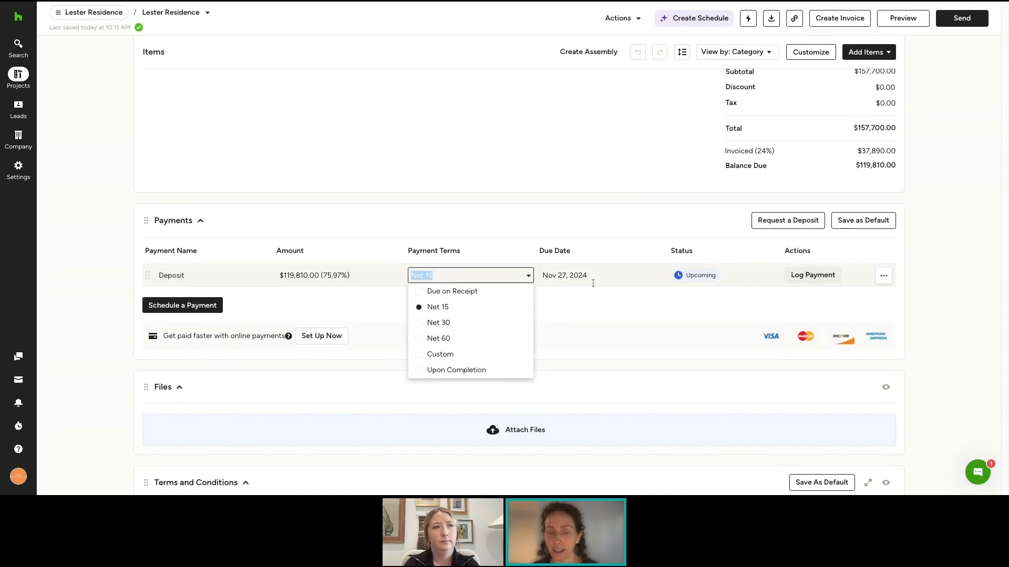
Schedule a second payment below Deposit and name it Upon Completion
click(209, 307)
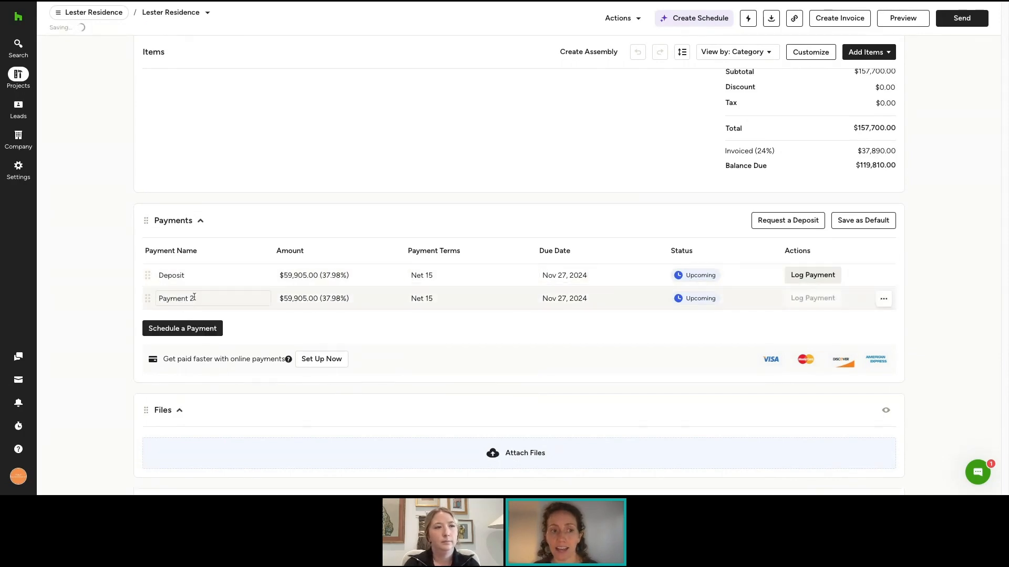
click(194, 298)
text(Upcome)
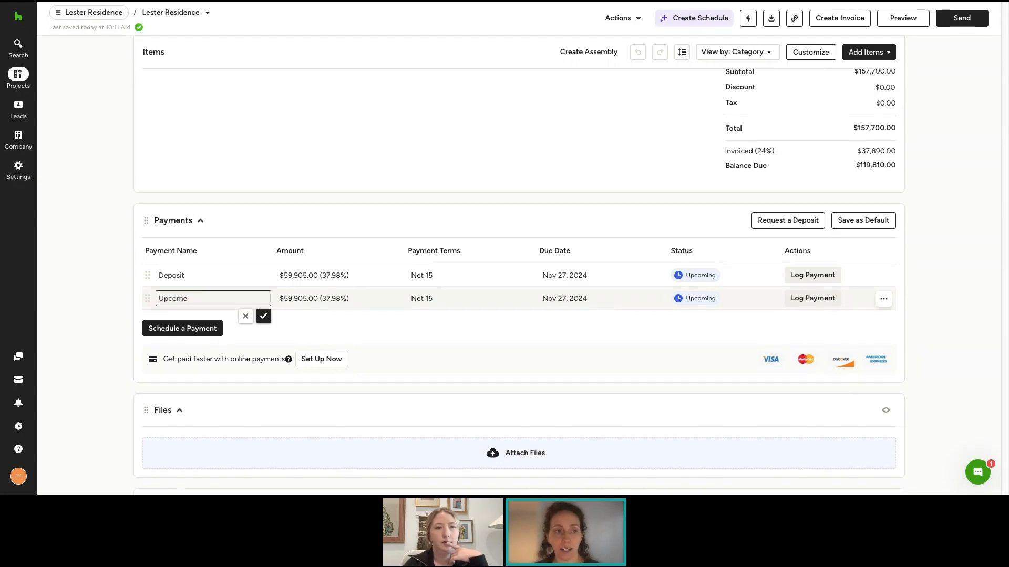
text(n )
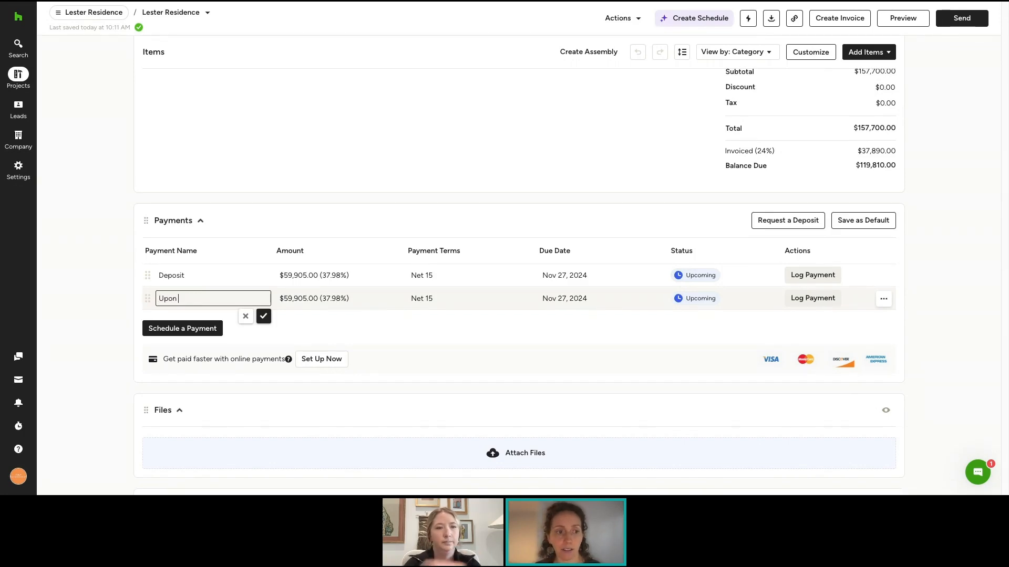
text(Completion)
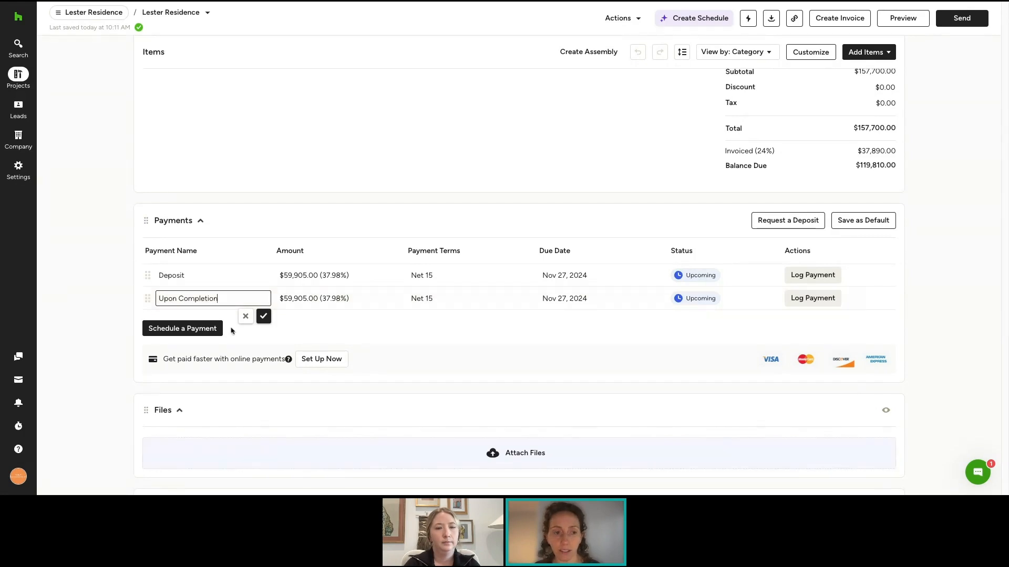
click(263, 316)
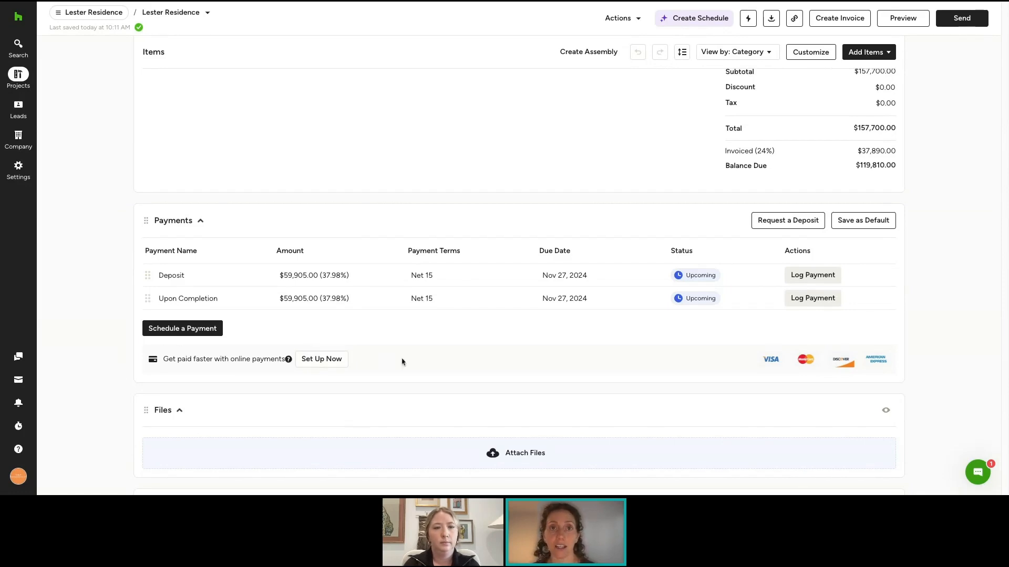
Check the payment methods offered for logging the Deposit payment, and close the form without logging it
click(811, 276)
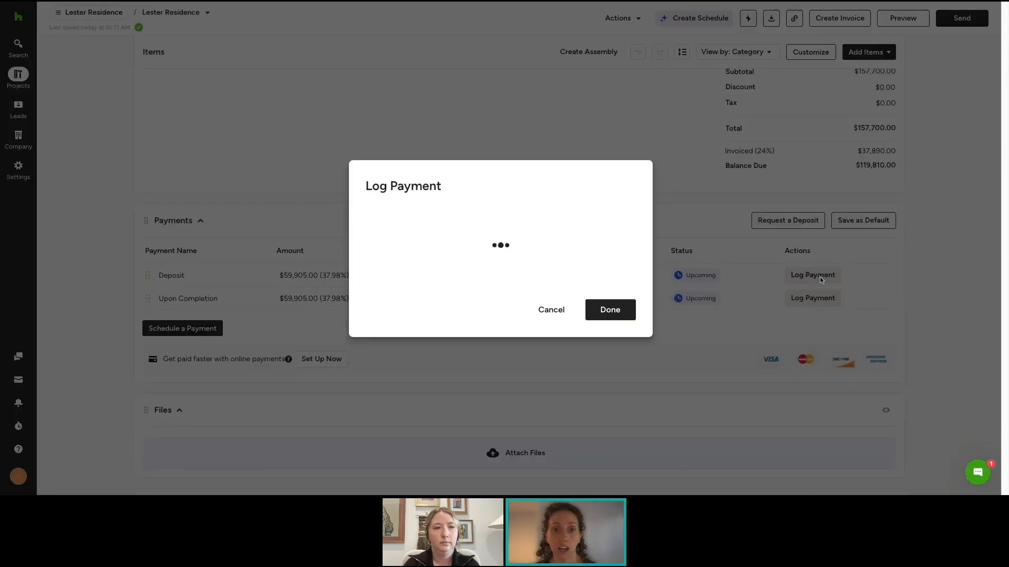
click(482, 229)
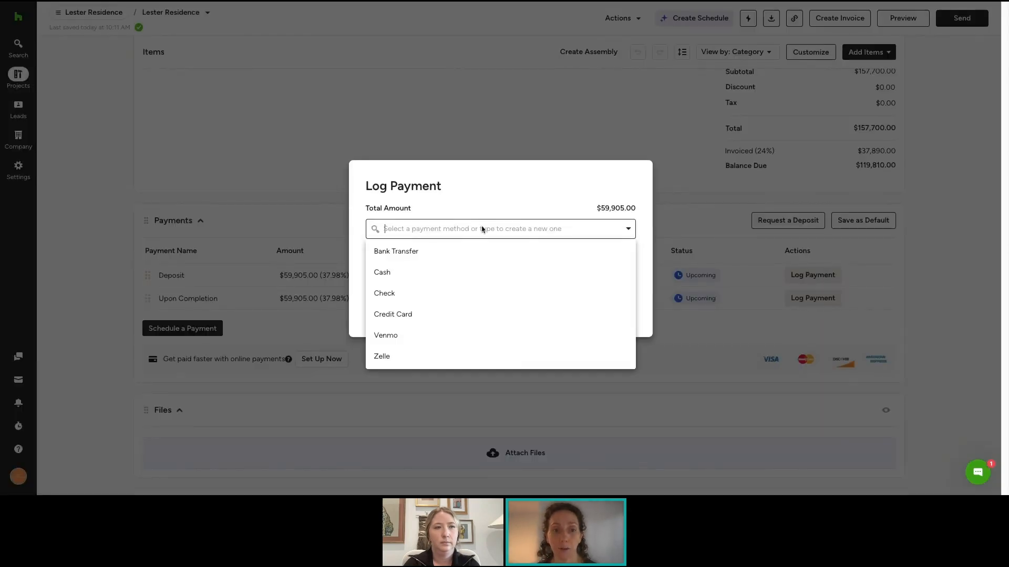
click(535, 191)
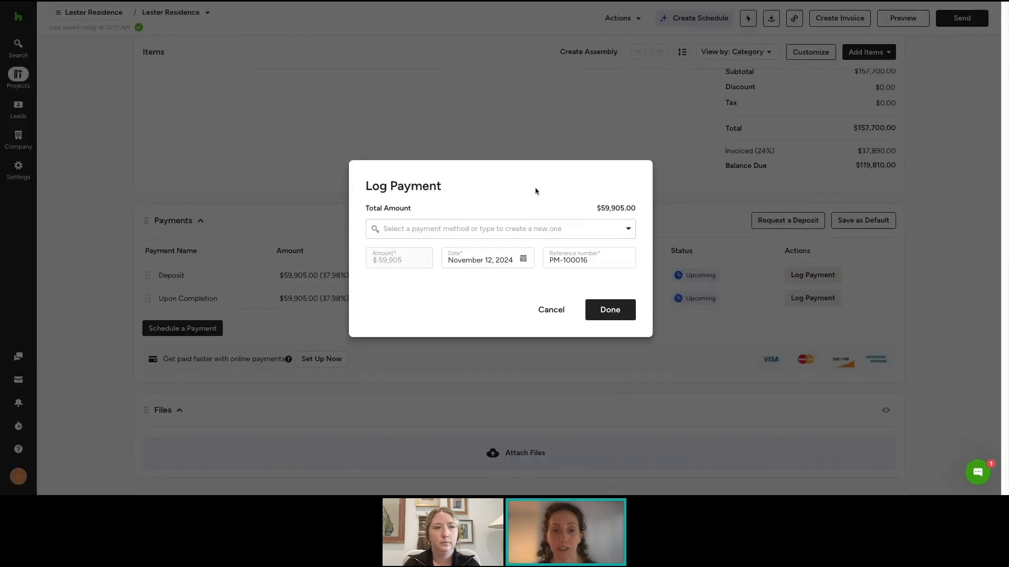
click(550, 314)
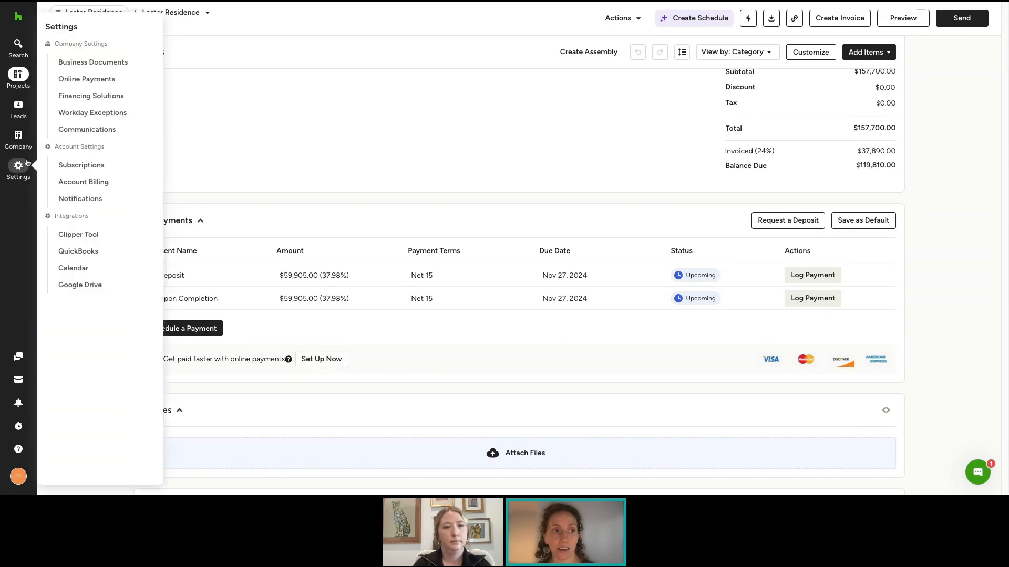
Look at the Online Payments setup page in the company settings and return to the Lester Residence estimate
mouse_move(18, 167)
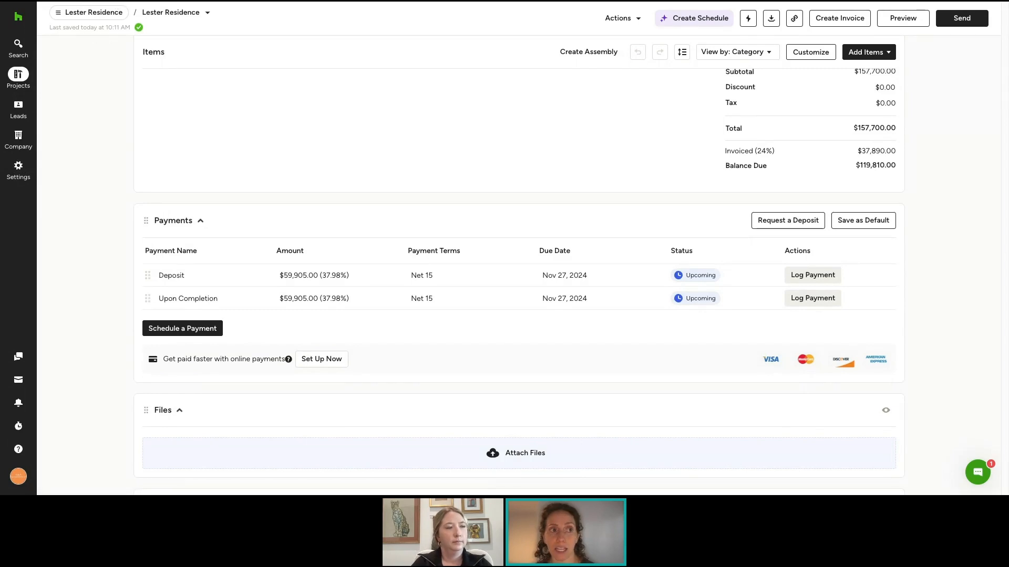
key(ctrl+Tab)
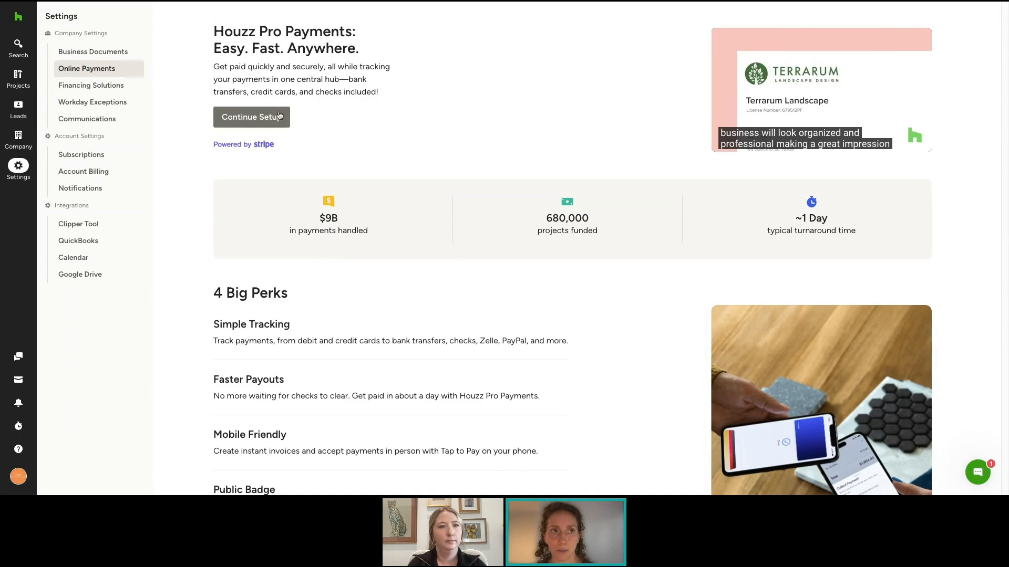
click(347, 3)
Examine the upload and project file options for attaching files to the estimate, and close them without attaching anything
scroll(380, 237, down, 2)
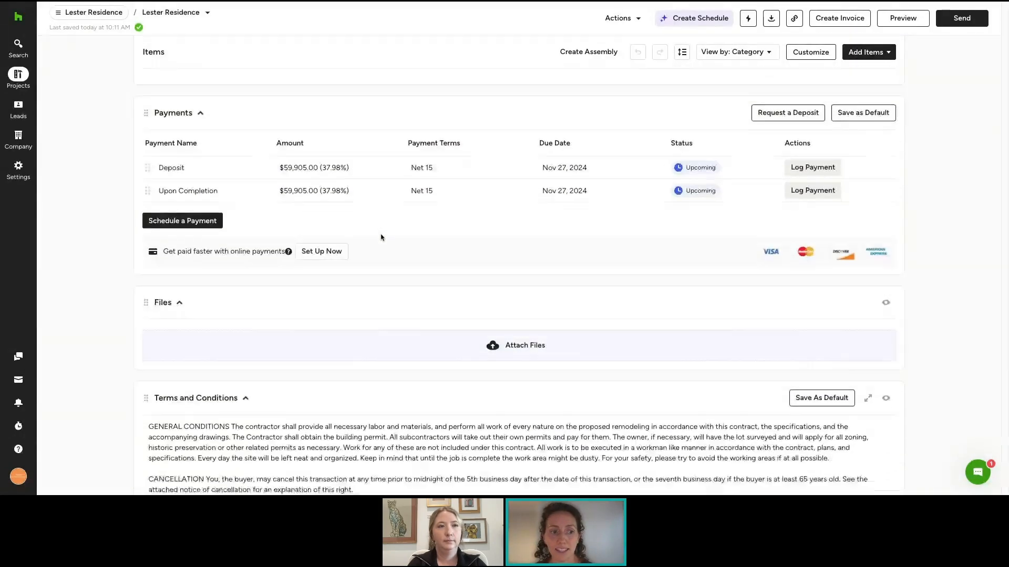
scroll(380, 237, down, 1)
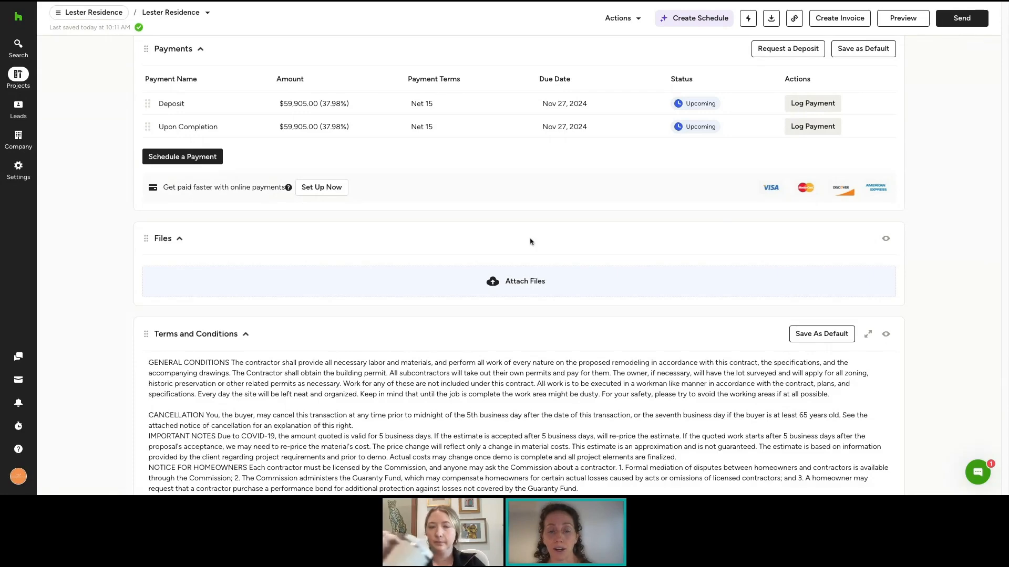
click(518, 282)
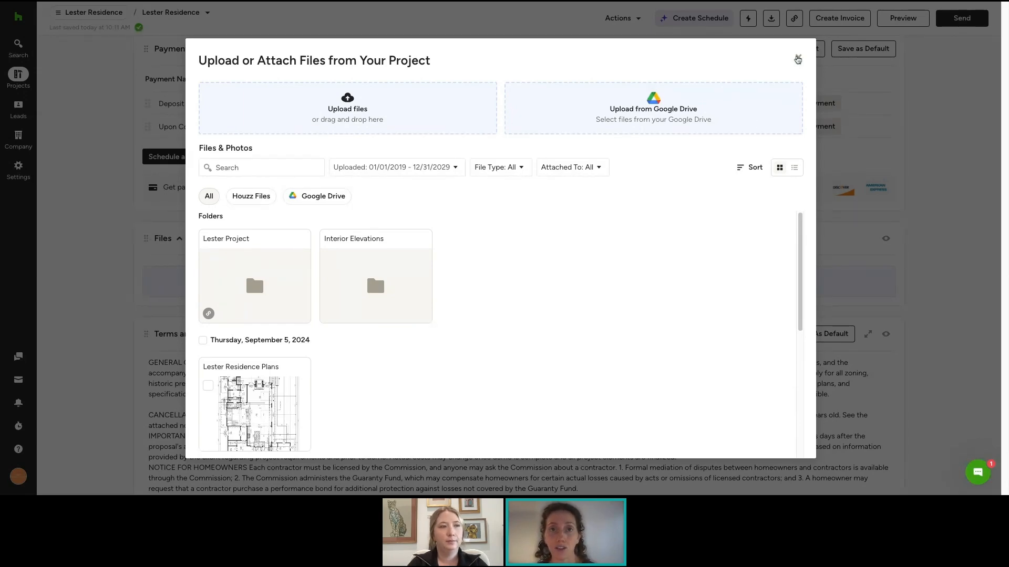
click(797, 60)
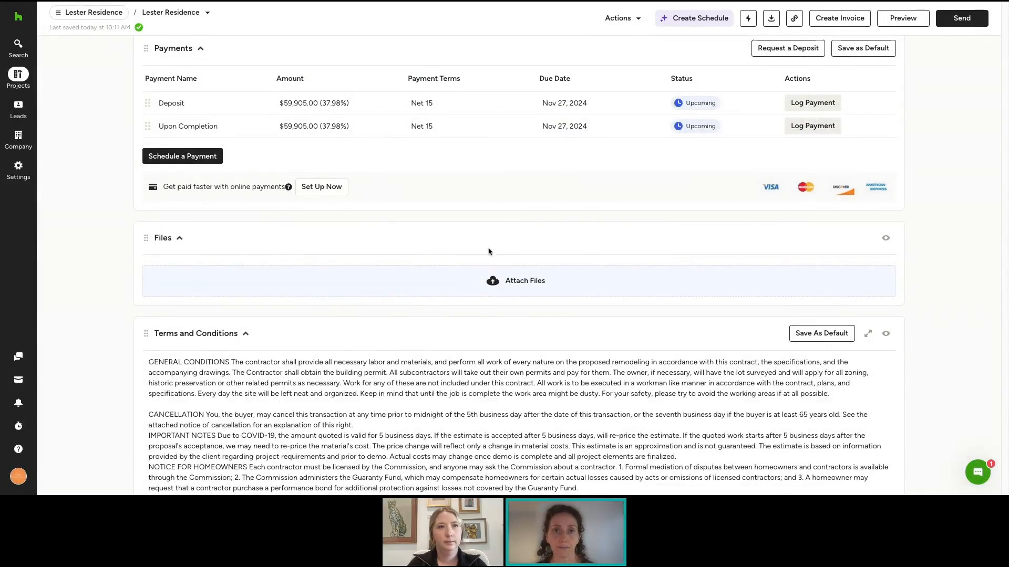
Save the estimate's Terms and Conditions text as the default
scroll(493, 252, down, 2)
scroll(494, 250, down, 2)
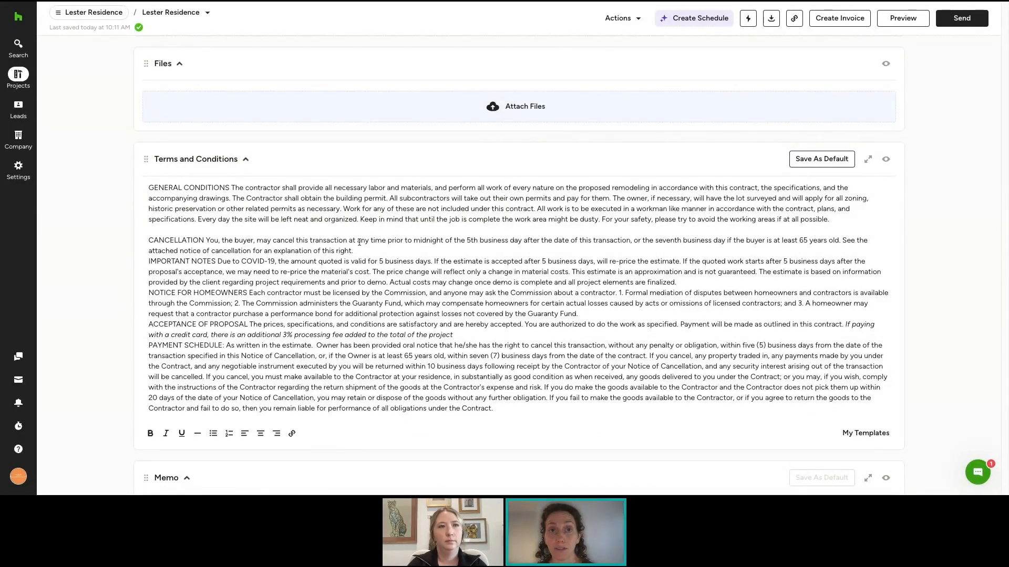
drag(609, 250, 646, 219)
click(618, 239)
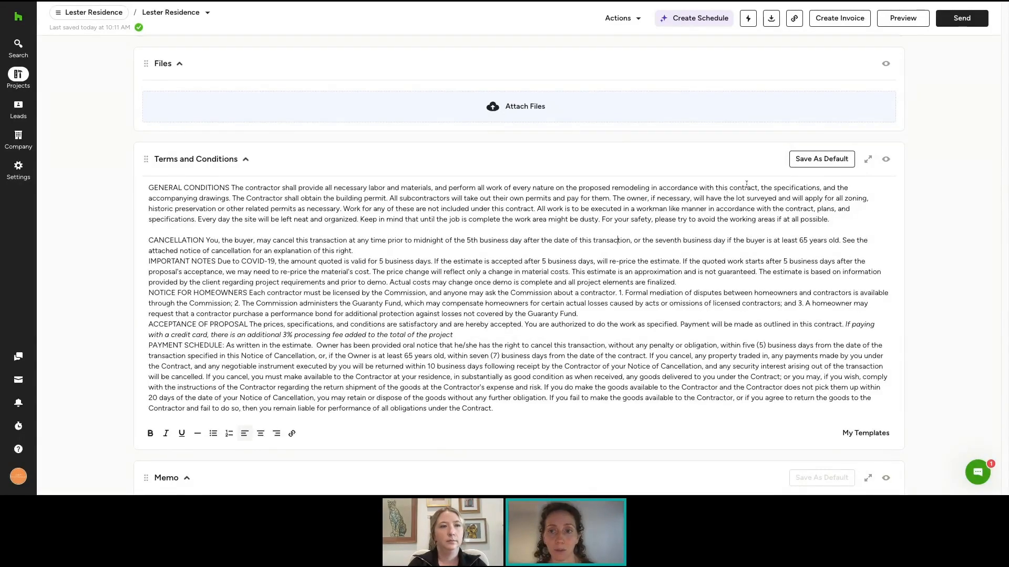
click(798, 158)
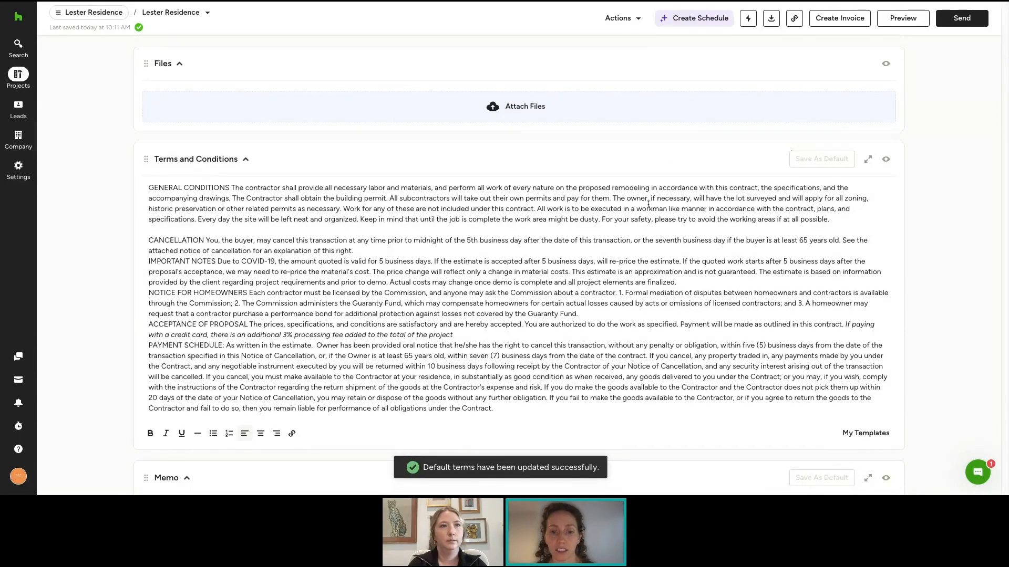
Review the Terms and Conditions templates and the new template form, and close it without saving
click(865, 433)
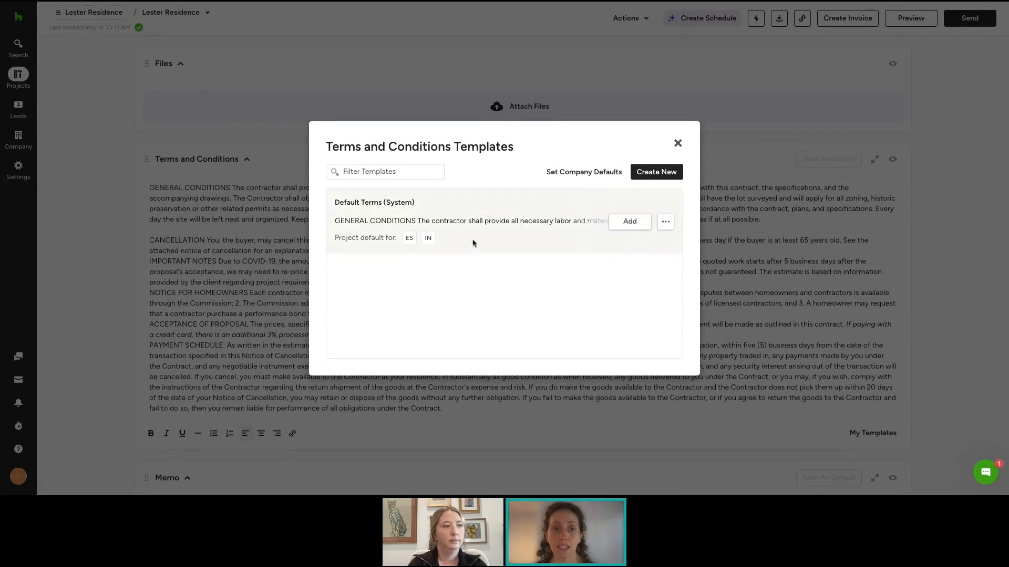
click(645, 171)
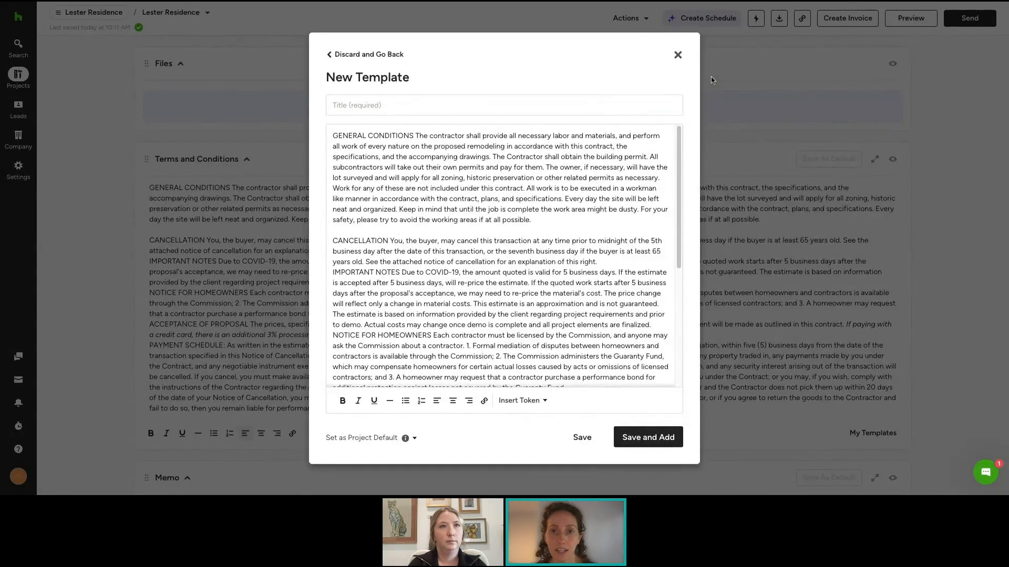
click(677, 56)
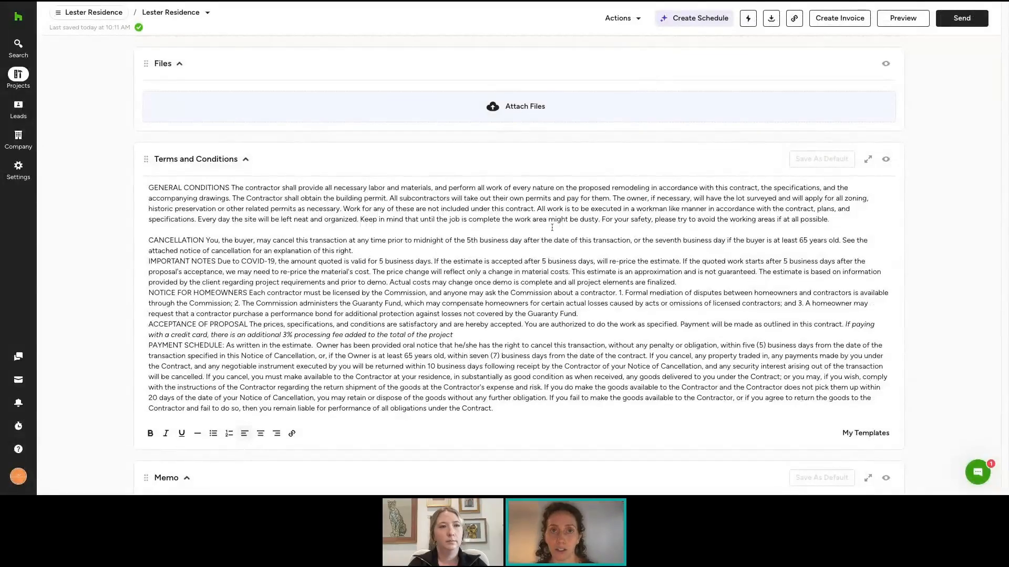
Rename the estimate's Memo section to Scope of Work
scroll(556, 258, down, 2)
scroll(556, 258, down, 5)
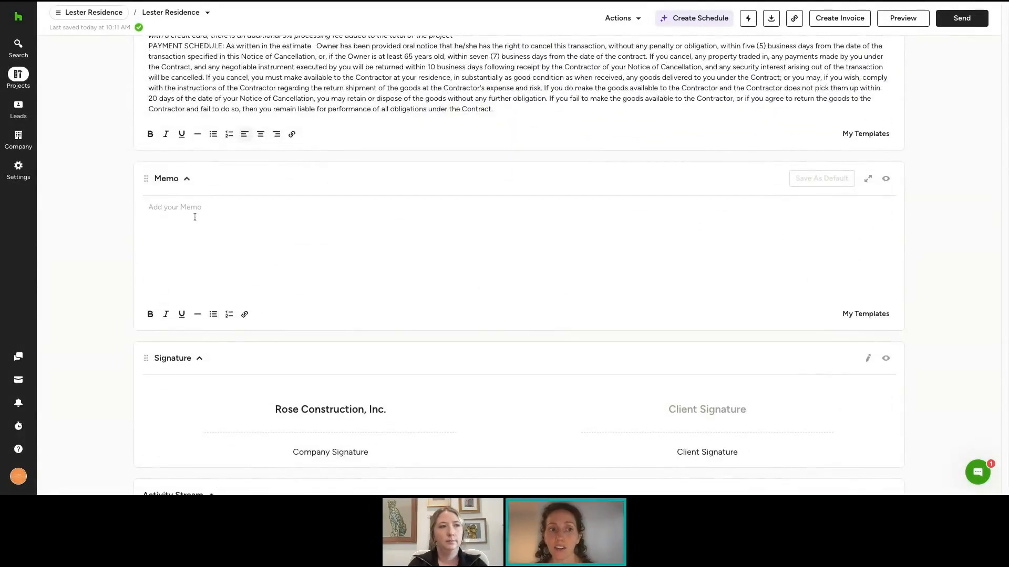
click(156, 180)
text(Scope of Work)
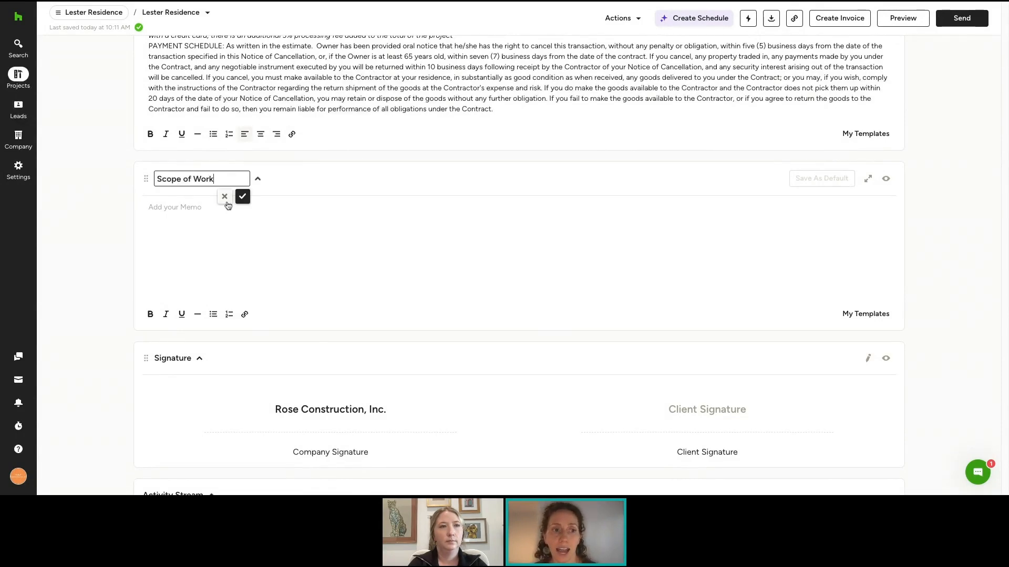
click(242, 197)
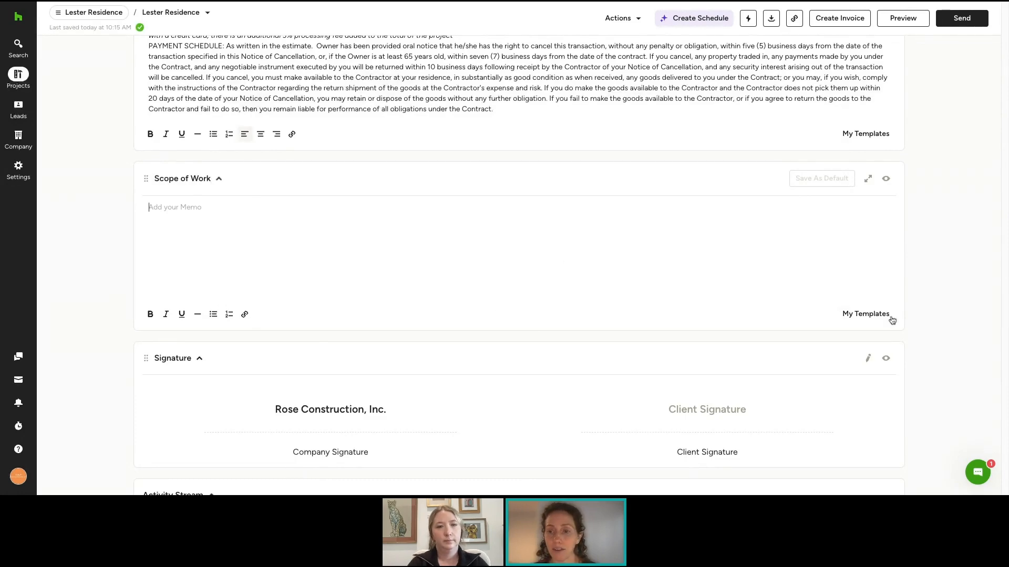
Review the Memo templates available for the Scope of Work section, and close them without choosing one
click(876, 314)
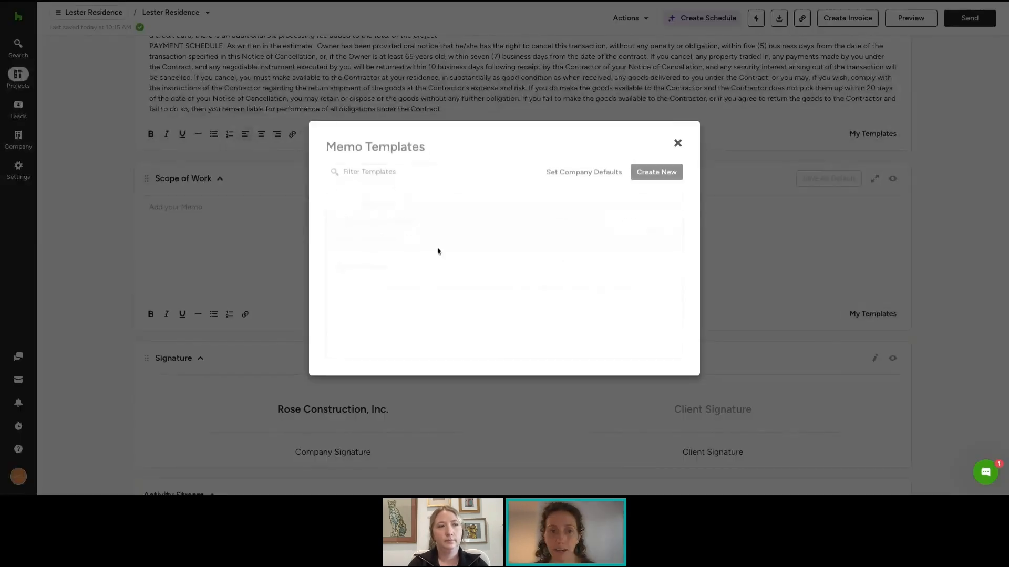
click(678, 145)
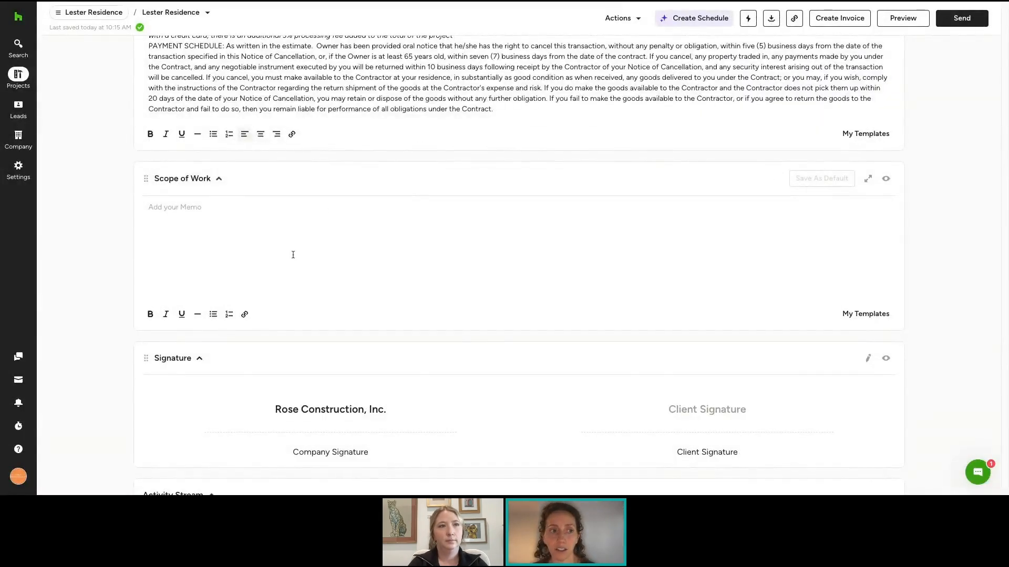
mouse_move(145, 179)
mouse_down()
mouse_move(146, 330)
mouse_move(144, 173)
mouse_up()
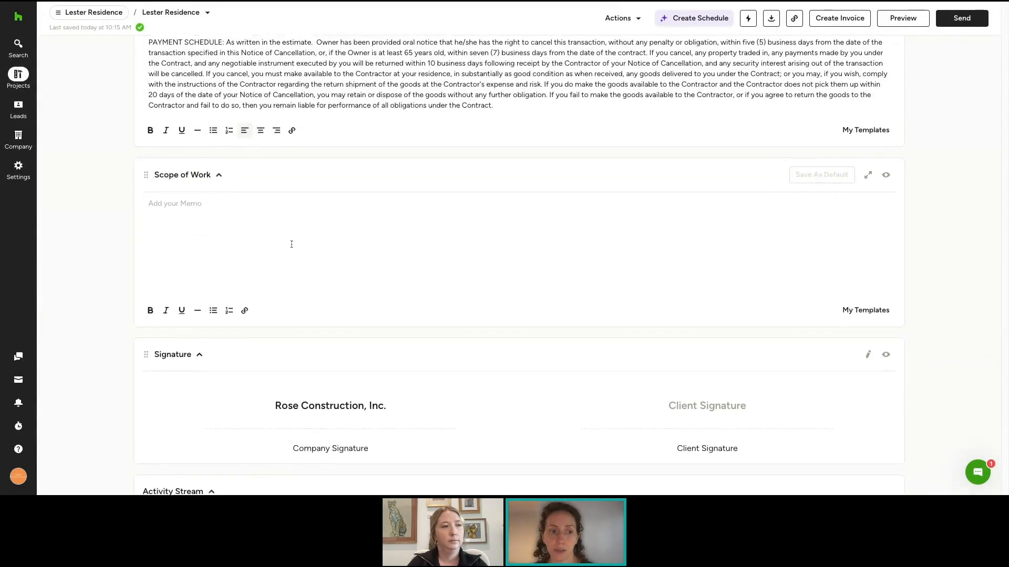
Review the signature settings for the company signature, and close them without changes
scroll(292, 245, down, 2)
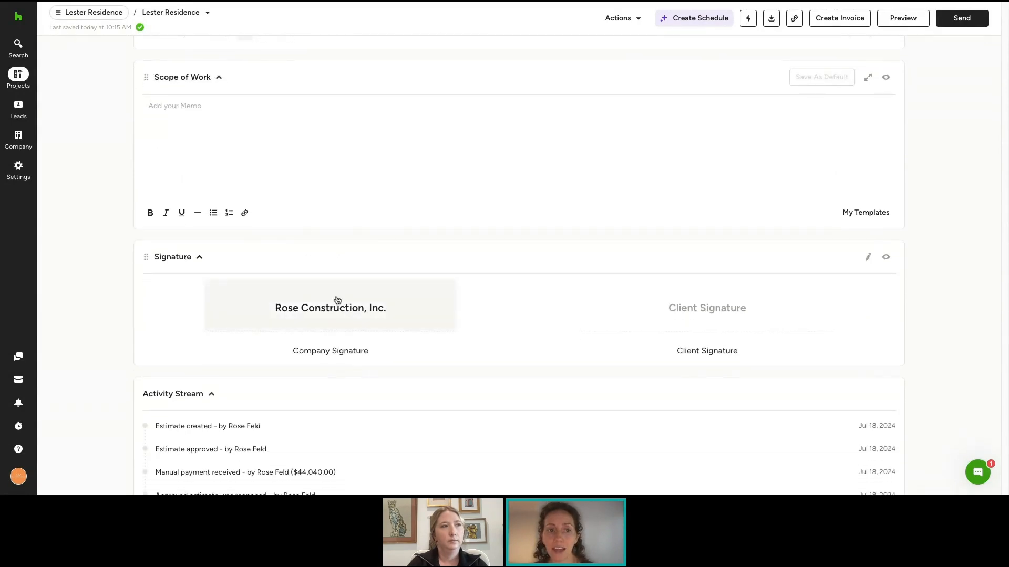
click(301, 309)
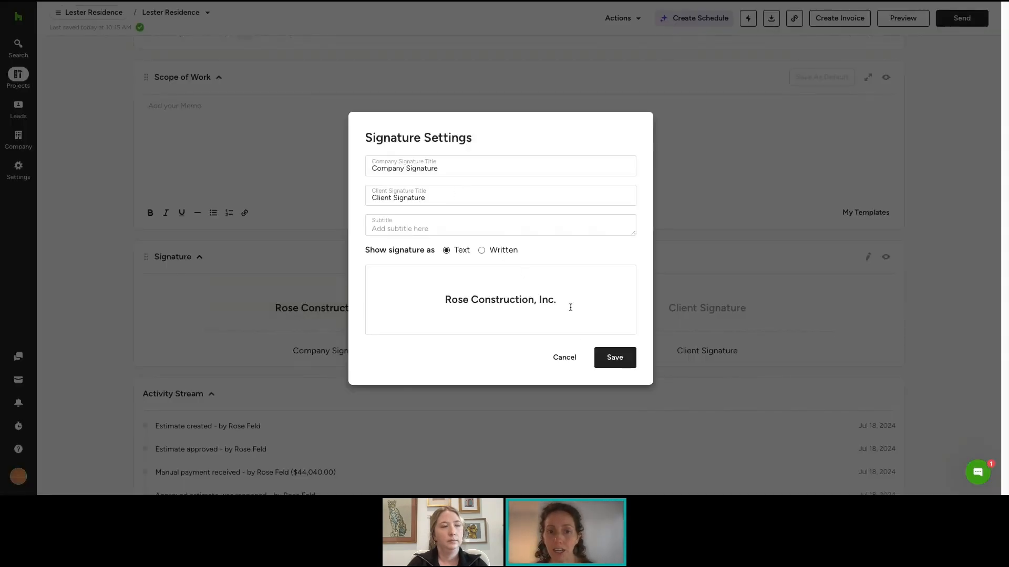
click(565, 358)
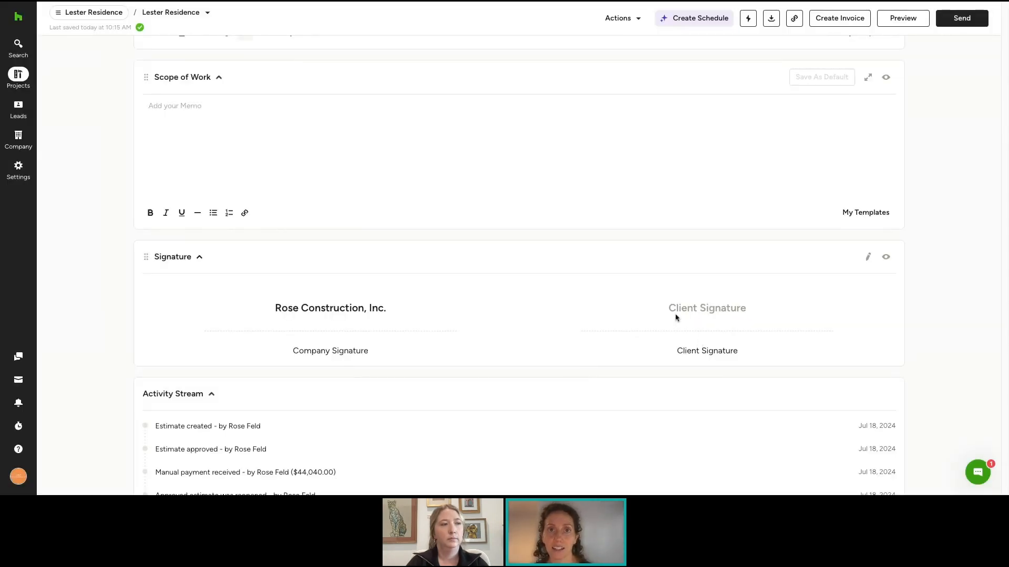
Examine the estimate's Activity Stream for its creation, approval, reopening and payment history
scroll(467, 332, down, 3)
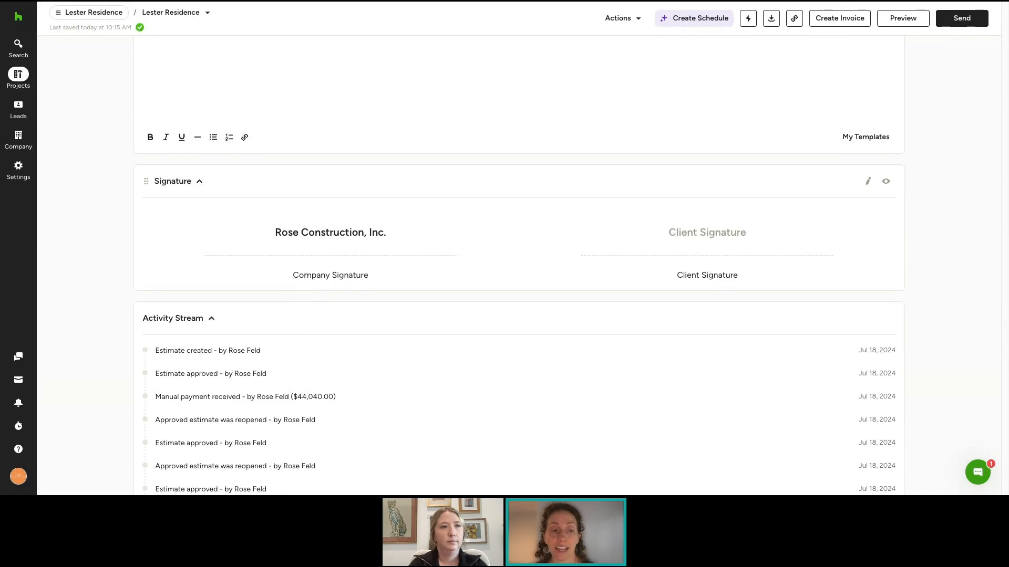
scroll(266, 360, down, 3)
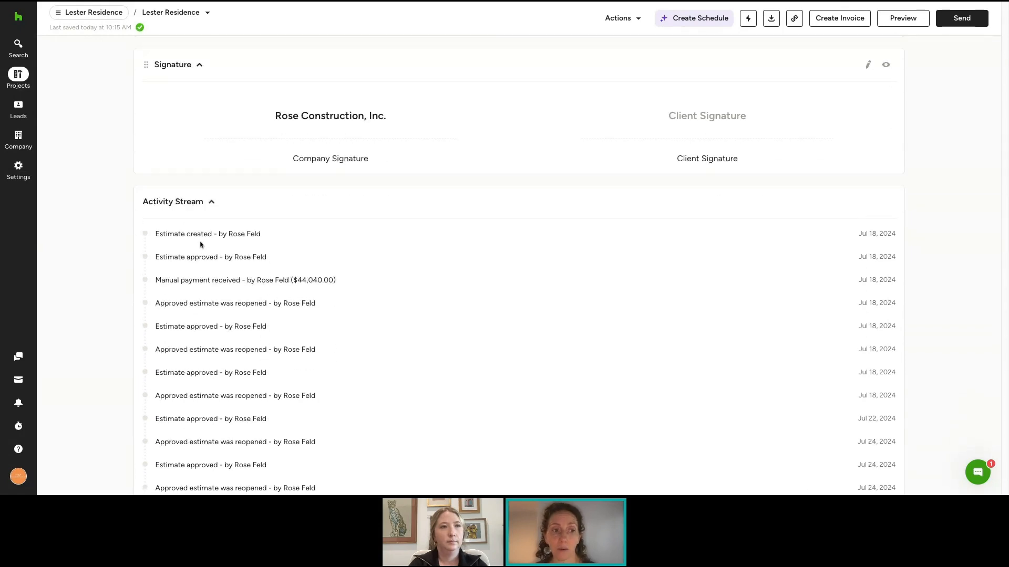
drag(191, 280, 345, 286)
click(345, 287)
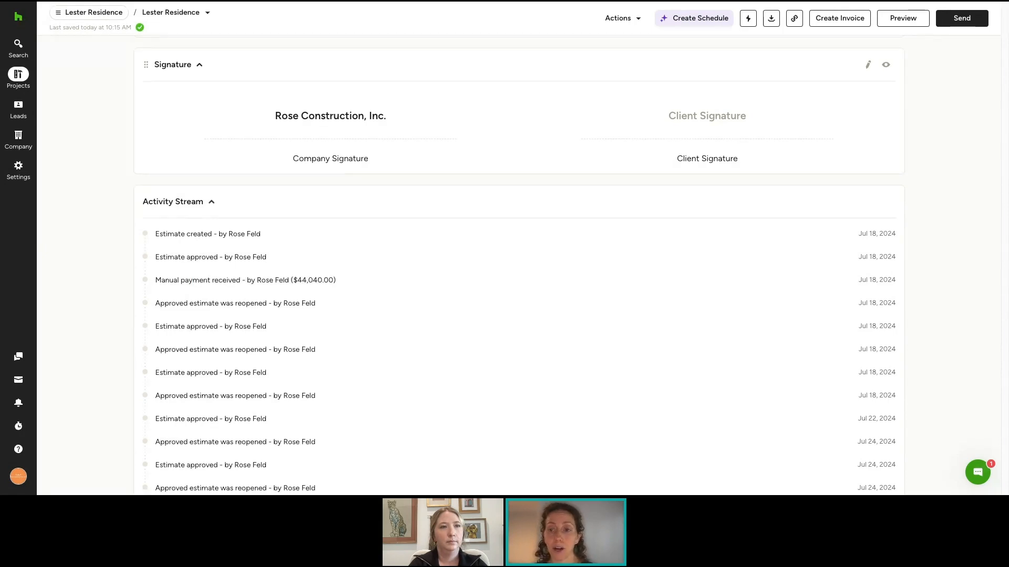
scroll(519, 276, down, 1)
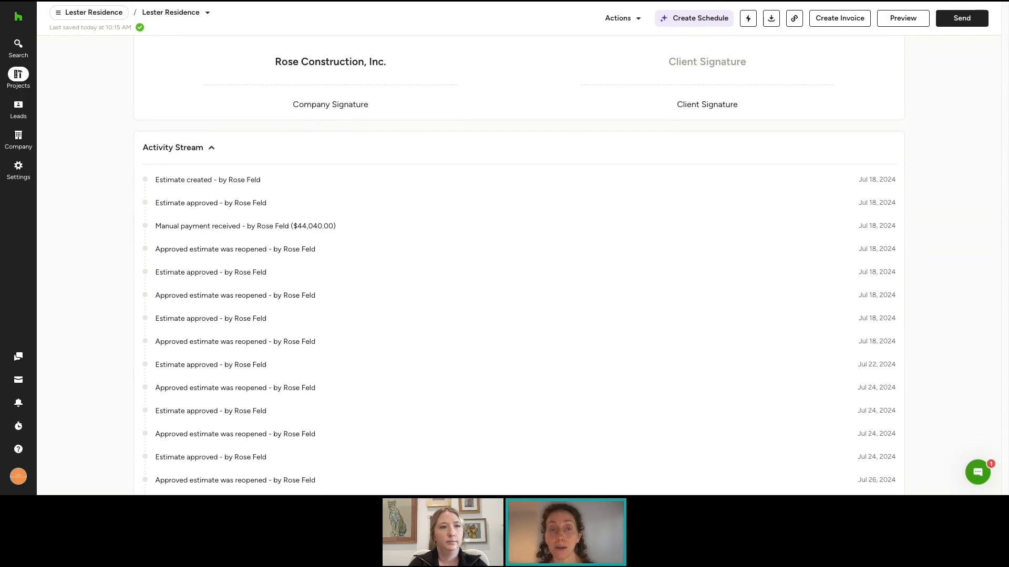
scroll(304, 300, down, 1)
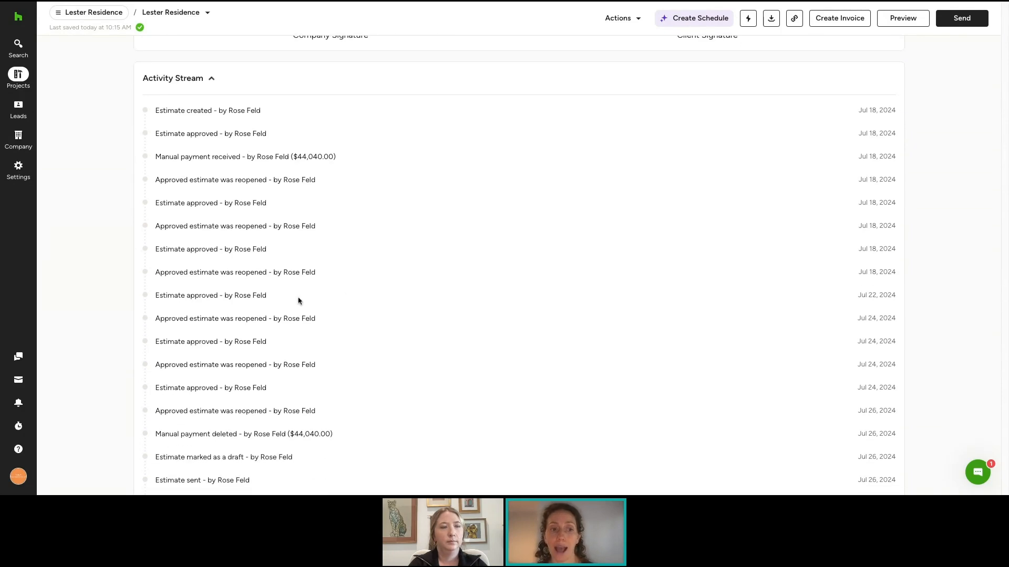
scroll(320, 339, down, 2)
scroll(405, 320, down, 1)
scroll(405, 321, up, 5)
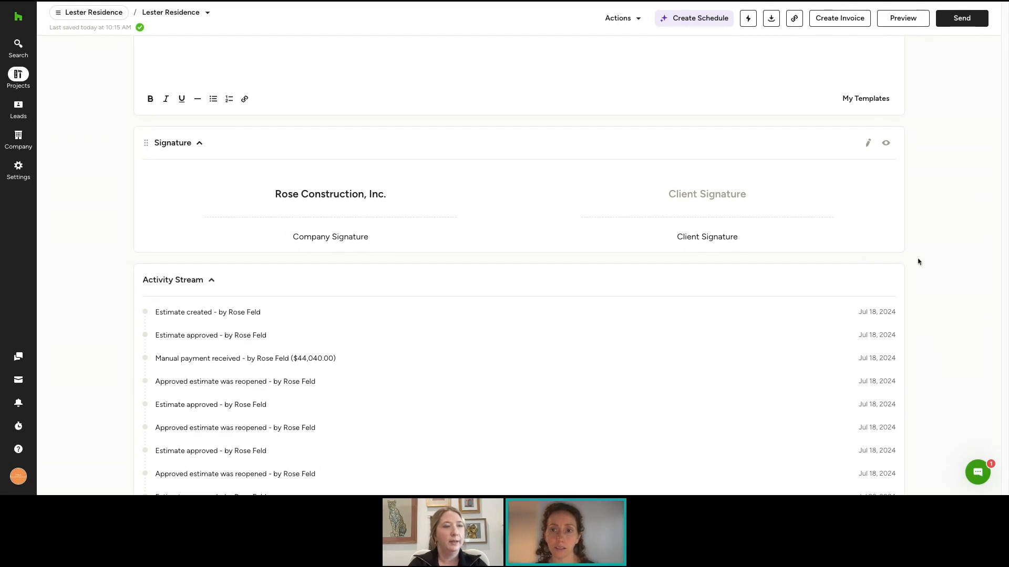
scroll(934, 225, up, 2)
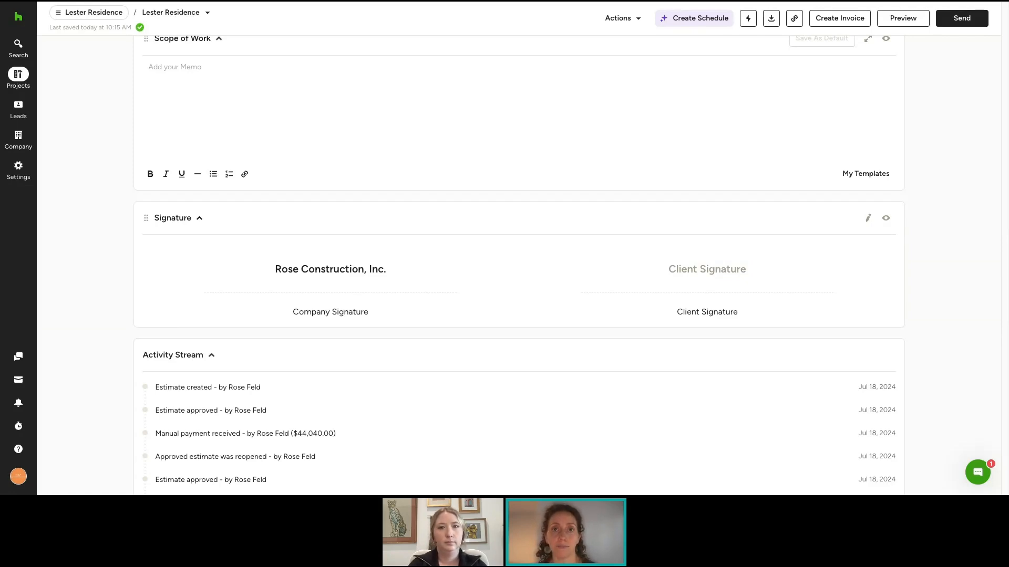
Review the actions available for the estimate, such as approving, invoicing, duplicating and saving as a template, without running any
scroll(929, 179, up, 10)
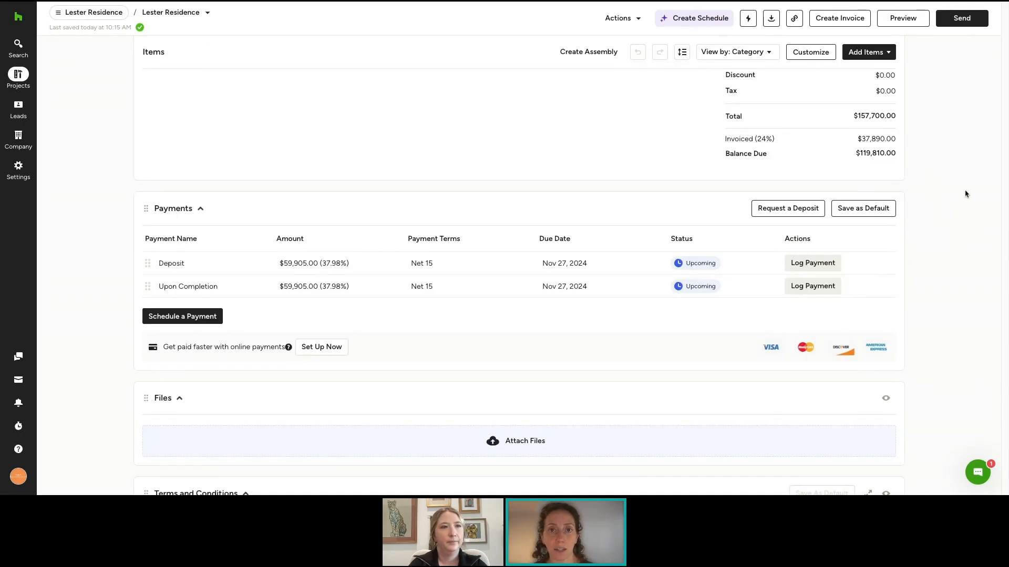
click(624, 21)
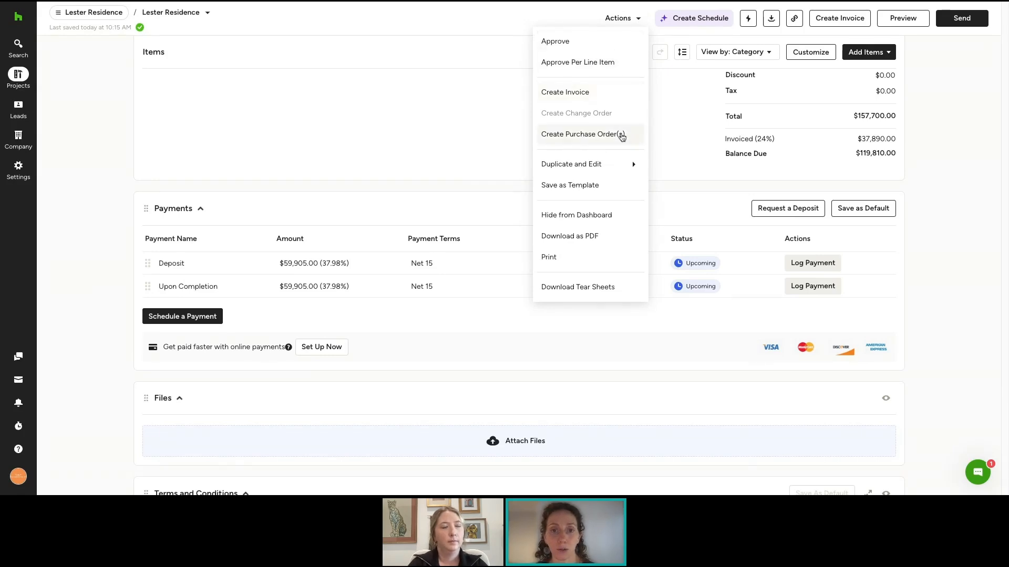
mouse_move(597, 171)
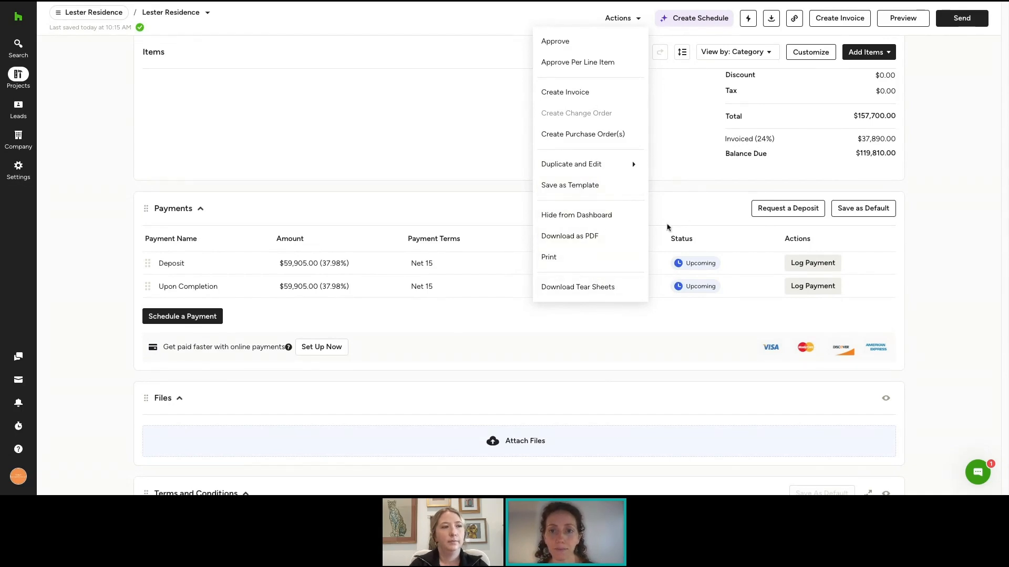
click(676, 188)
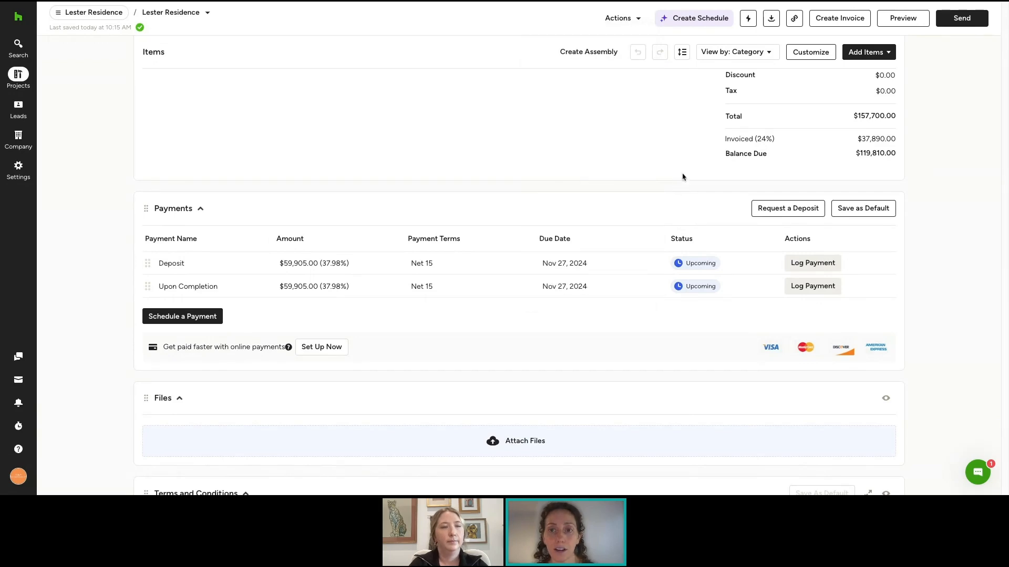
Turn on the automated email reminding the client to review the estimate, and switch the overdue-estimate email on and back off
click(748, 19)
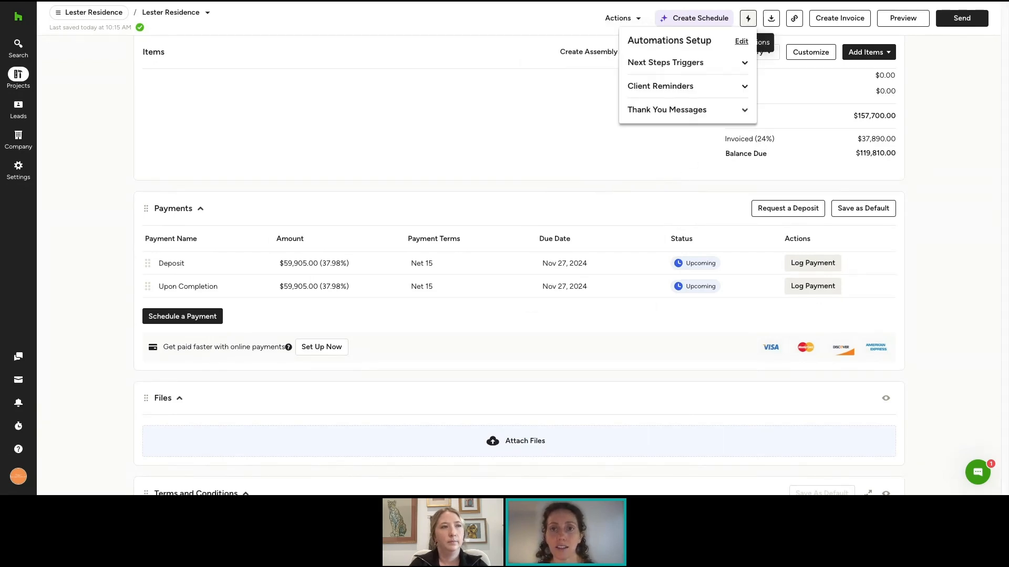
click(695, 87)
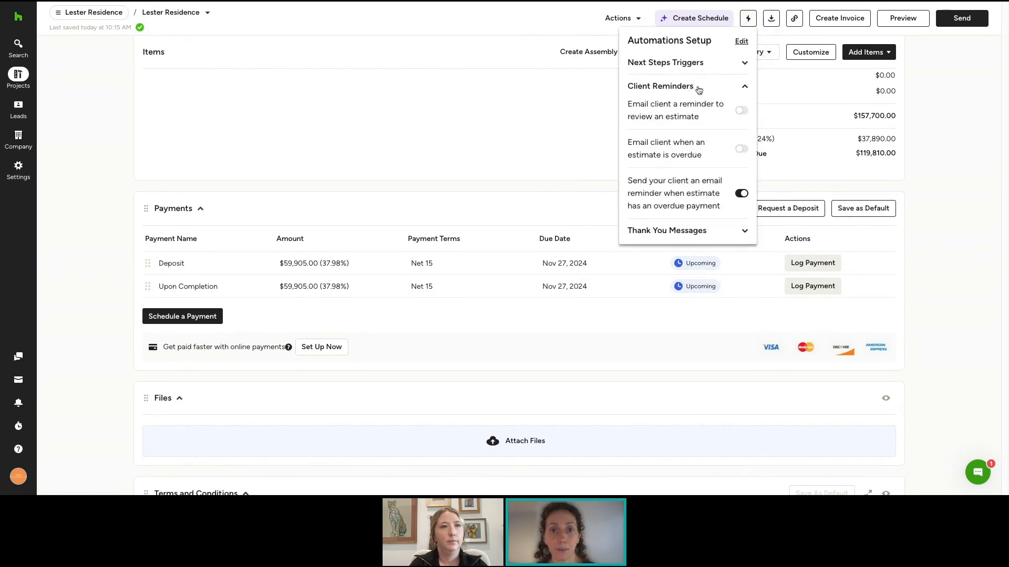
click(740, 112)
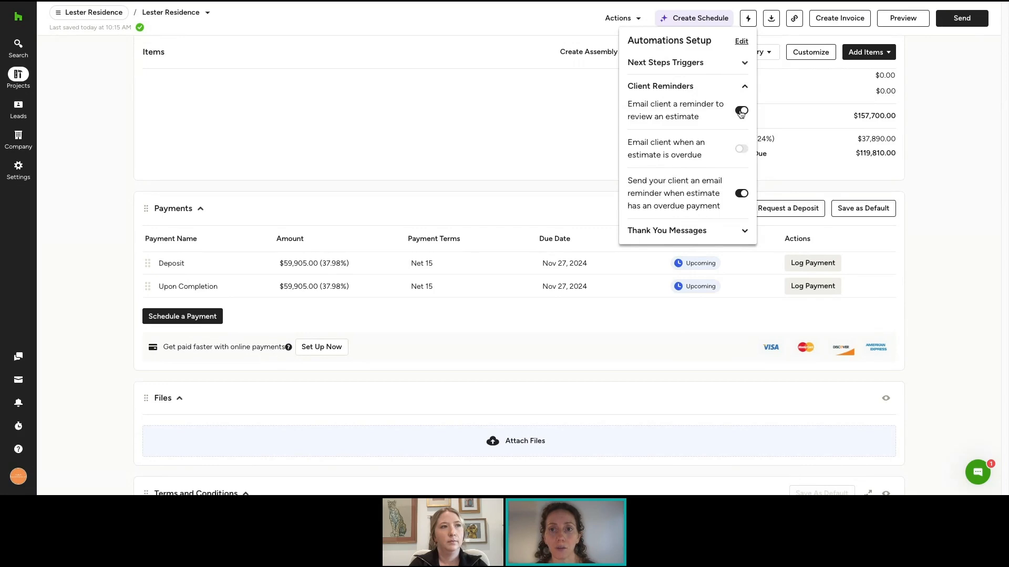
click(741, 150)
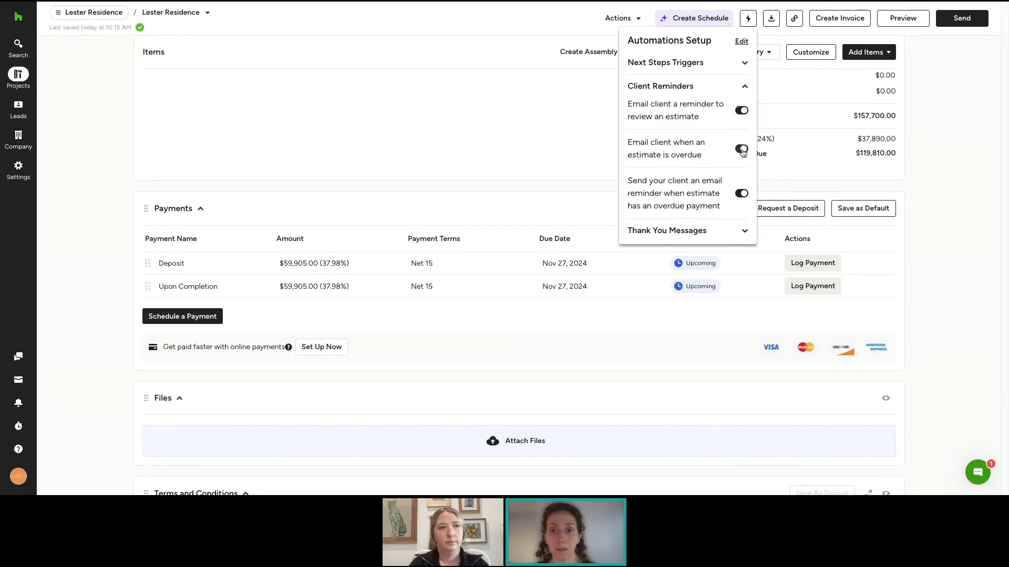
click(741, 150)
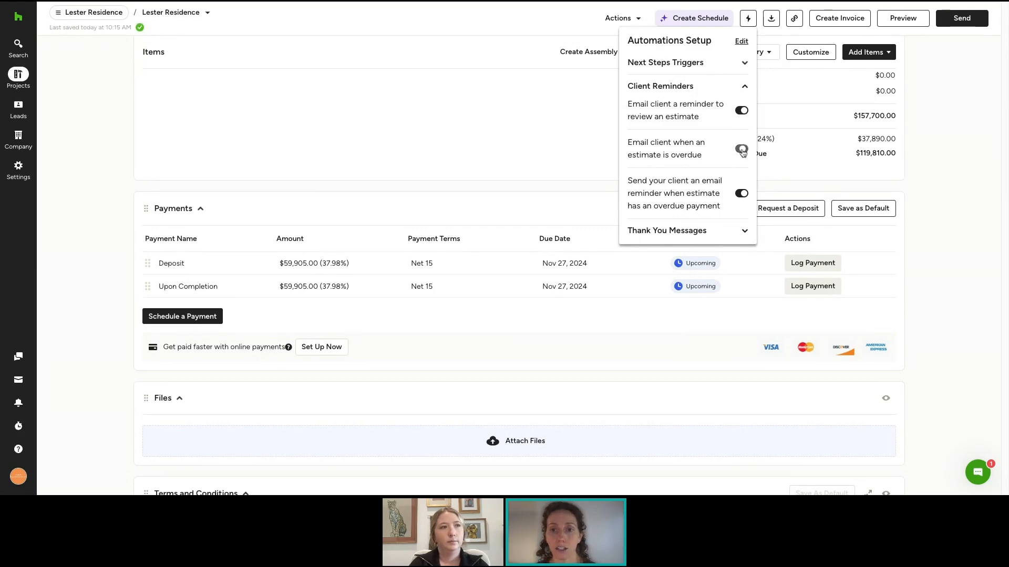
Edit the client reminder automations so the email to review an estimate goes out 5 days after sending
click(741, 42)
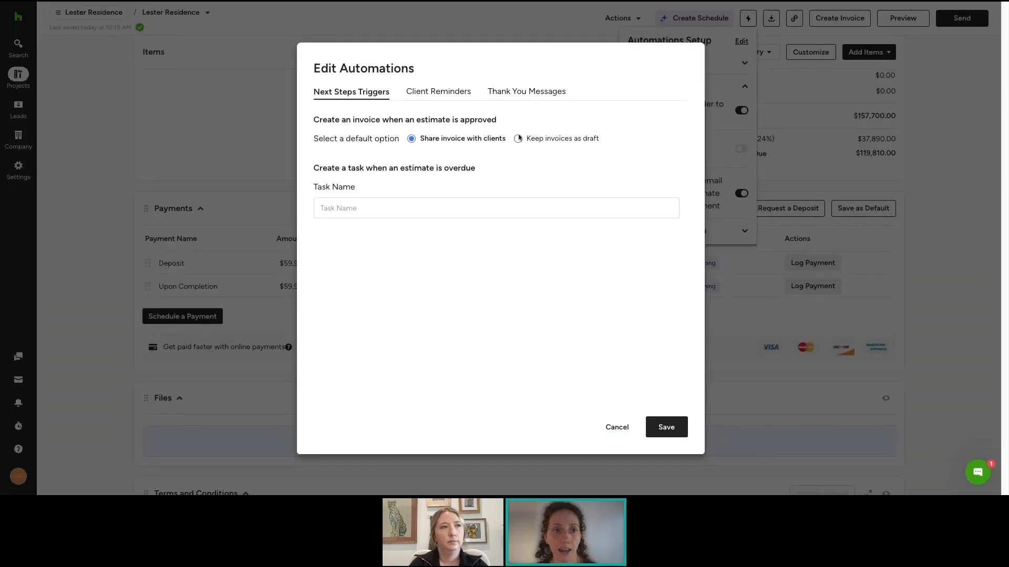
click(450, 93)
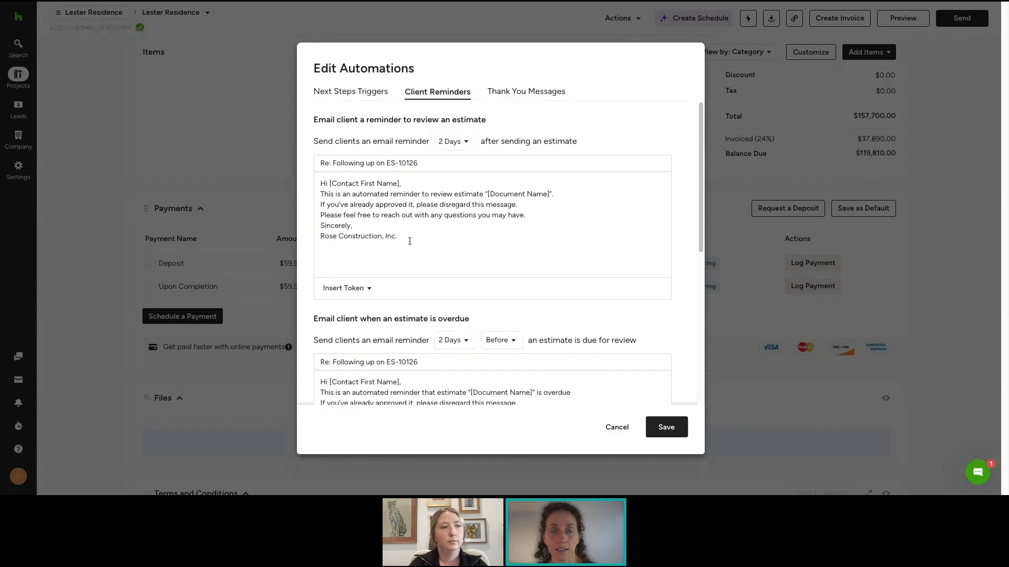
drag(393, 202, 433, 216)
click(433, 216)
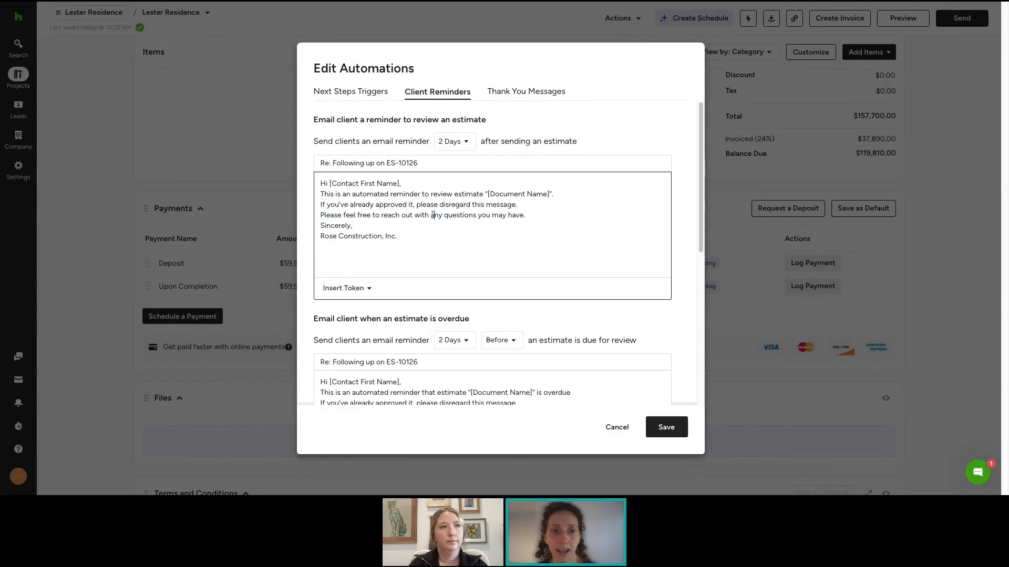
click(465, 145)
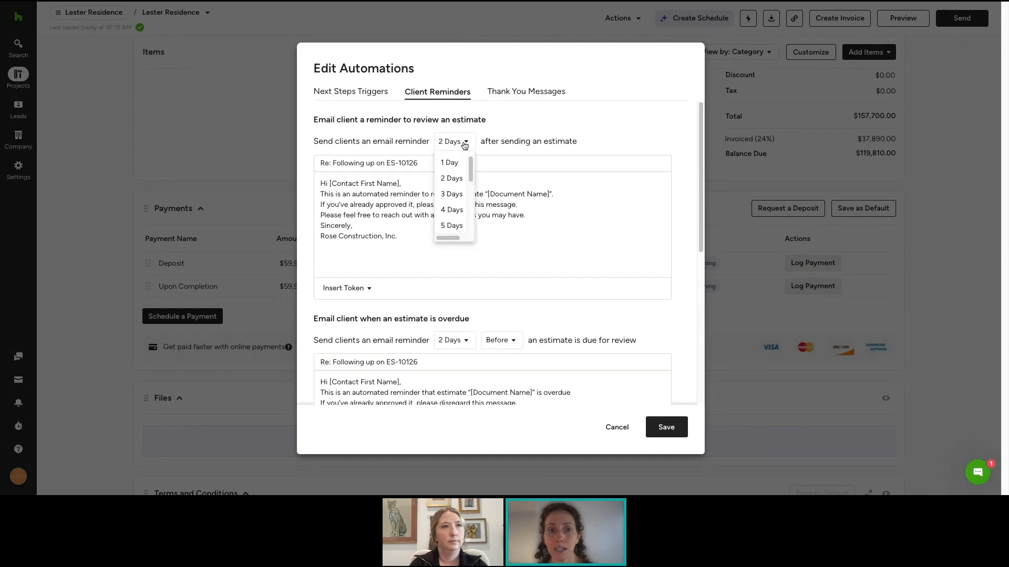
scroll(455, 199, down, 1)
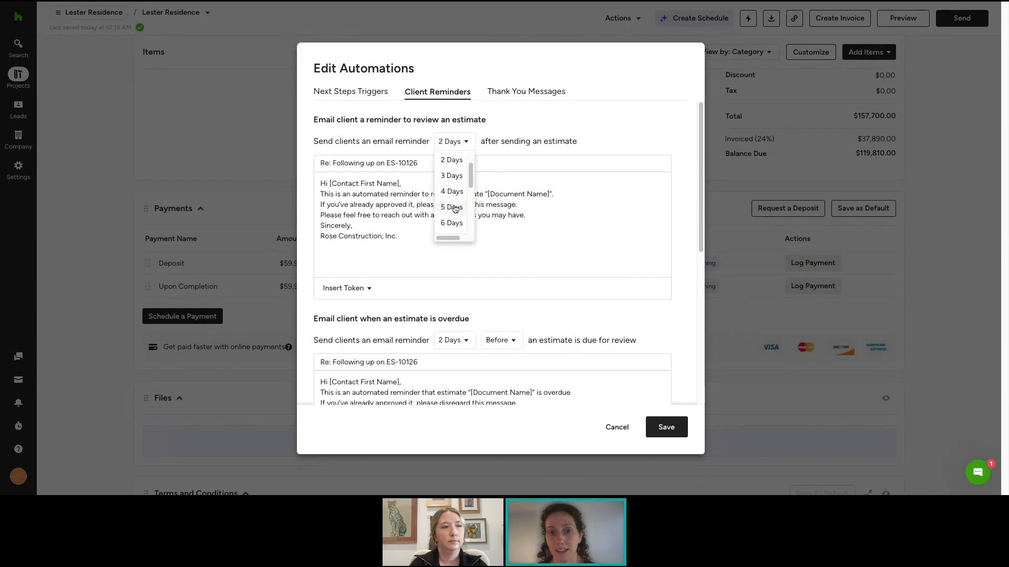
click(455, 209)
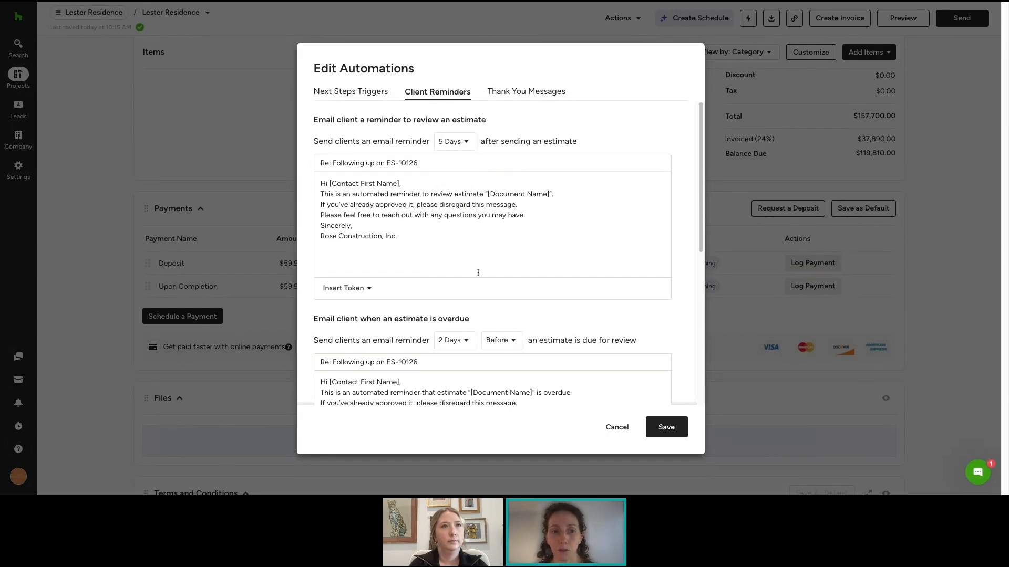
Set the overdue-estimate email reminder to 4 days before the estimate is due for review, and save the automations
scroll(478, 272, down, 2)
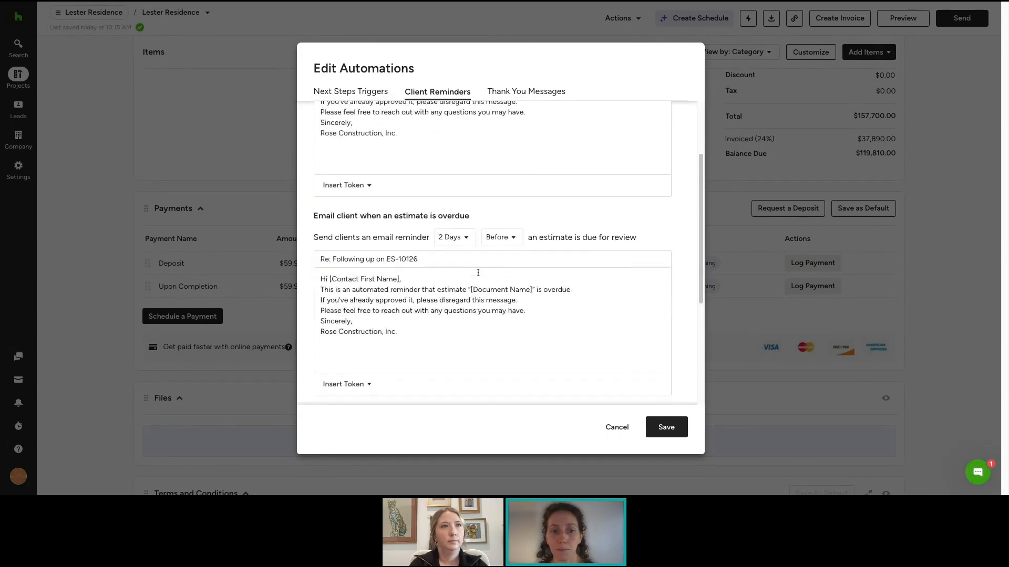
click(451, 234)
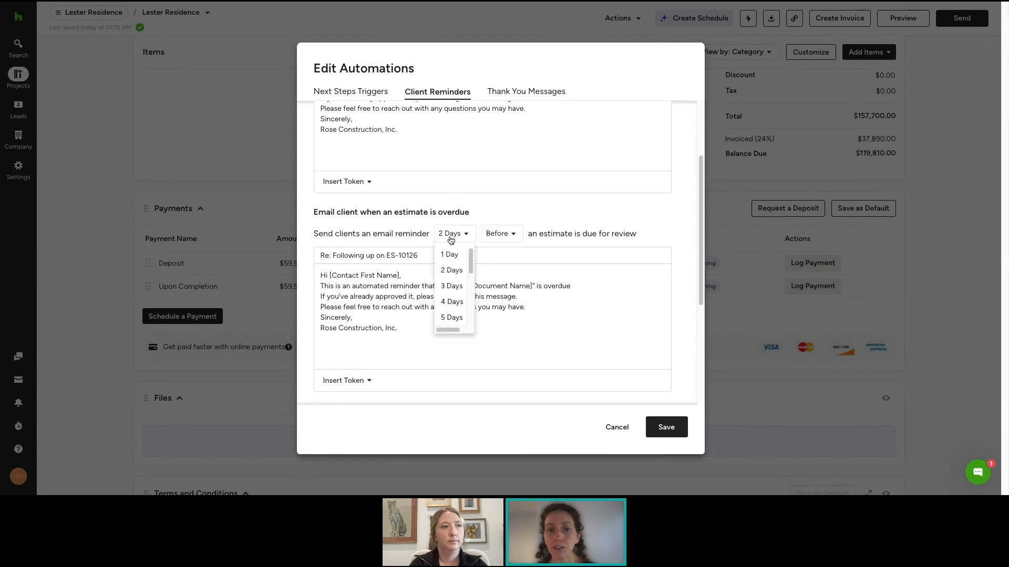
click(454, 302)
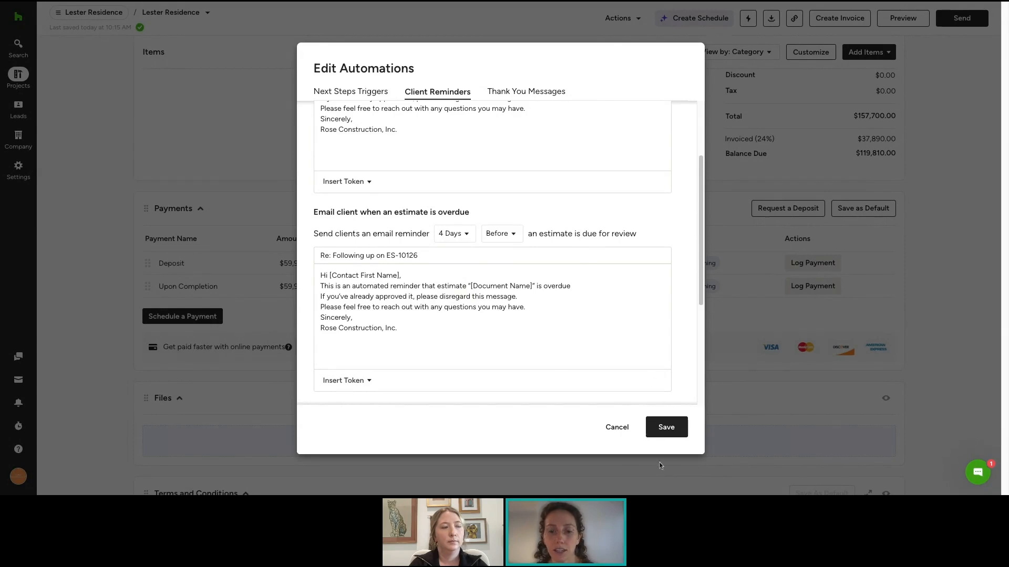
click(658, 427)
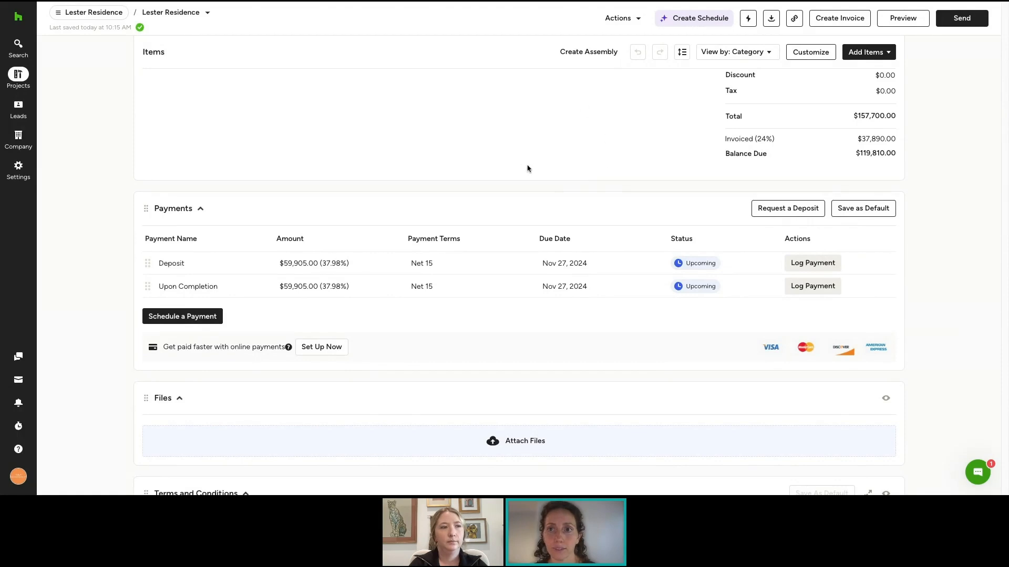
Open the client preview of the Lester Residence estimate
scroll(611, 112, up, 1)
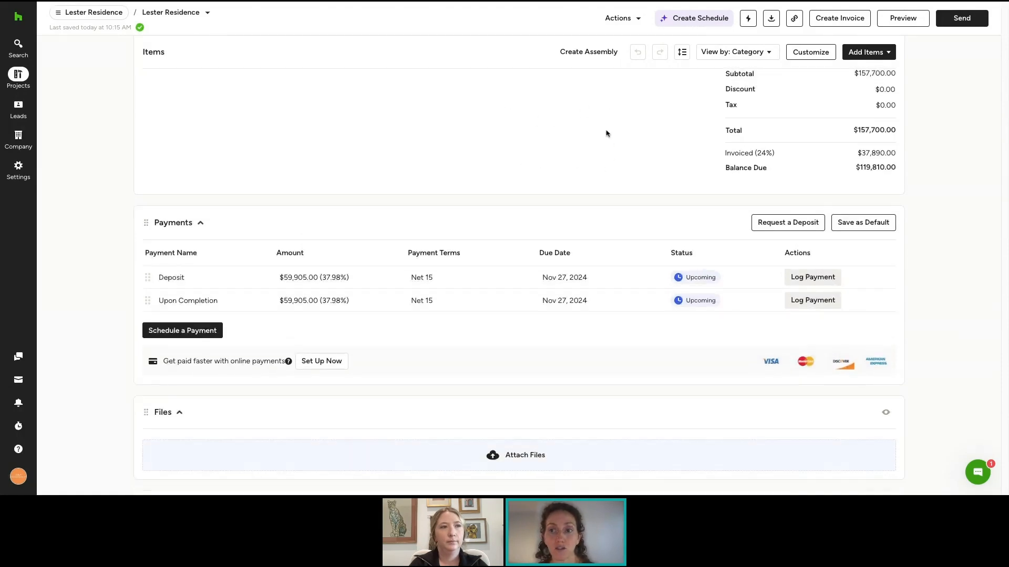
scroll(606, 133, up, 3)
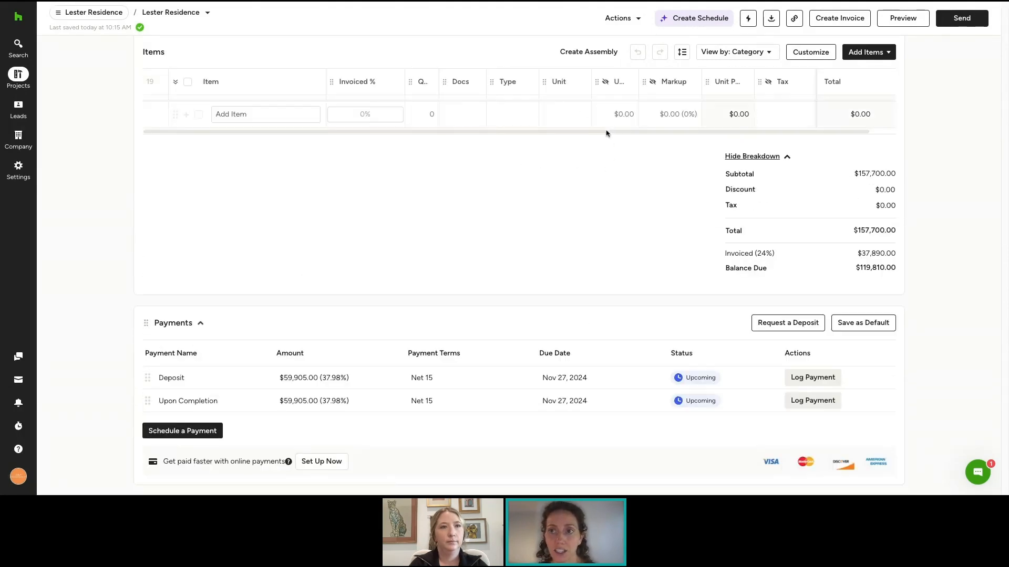
click(897, 21)
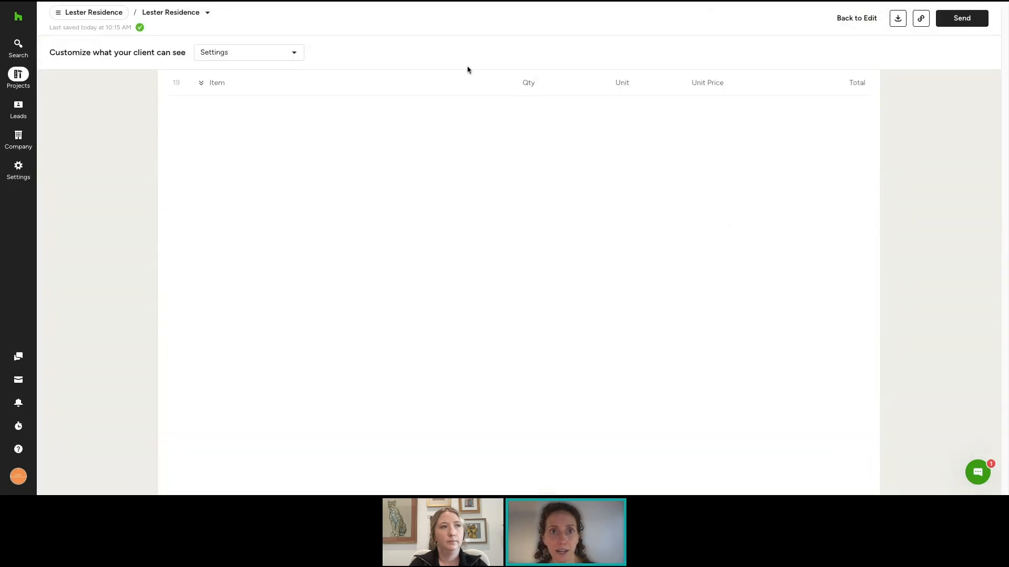
Review the pricing options for what the client can see, and hide and reshow the Unit column
scroll(461, 128, down, 10)
scroll(928, 308, up, 20)
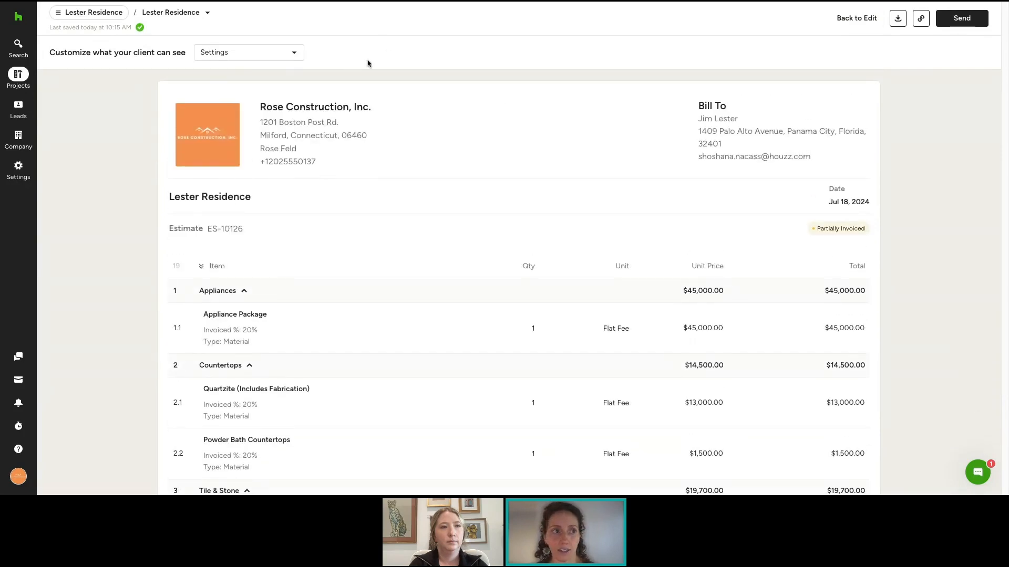
click(267, 52)
mouse_move(277, 77)
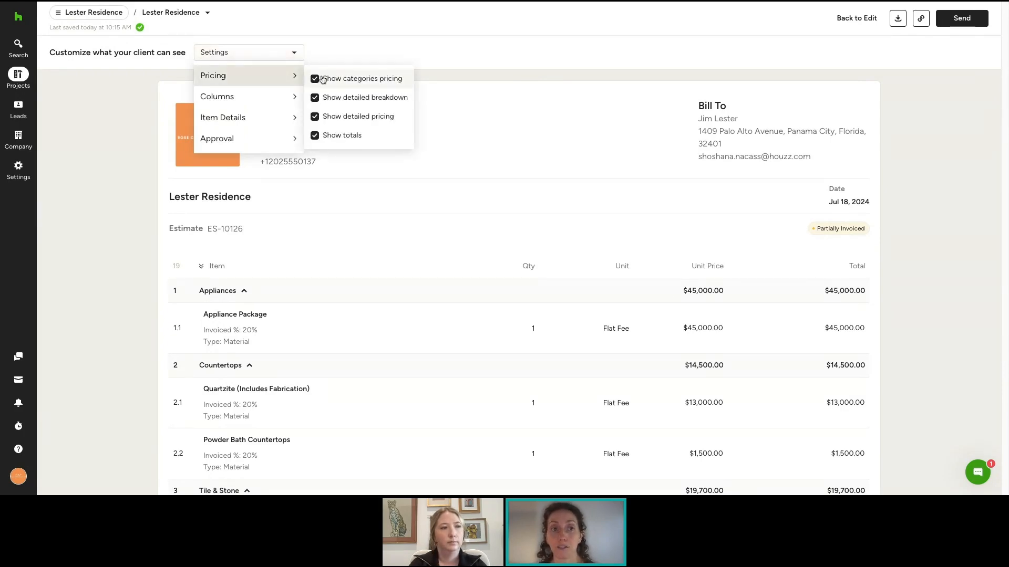
mouse_move(288, 97)
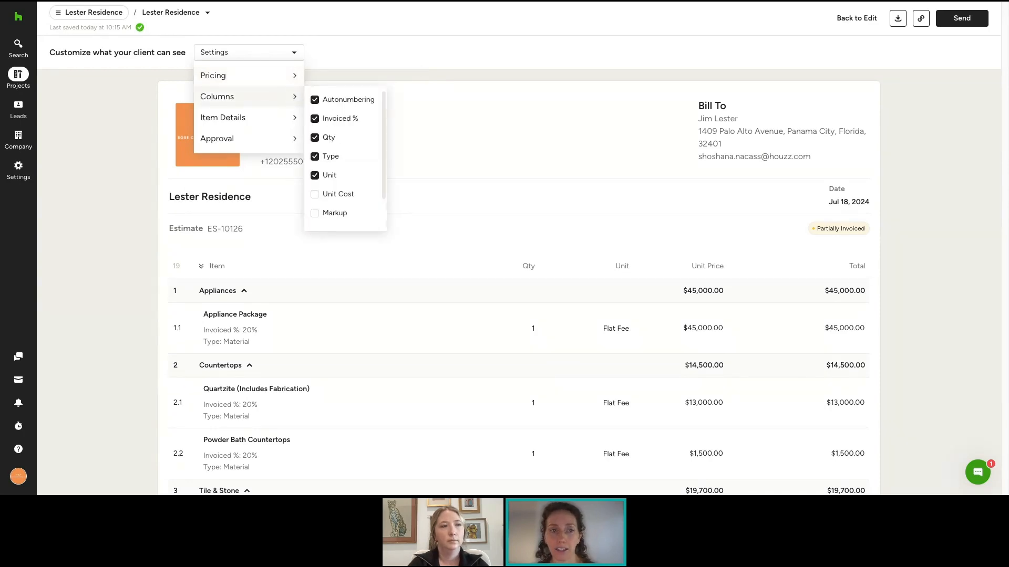
scroll(367, 135, down, 2)
click(315, 143)
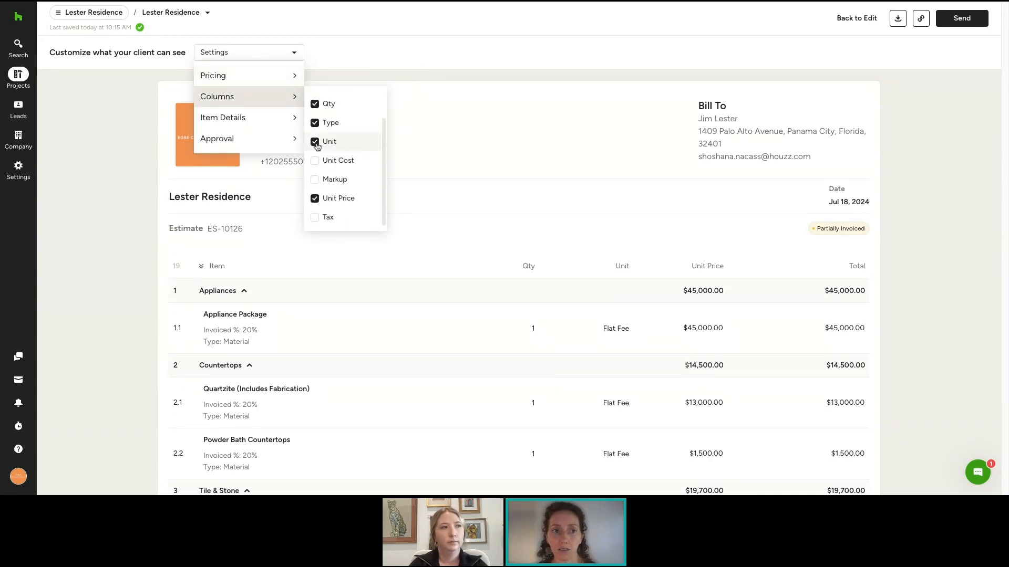
click(315, 142)
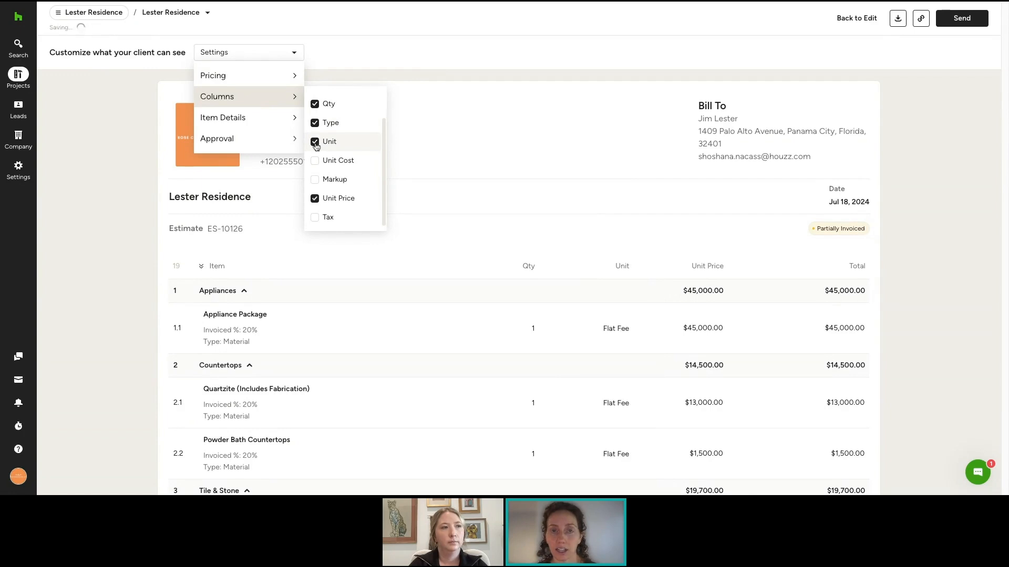
Toggle the item description setting for the client's view and review the approval options
mouse_move(277, 117)
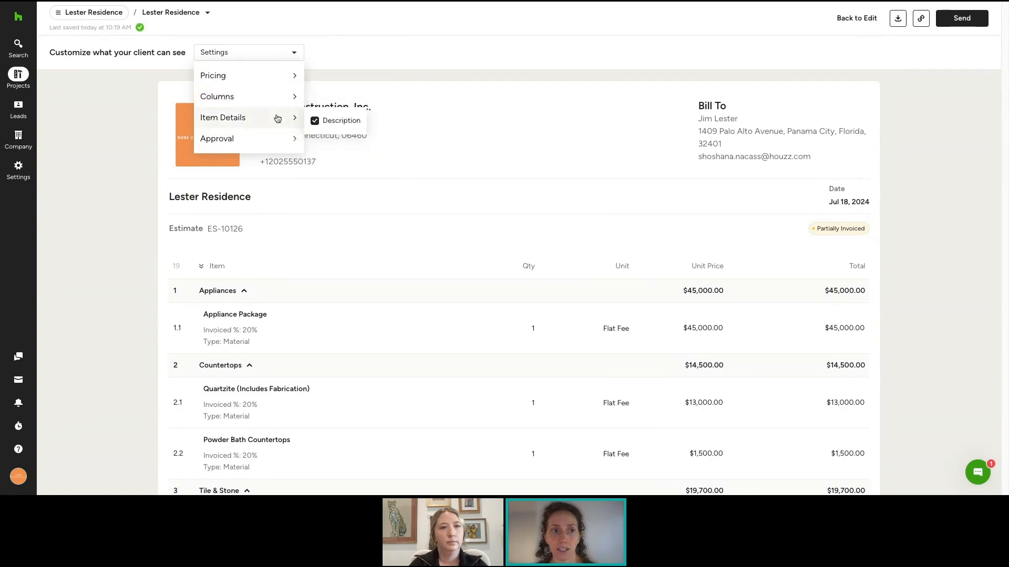
click(315, 122)
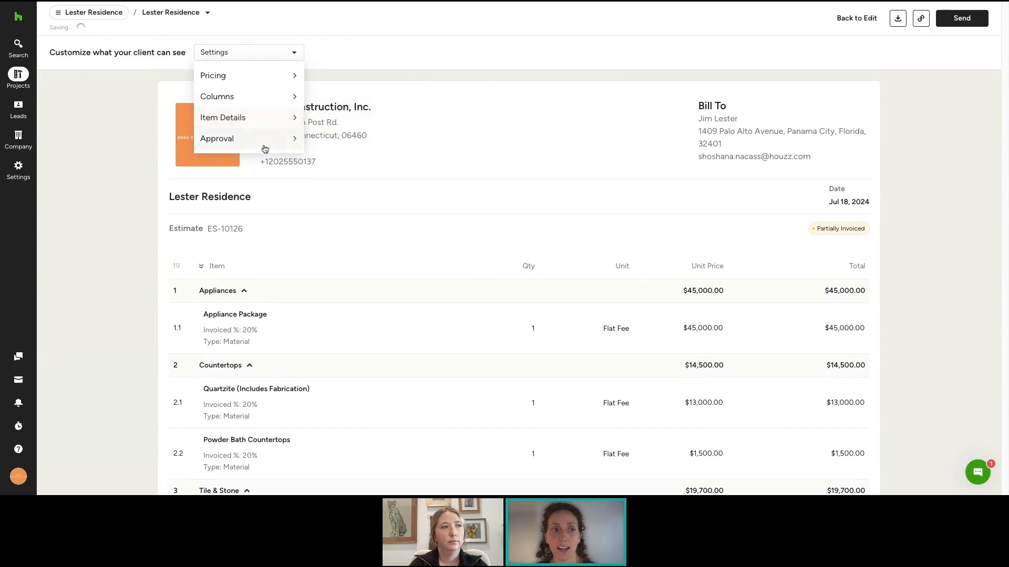
mouse_move(284, 139)
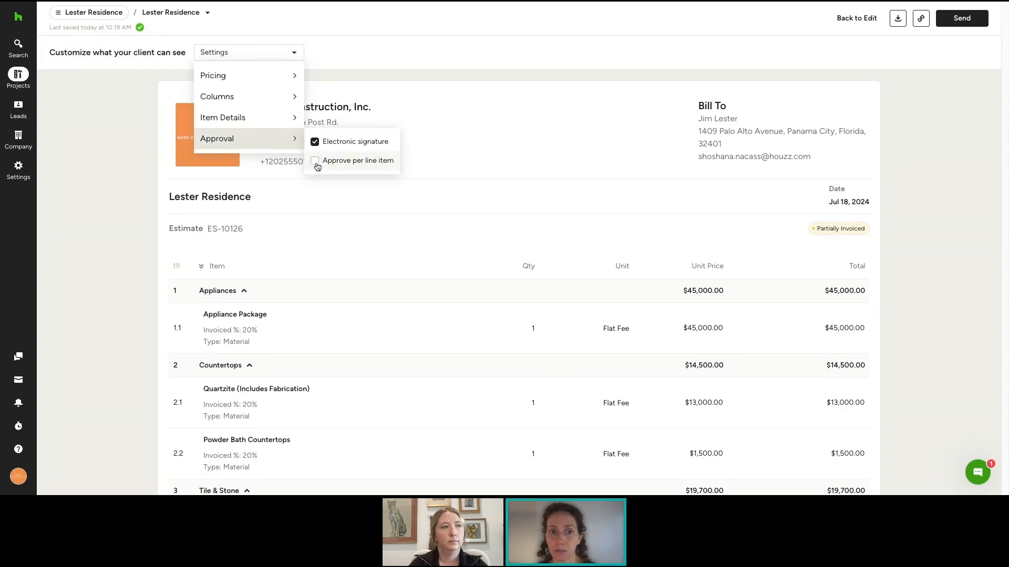
click(500, 175)
Review the client's view of the estimate, from the line items through payments and terms to the signature section
scroll(500, 175, down, 4)
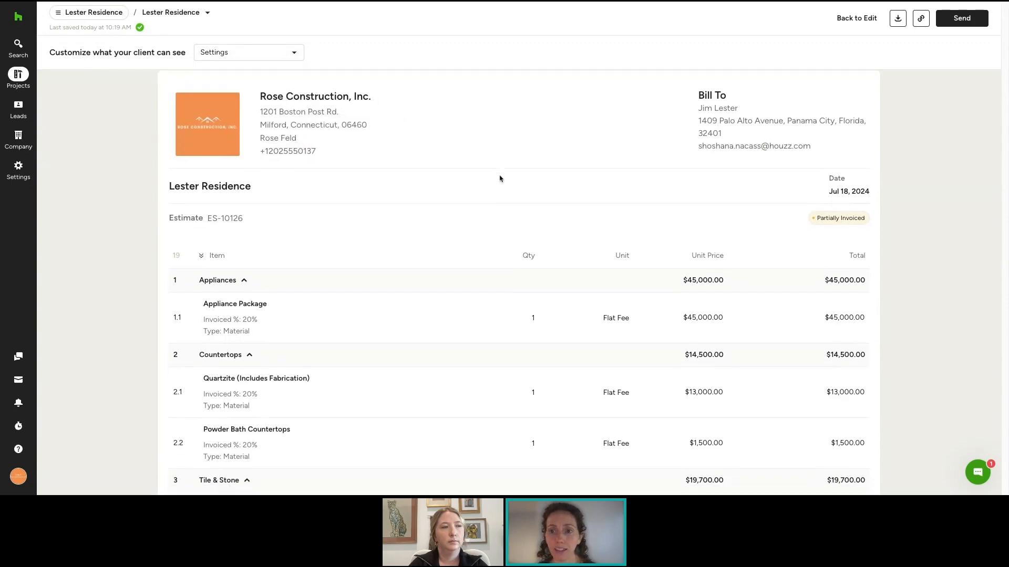
scroll(500, 191, down, 1)
scroll(495, 232, down, 5)
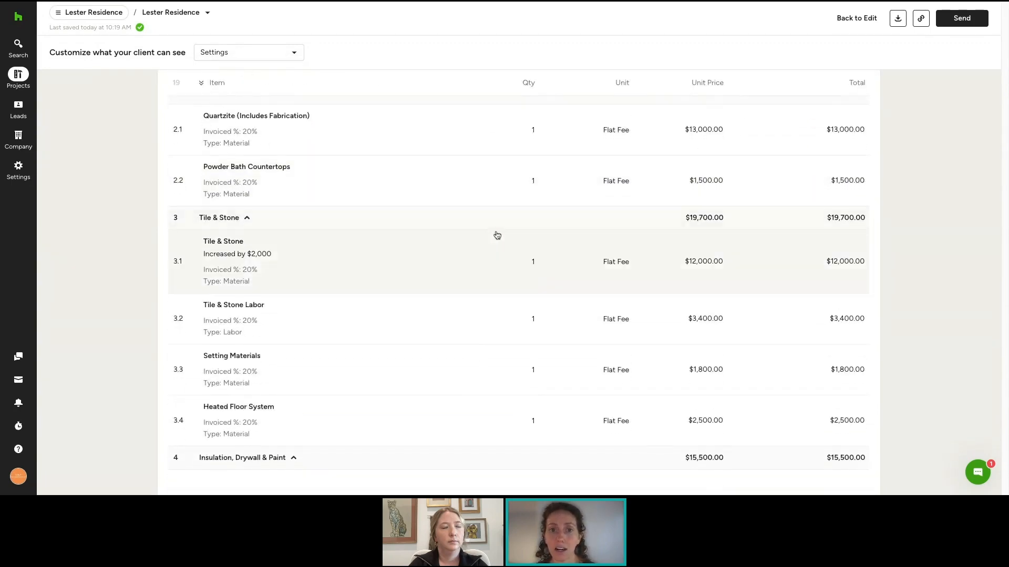
scroll(497, 234, down, 10)
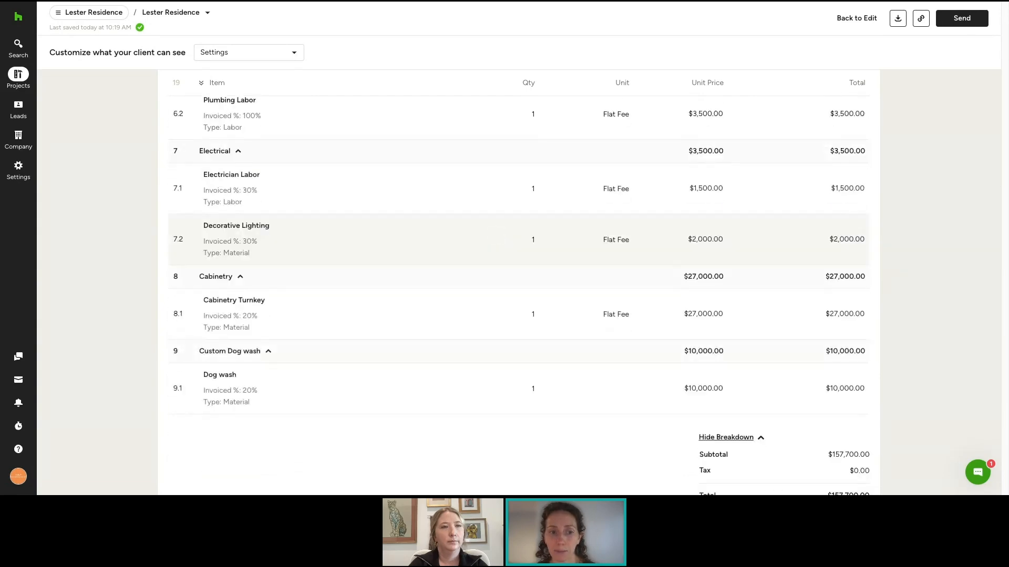
scroll(513, 203, down, 8)
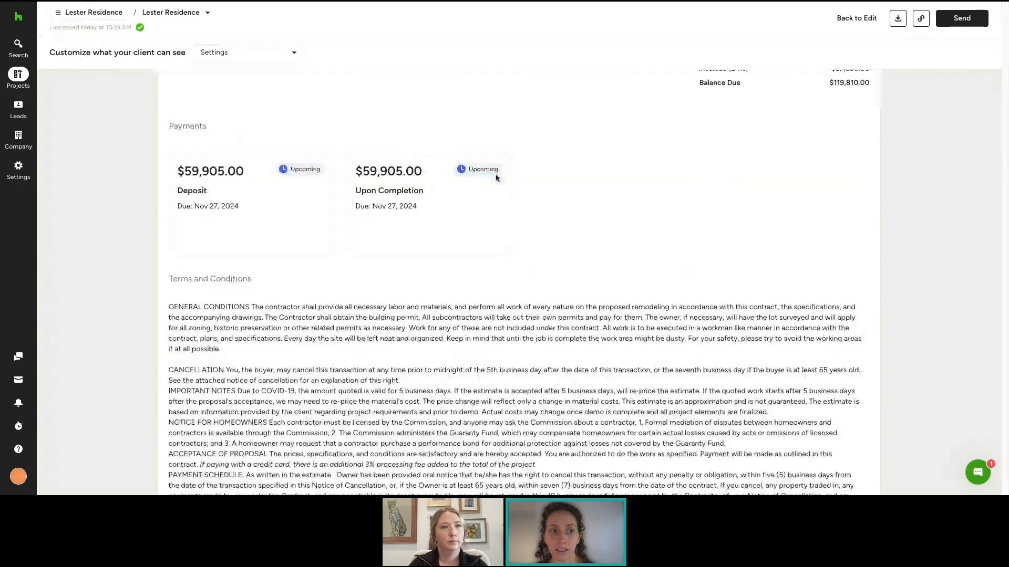
scroll(388, 344, down, 4)
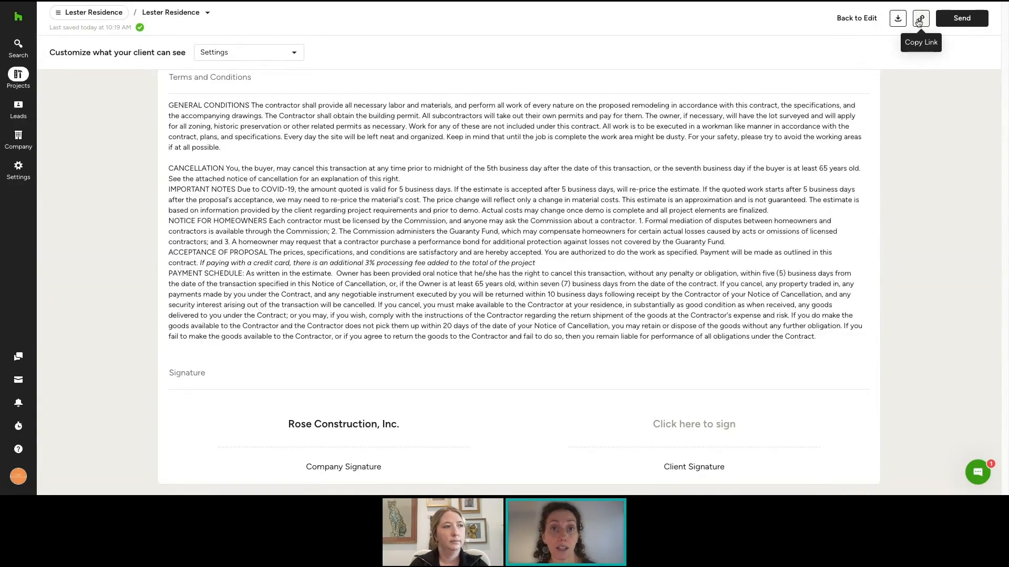
Check the available email templates and email the estimate to the client with the PDF attached
click(961, 19)
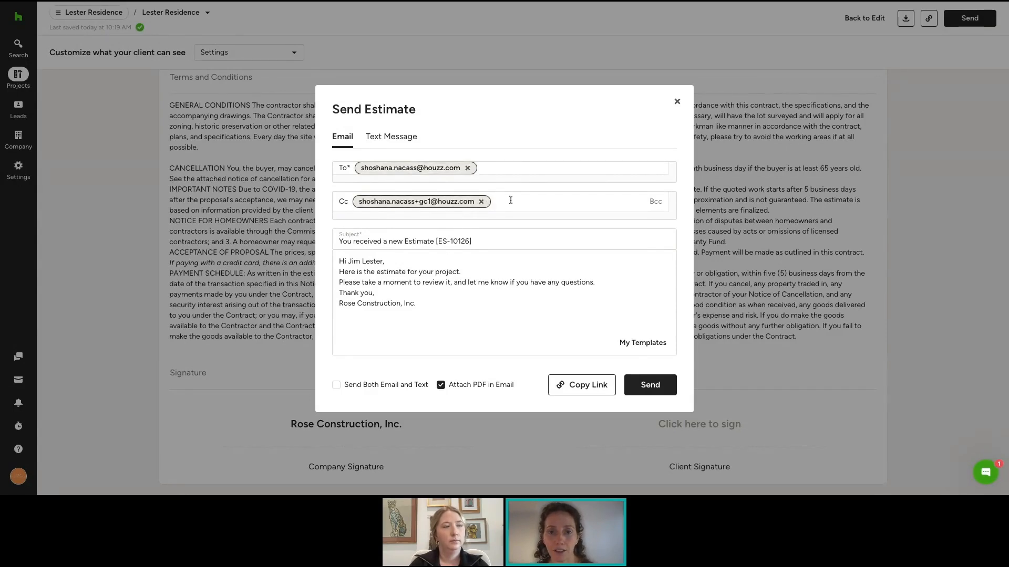
drag(426, 308, 363, 274)
click(358, 271)
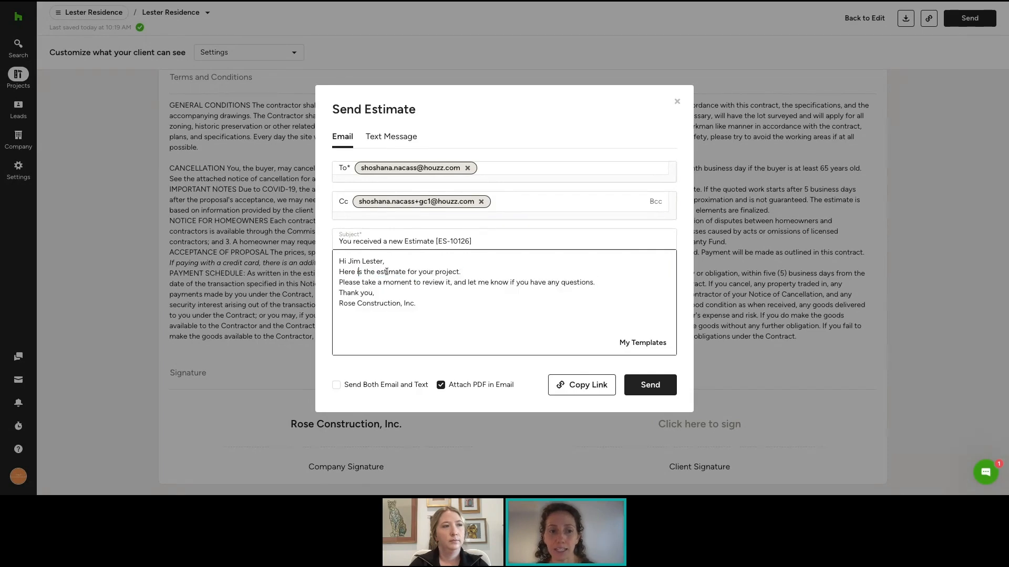
click(626, 344)
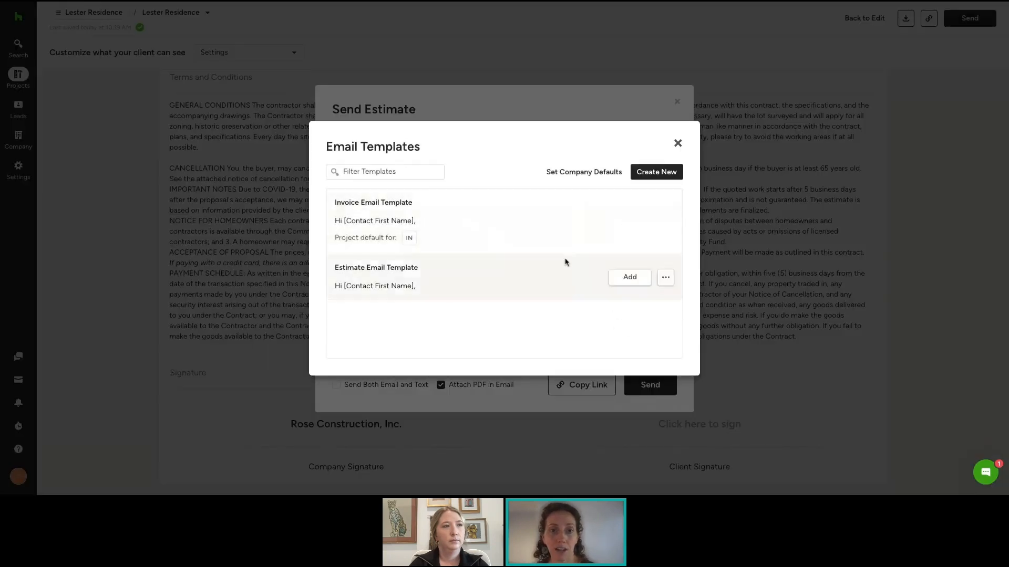
click(678, 143)
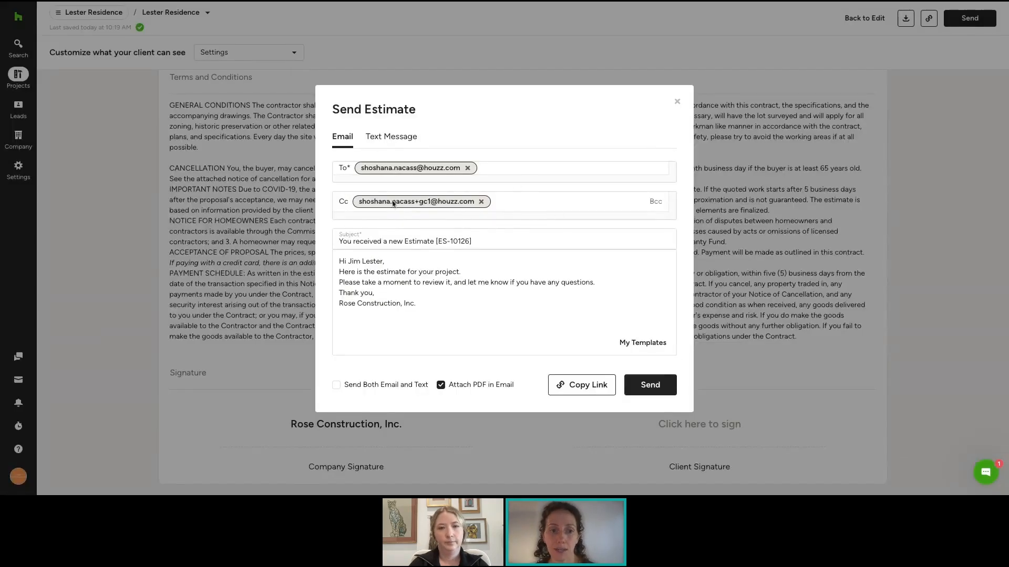
click(639, 388)
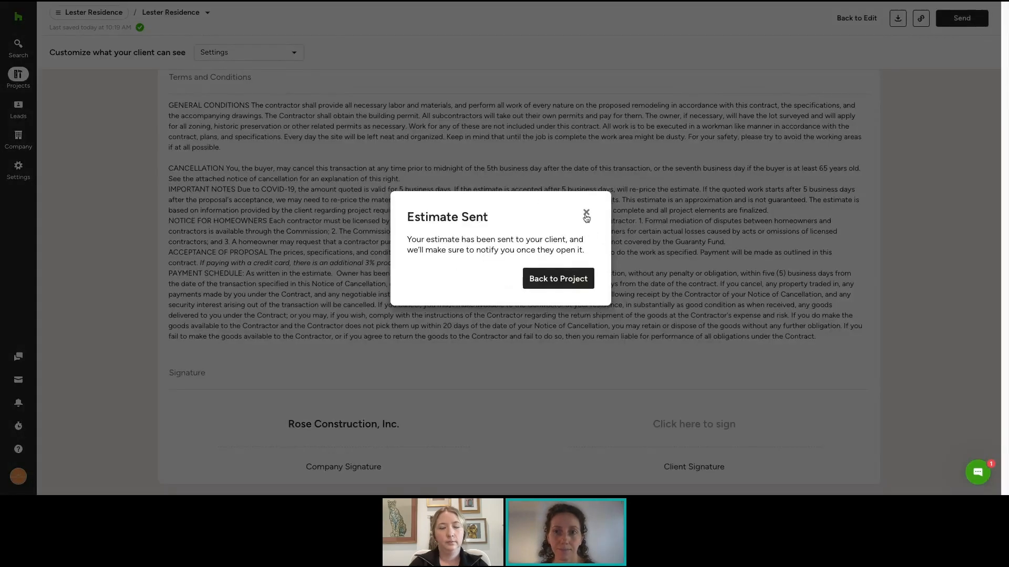
click(586, 213)
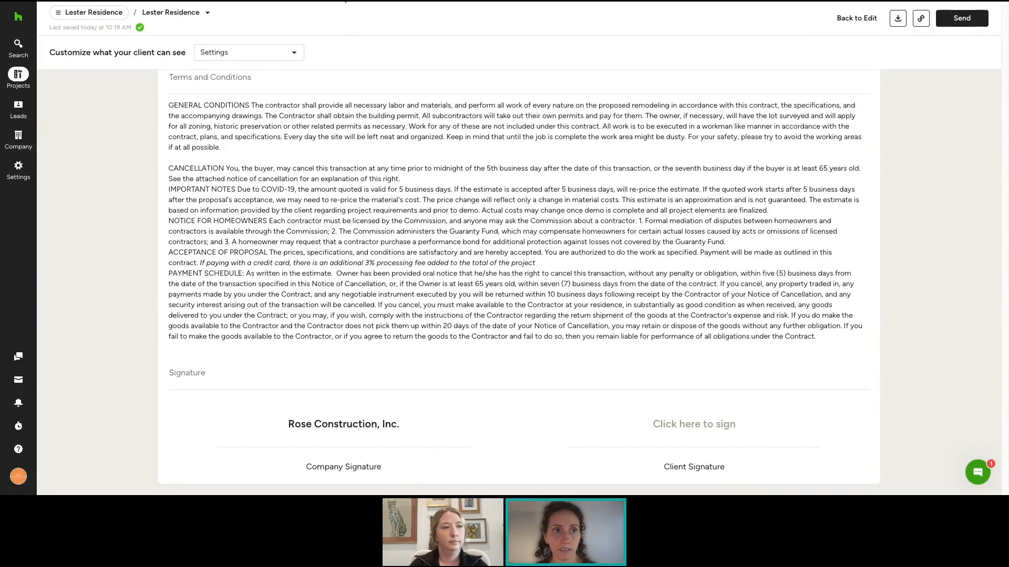
Switch to Gmail to examine the estimate email as the client receives it, and return to the Houzz Pro preview
click(345, 1)
scroll(617, 192, up, 2)
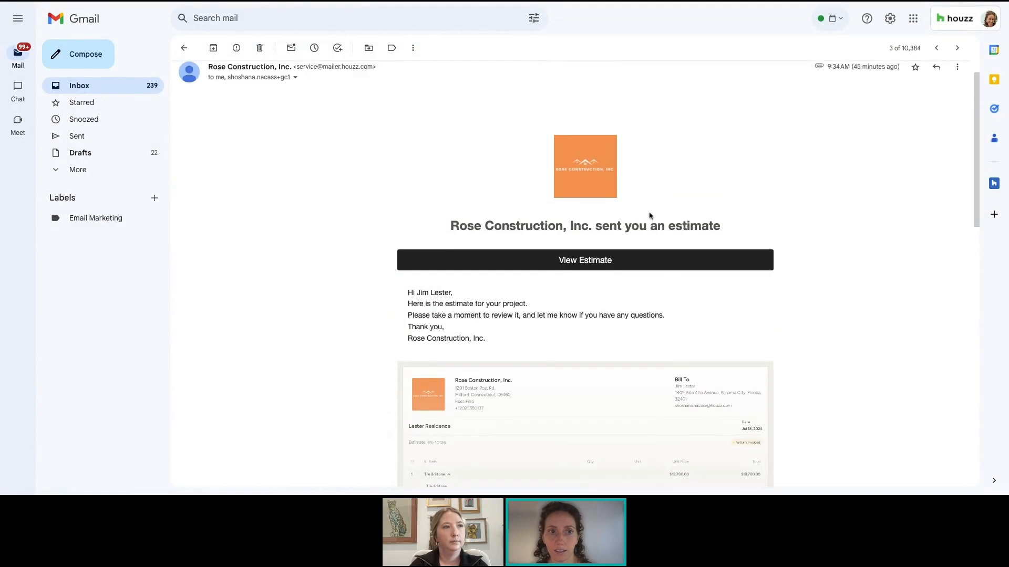
scroll(577, 217, down, 3)
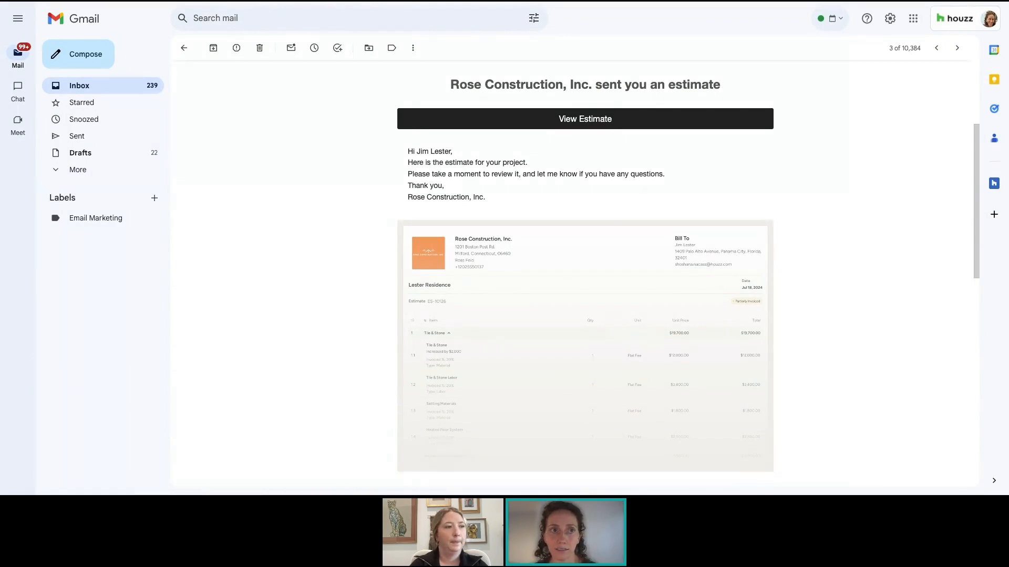
key(ctrl+Tab)
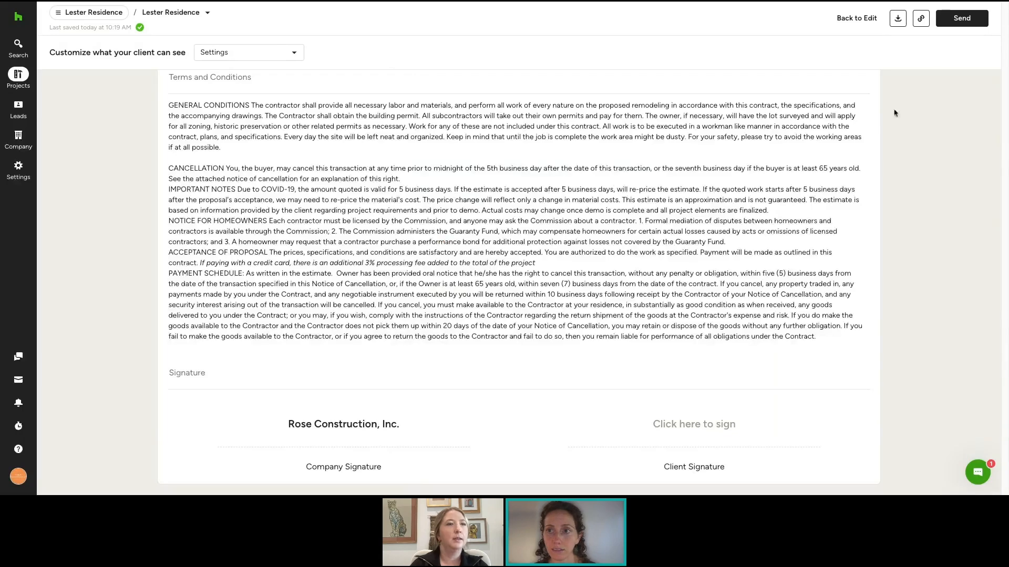
Return to editing the Lester Residence estimate and approve it on the client's behalf
click(847, 19)
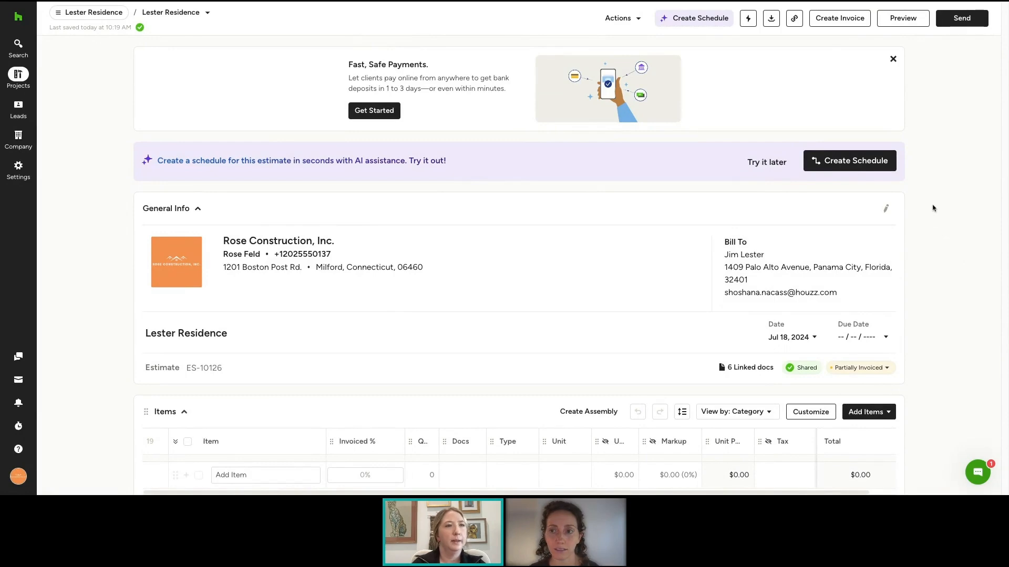
scroll(935, 221, down, 4)
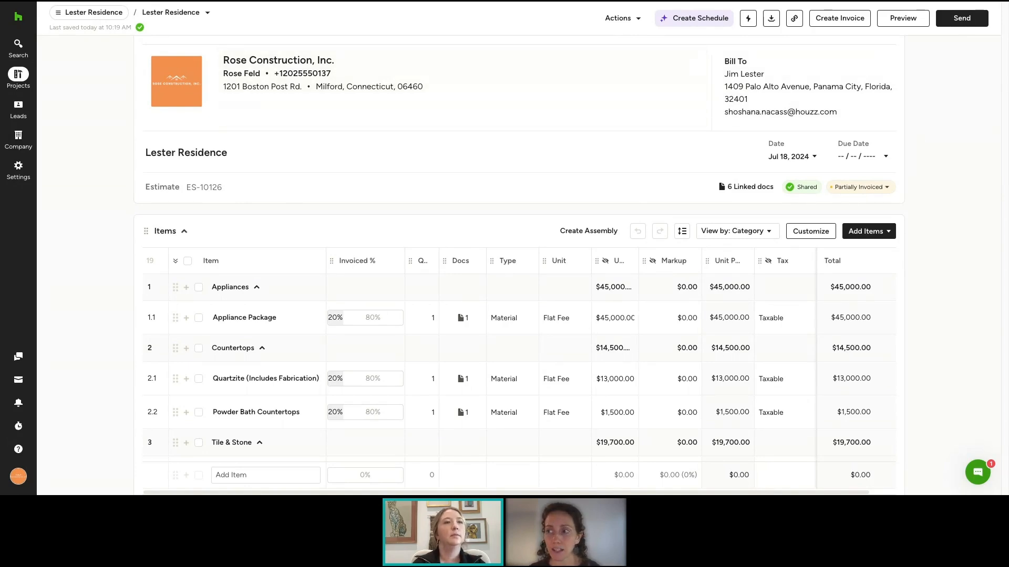
click(622, 21)
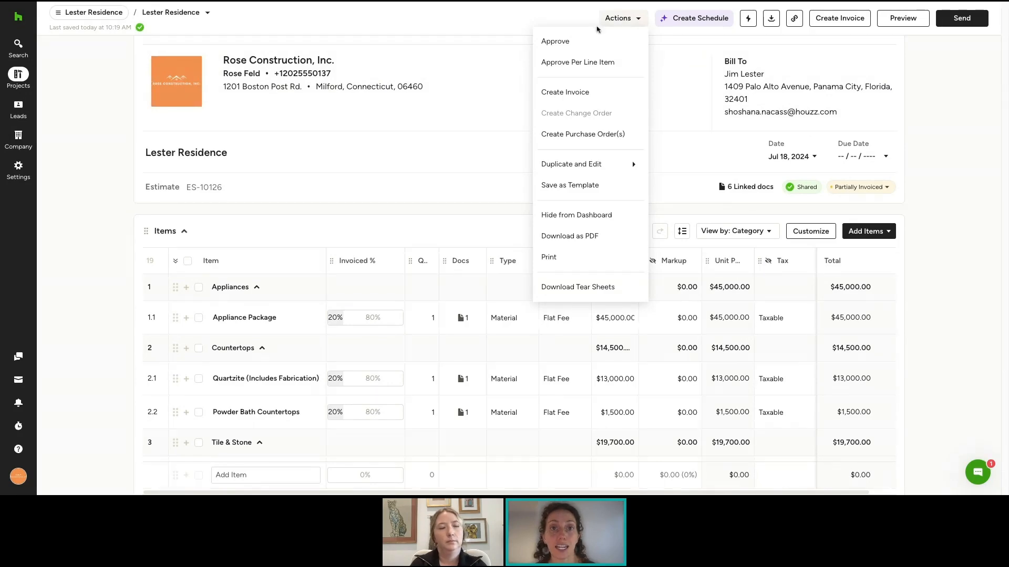
click(563, 47)
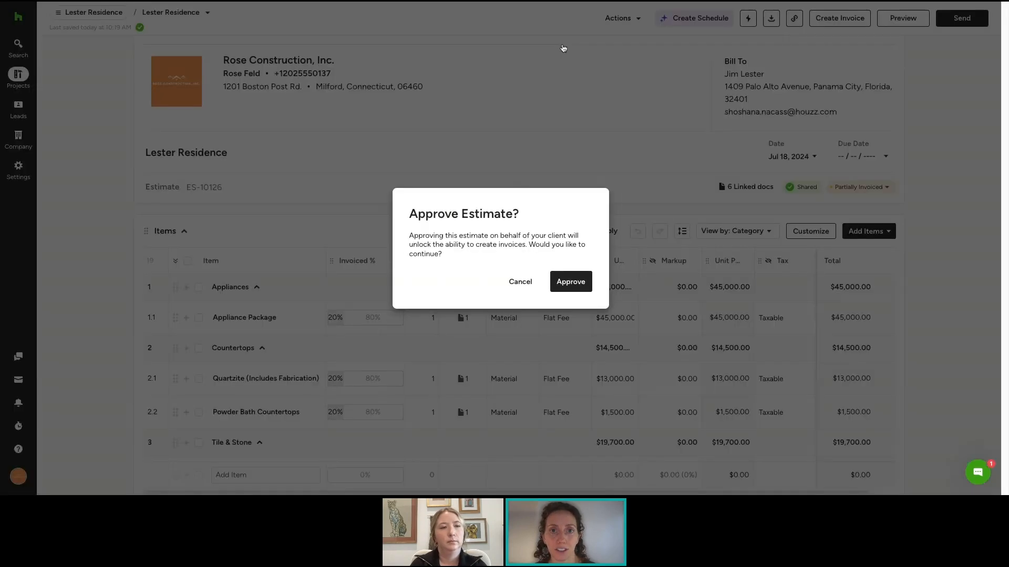
click(569, 291)
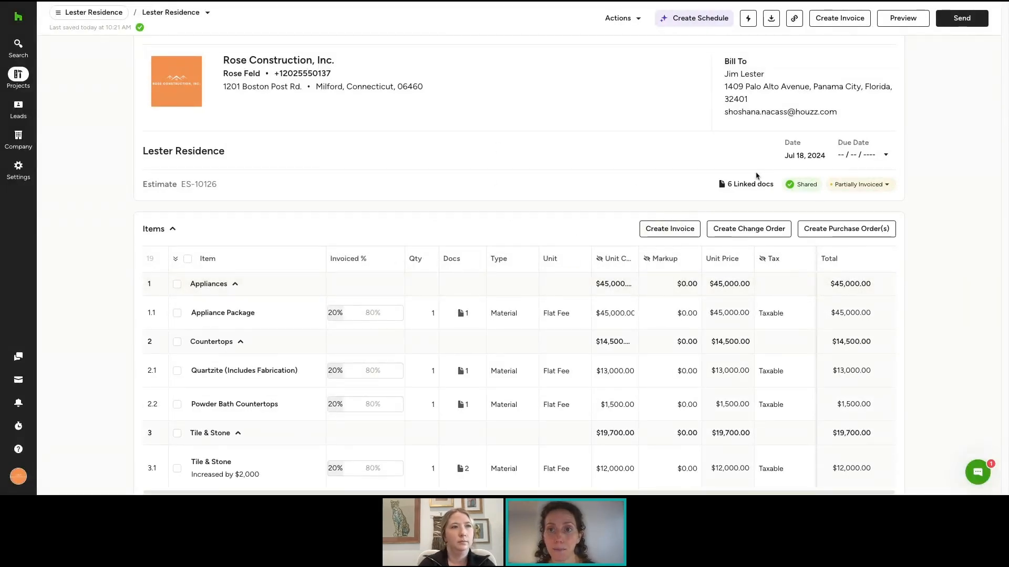
Examine the estimate's activity history, including the latest reopening and invoice conversion entries
mouse_move(807, 187)
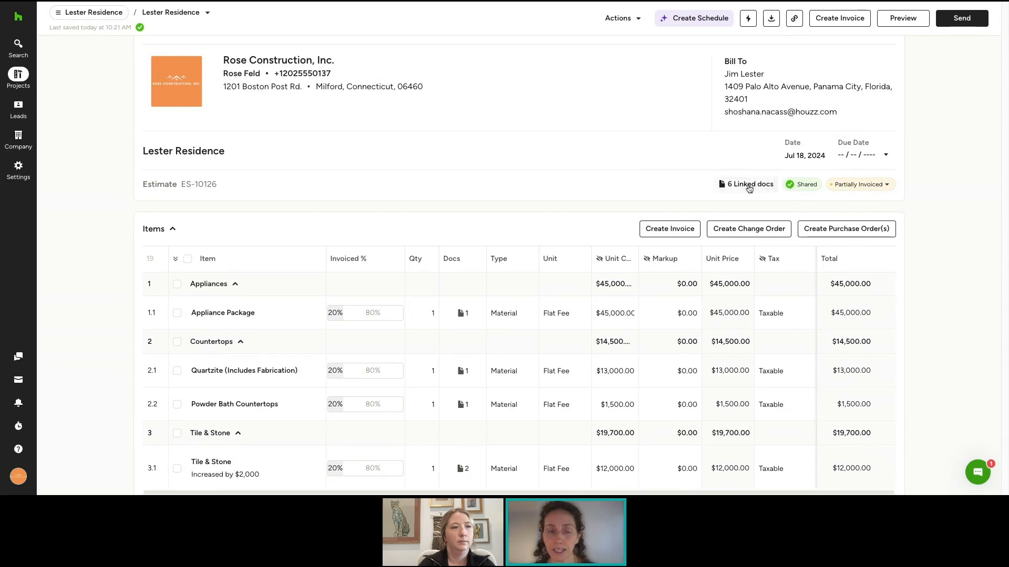
scroll(977, 274, down, 15)
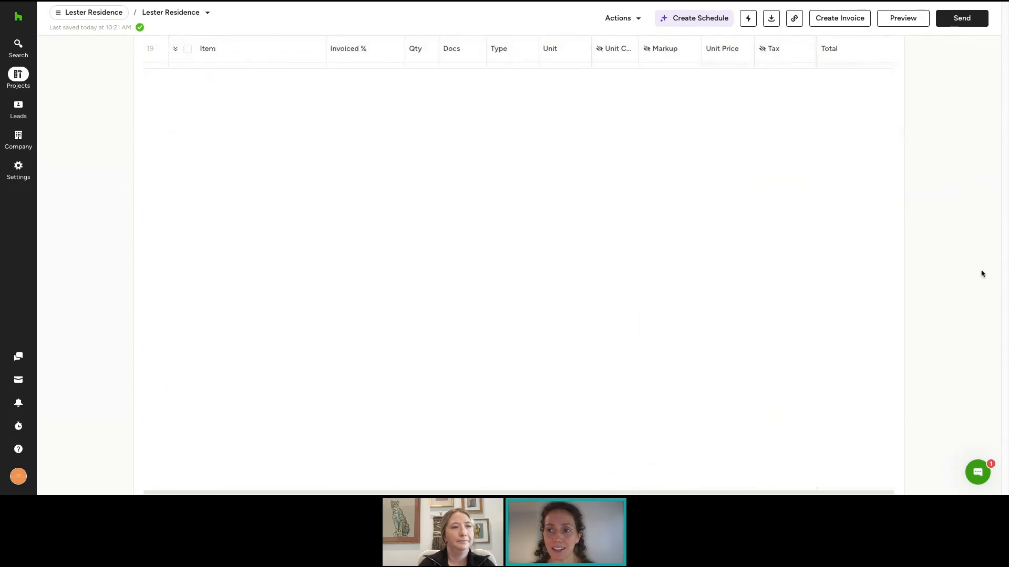
scroll(963, 309, down, 10)
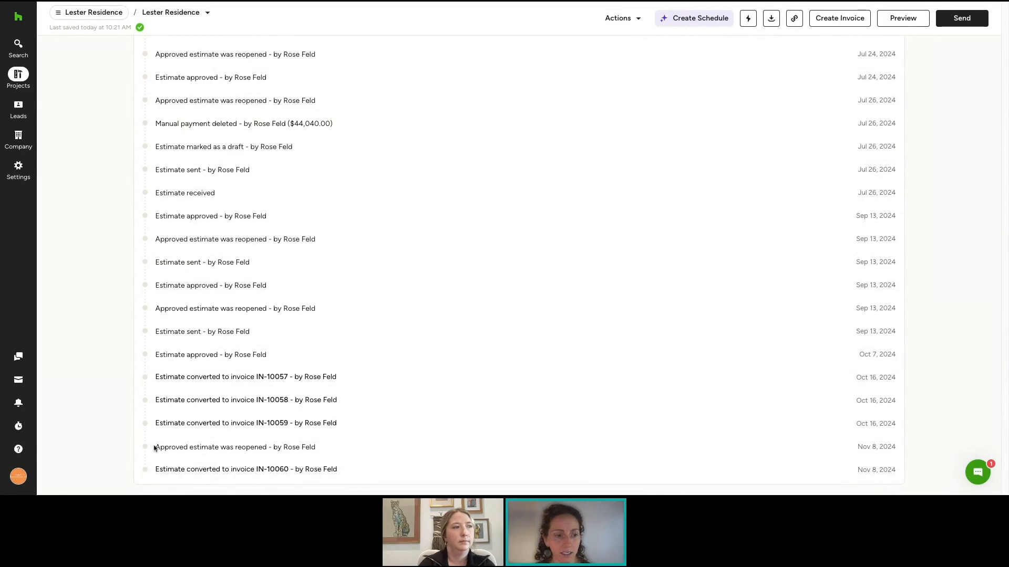
drag(153, 450, 400, 452)
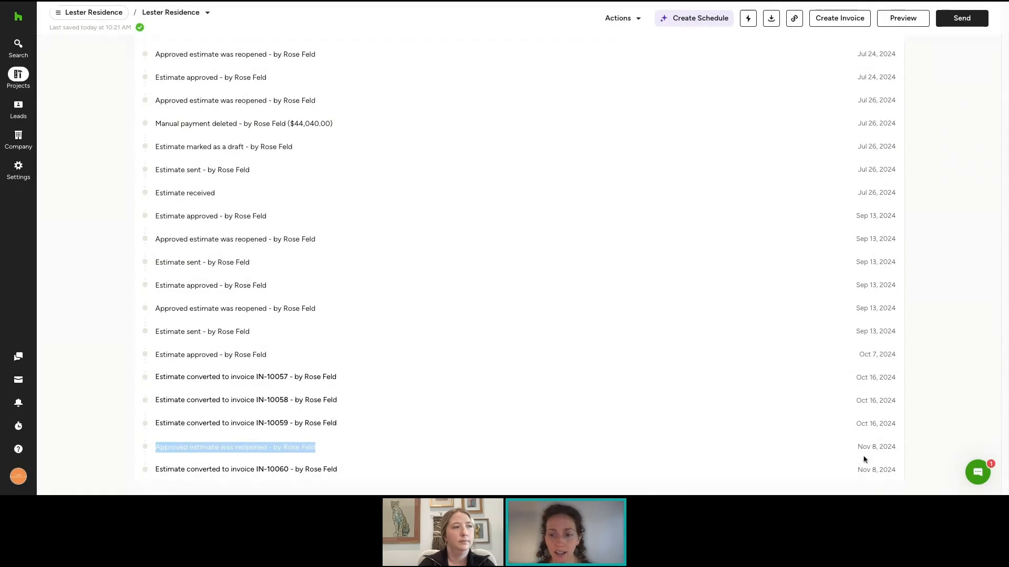
click(875, 472)
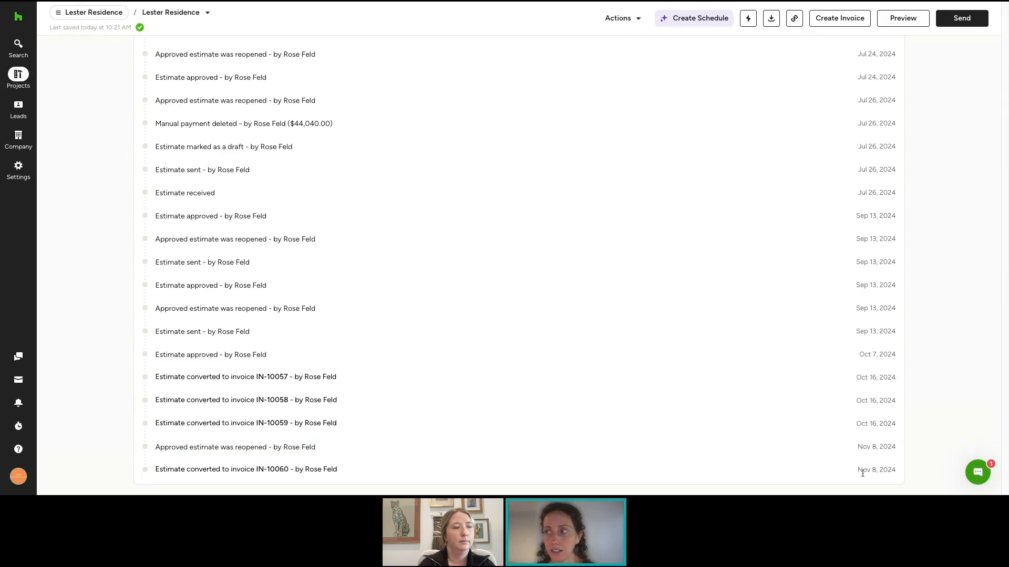
scroll(902, 160, up, 1)
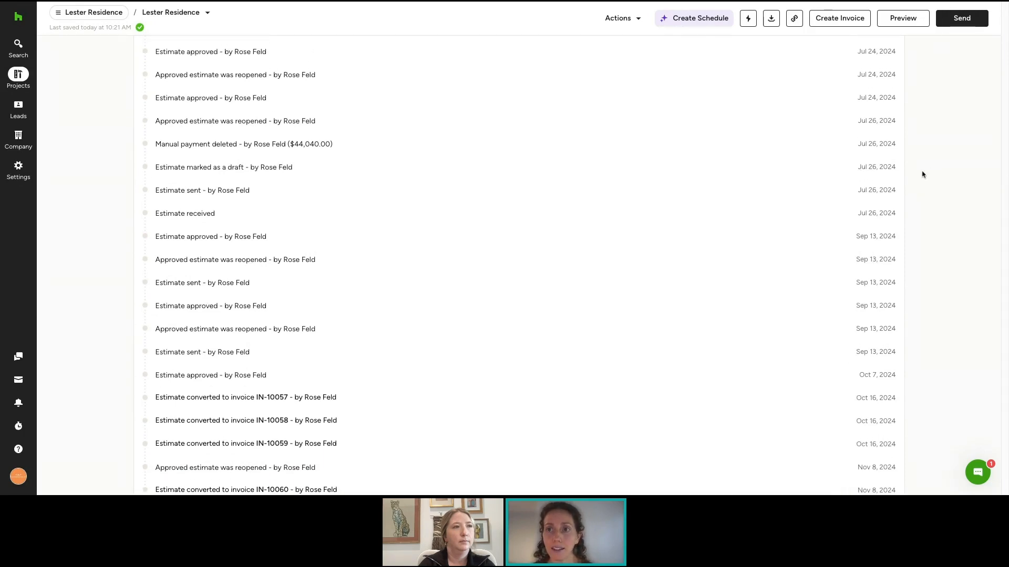
scroll(919, 176, up, 5)
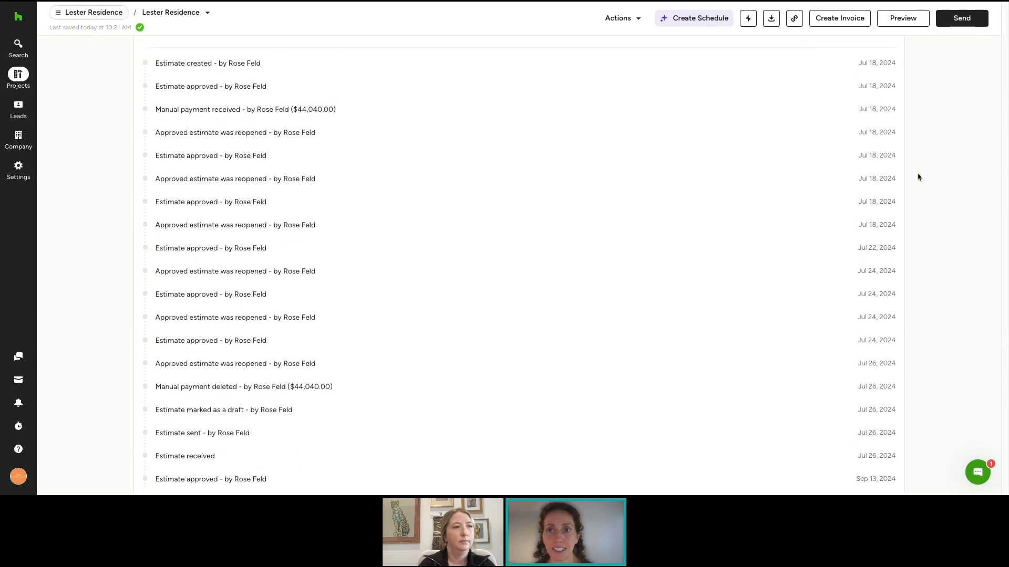
Create an invoice from the Lester Residence estimate by percentage, for 20% of the total
click(826, 21)
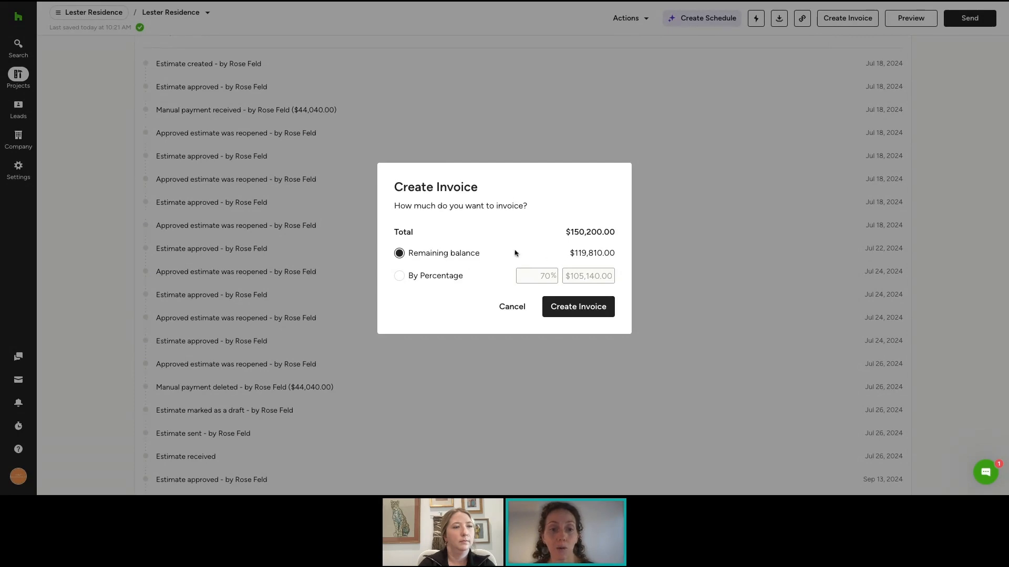
click(399, 276)
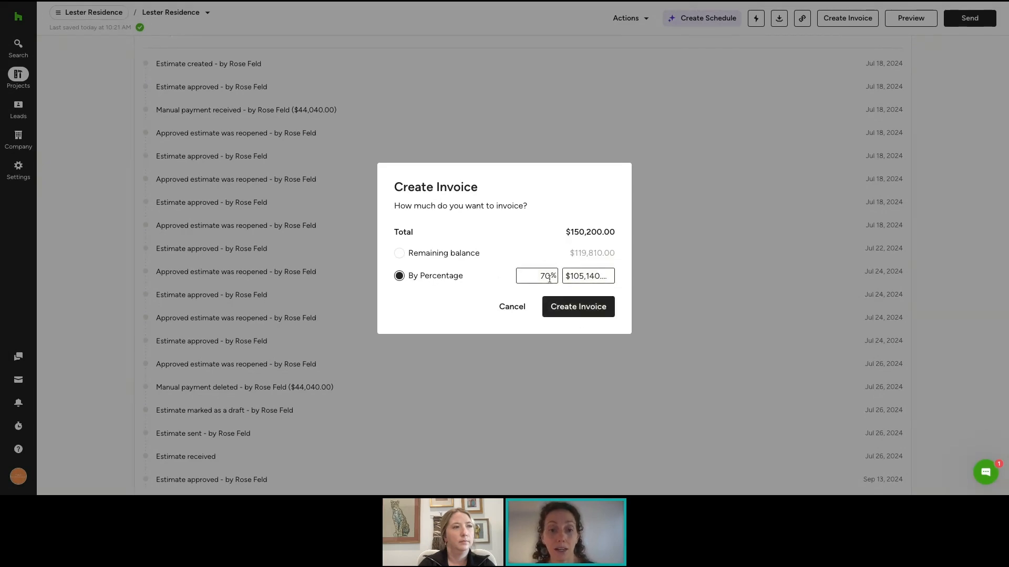
text(2)
click(562, 308)
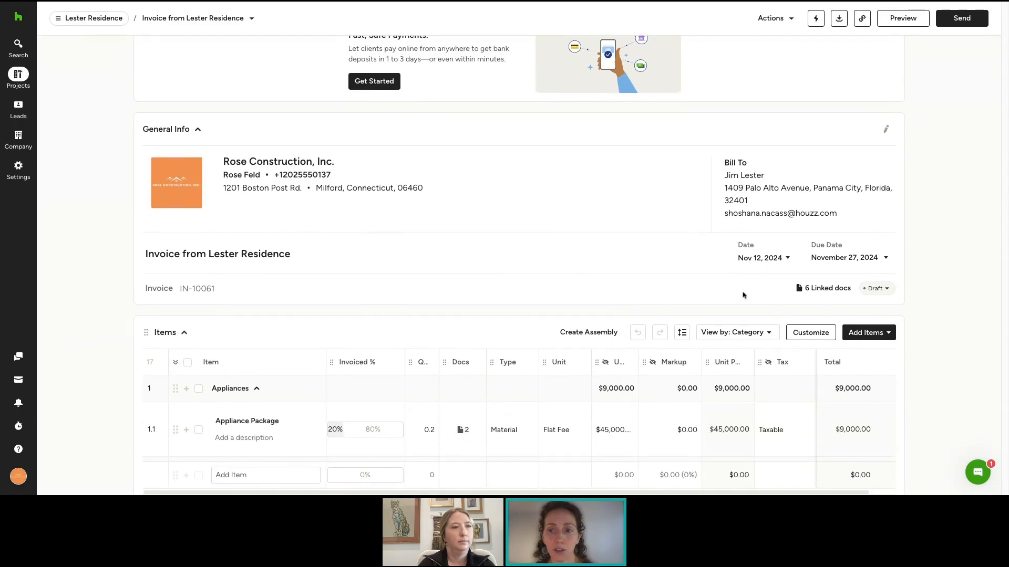
Check the list of documents linked to the new invoice
click(814, 294)
scroll(846, 394, down, 2)
scroll(848, 397, down, 1)
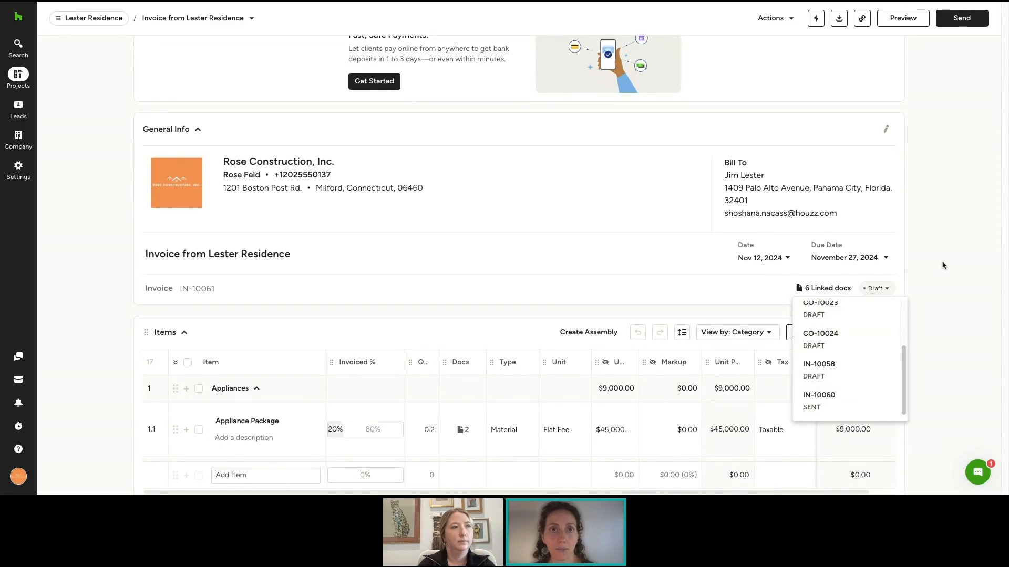
click(944, 265)
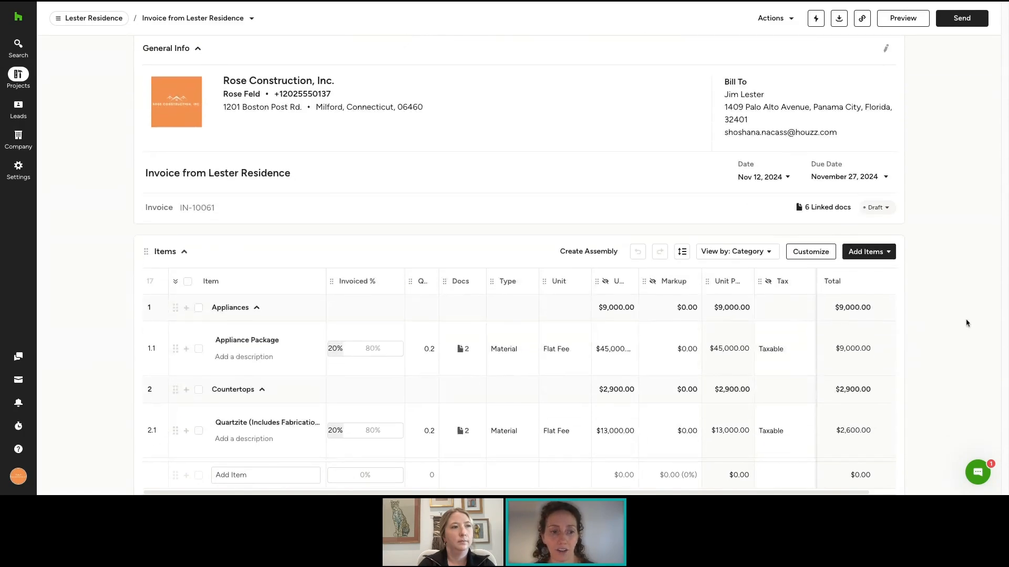
Examine the invoice's line items with their invoiced percentages, and its payment schedule
scroll(966, 327, down, 3)
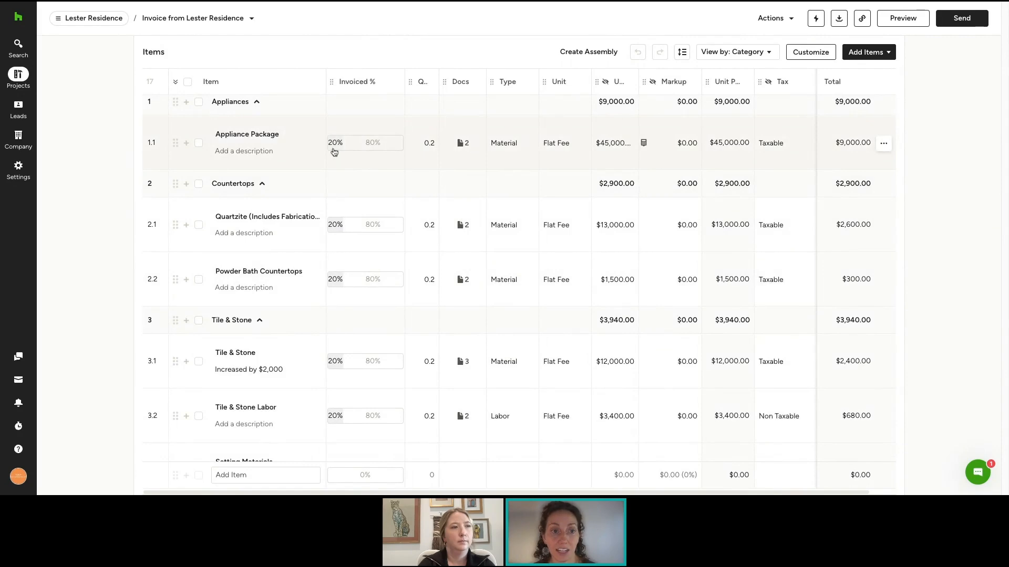
scroll(581, 236, down, 8)
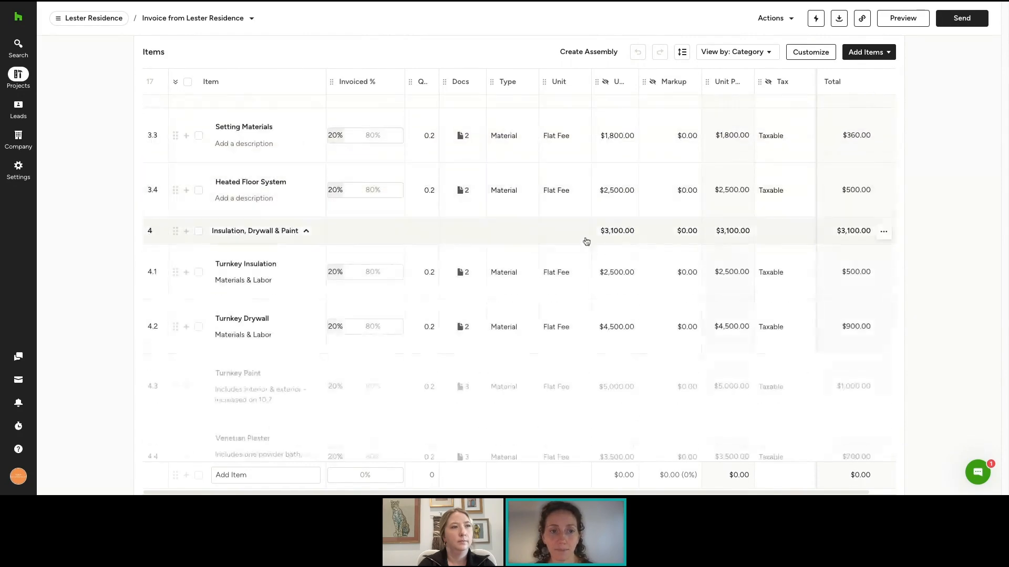
scroll(956, 312, down, 15)
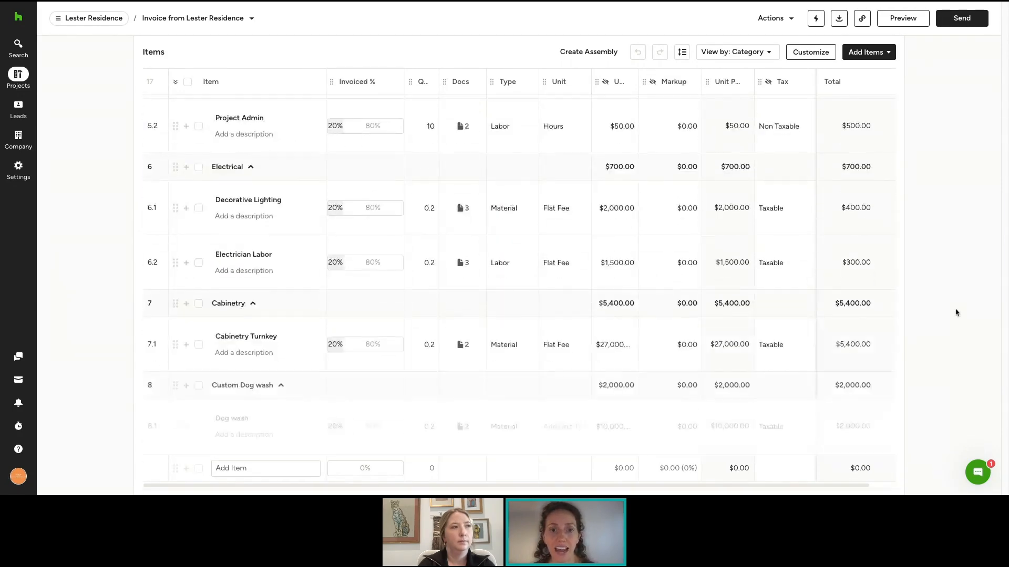
scroll(948, 309, down, 3)
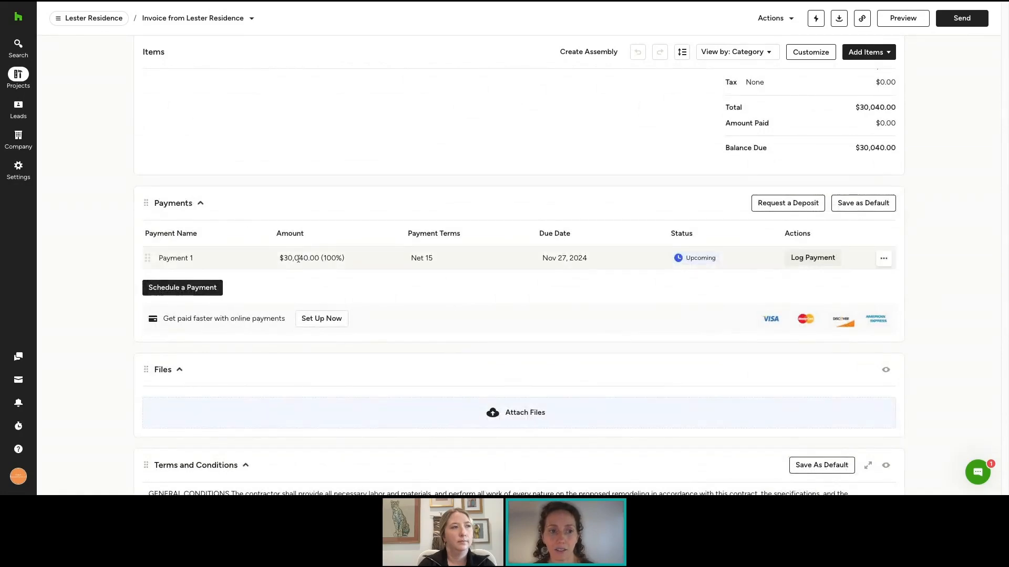
scroll(509, 351, down, 1)
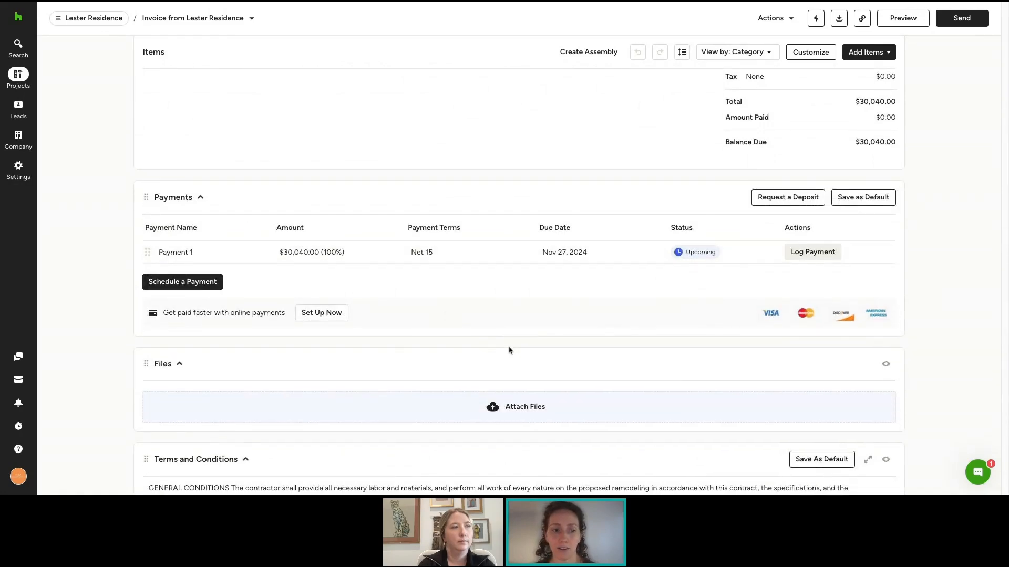
Read through the invoice's terms and scope of work down to the source estimate in its activity stream, and return to the general info
scroll(509, 350, down, 7)
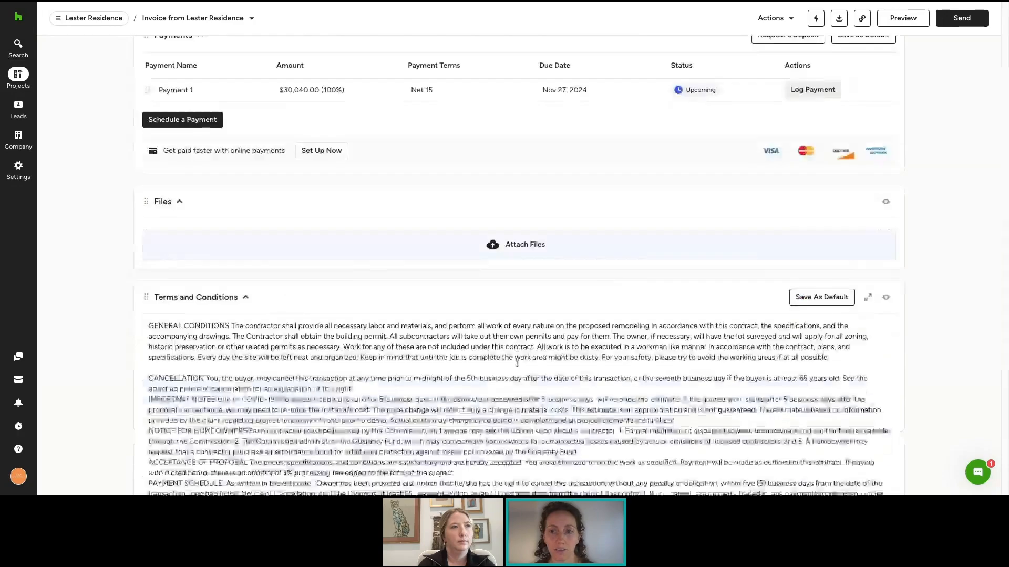
scroll(946, 381, down, 1)
scroll(946, 382, down, 2)
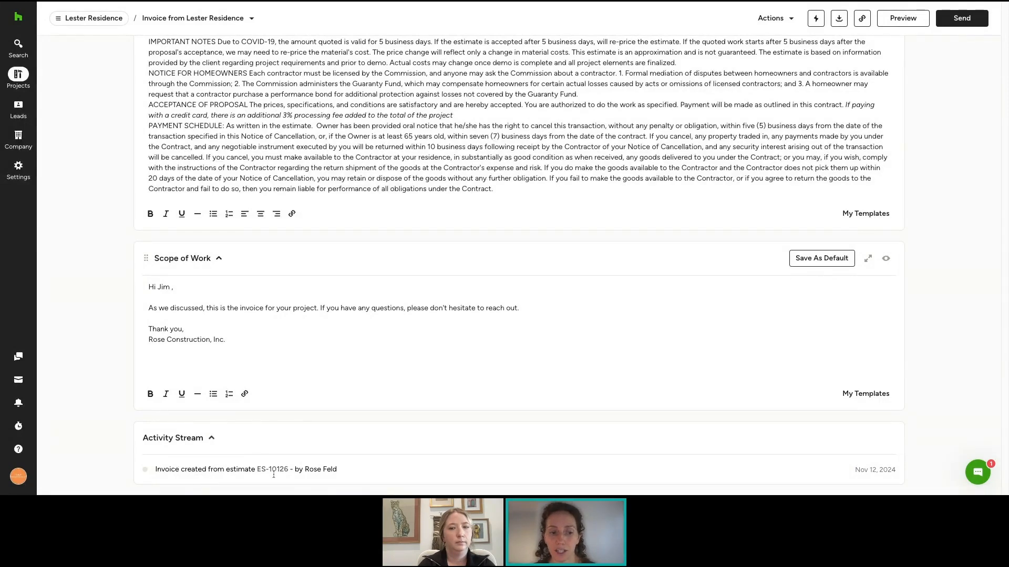
drag(289, 470, 223, 472)
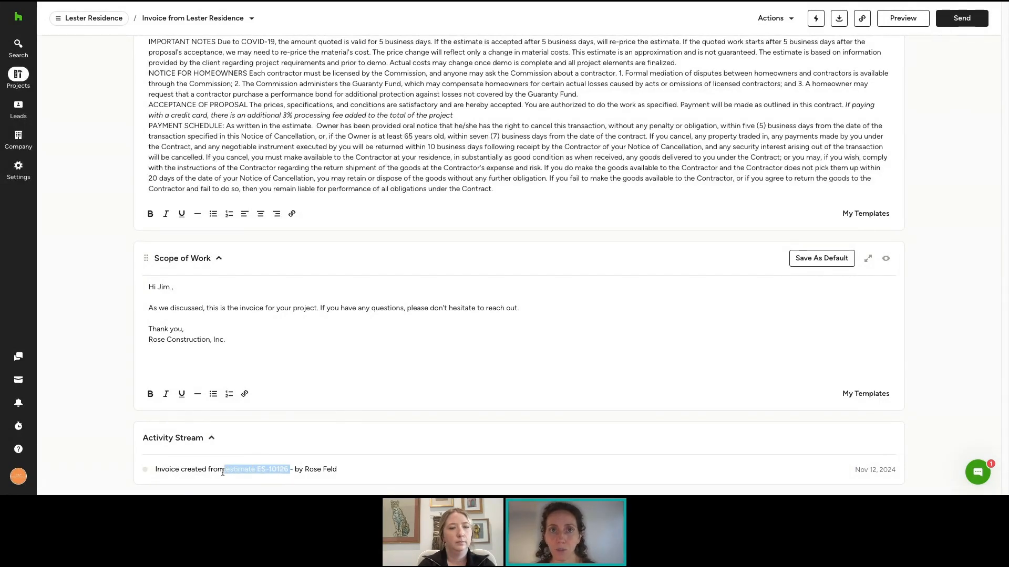
click(848, 470)
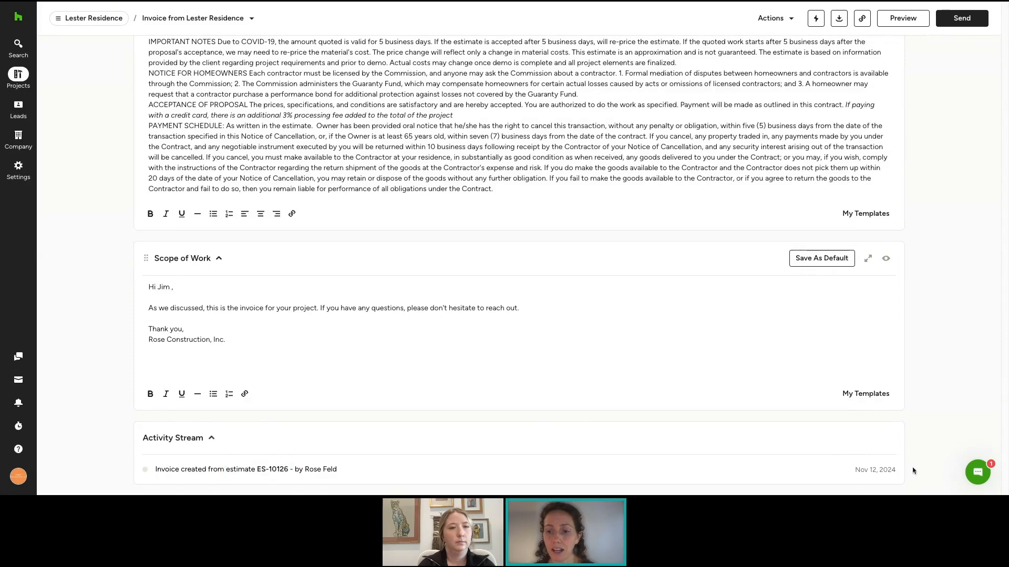
scroll(924, 298, up, 15)
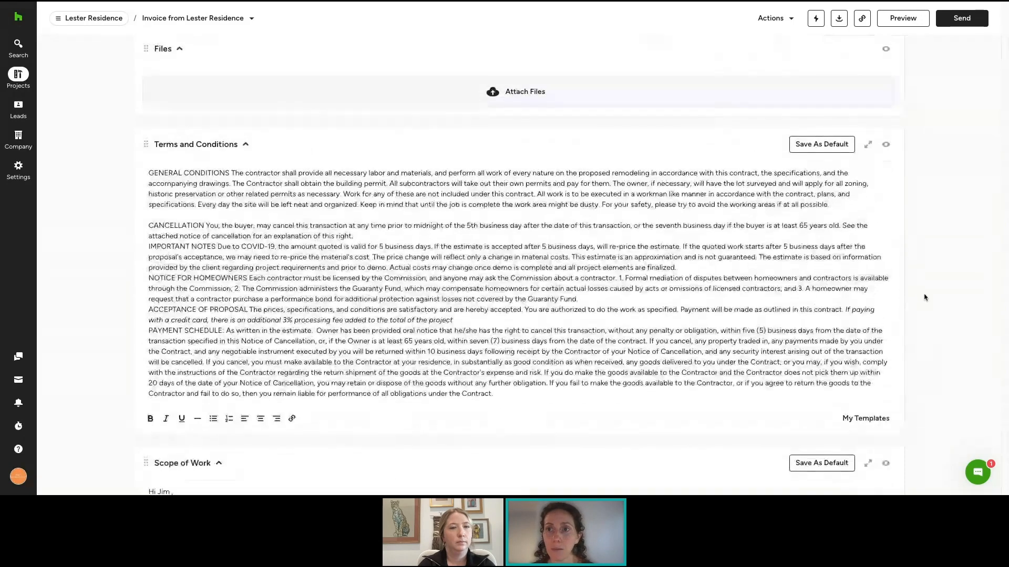
scroll(520, 262, up, 10)
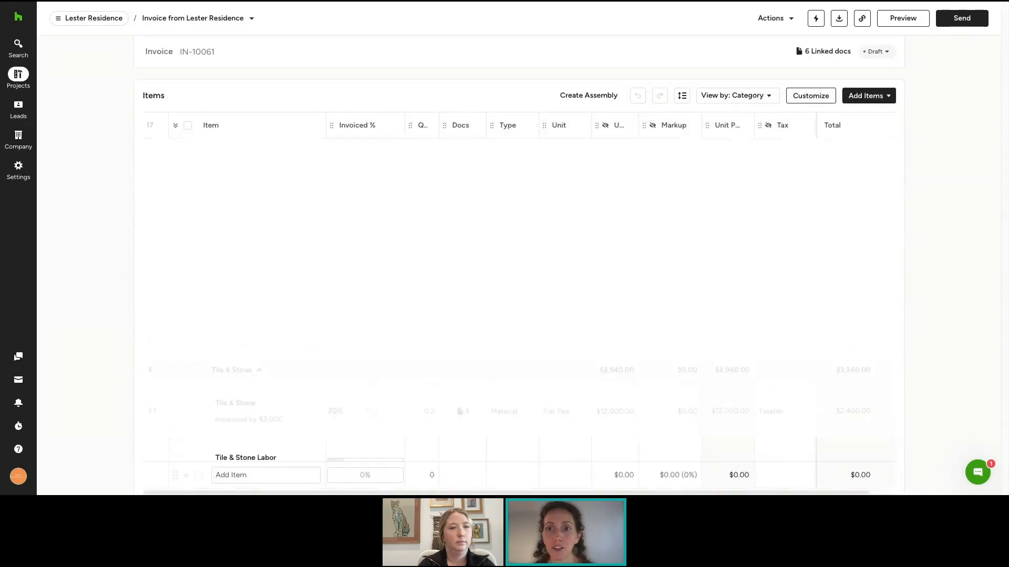
scroll(521, 263, up, 2)
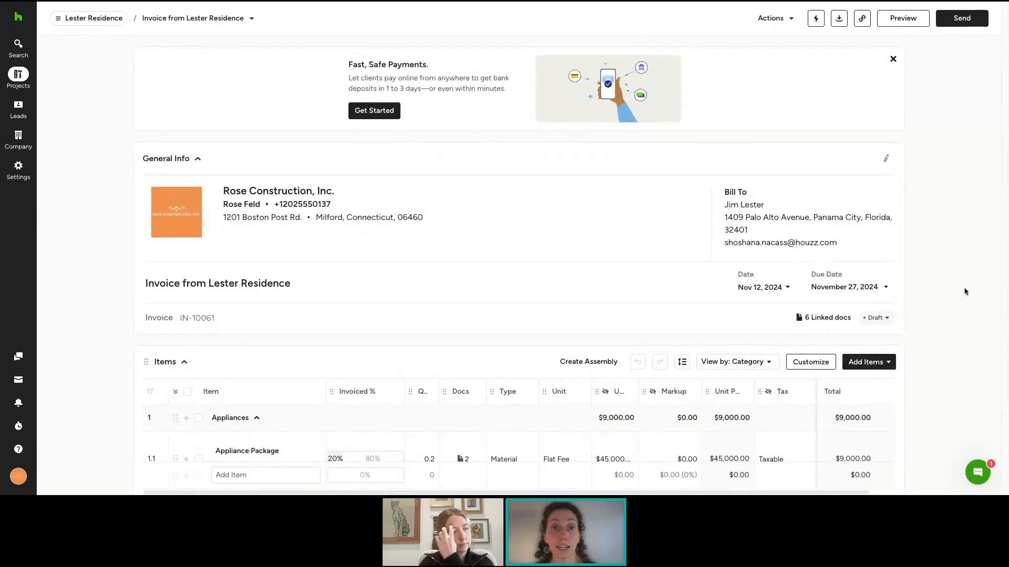
Reassign the invoice's document owner to the other listed team member and save the general details
click(887, 162)
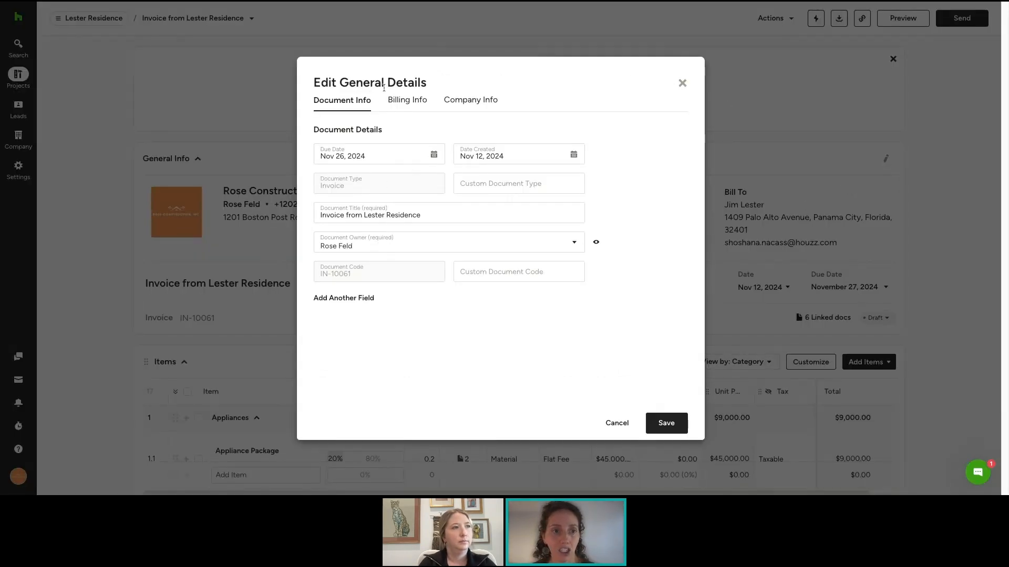
click(389, 244)
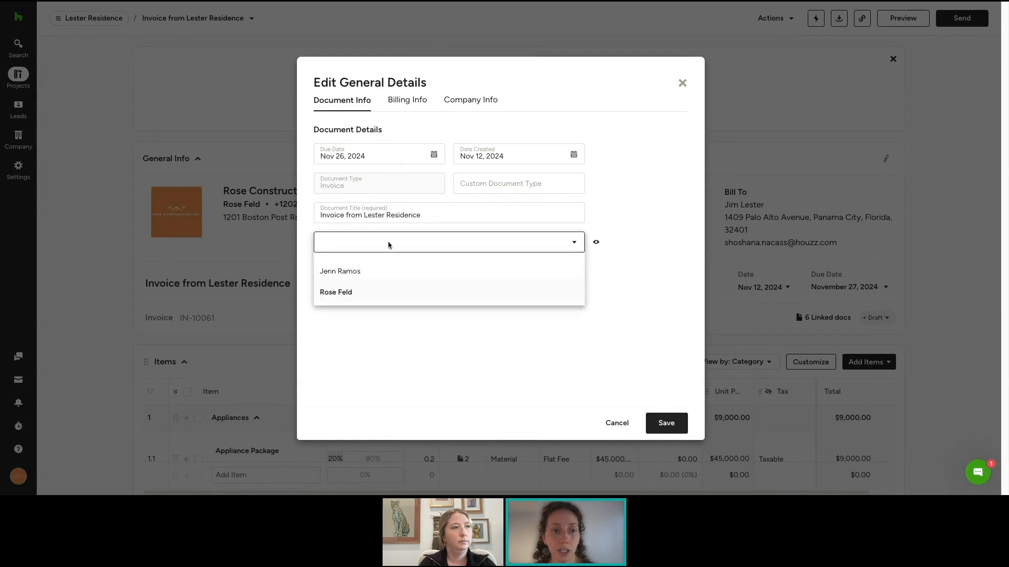
click(364, 273)
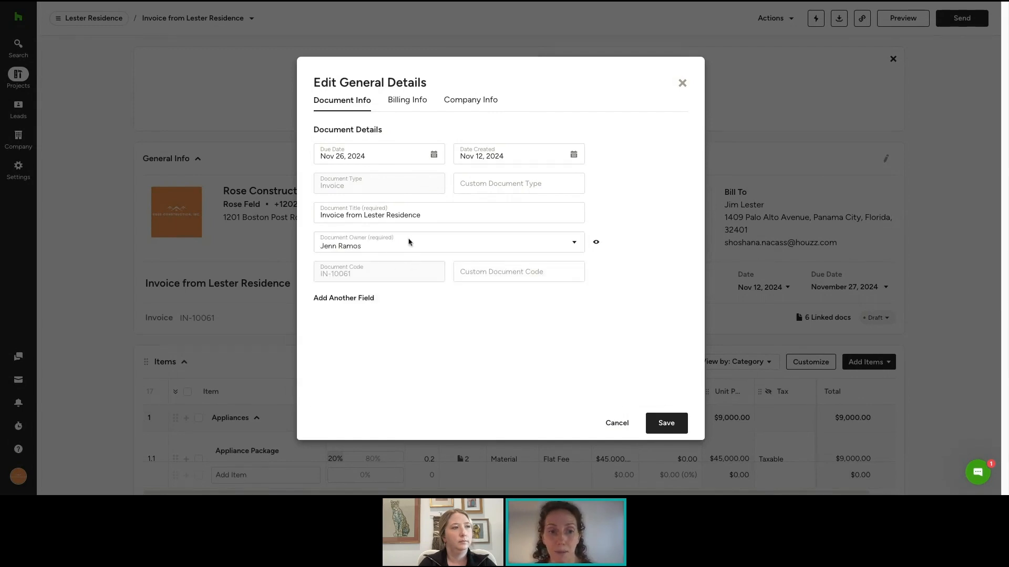
click(665, 422)
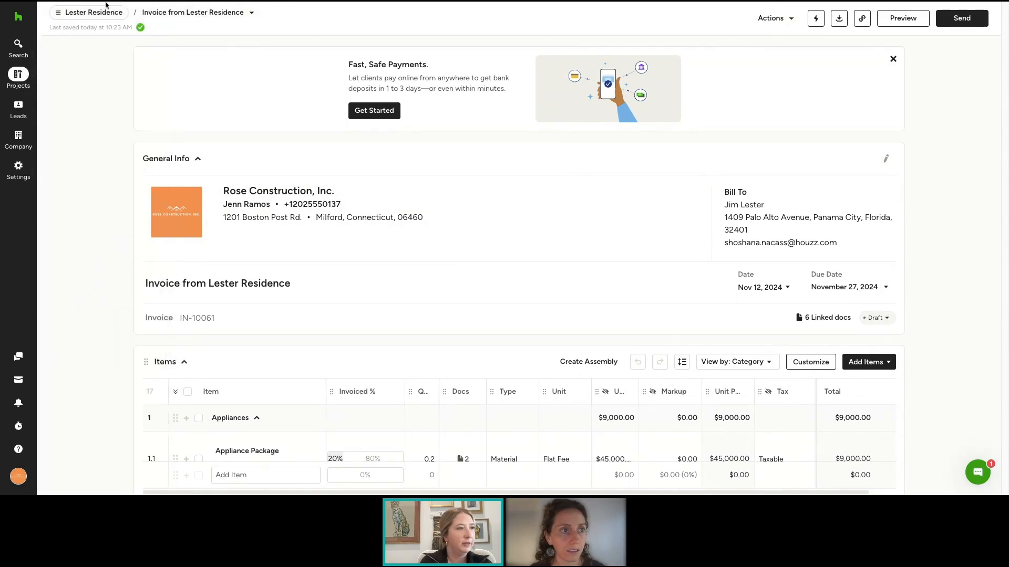
Open the Leicester Residence Kitchen Remodel Estimate from the project's estimates
mouse_move(112, 16)
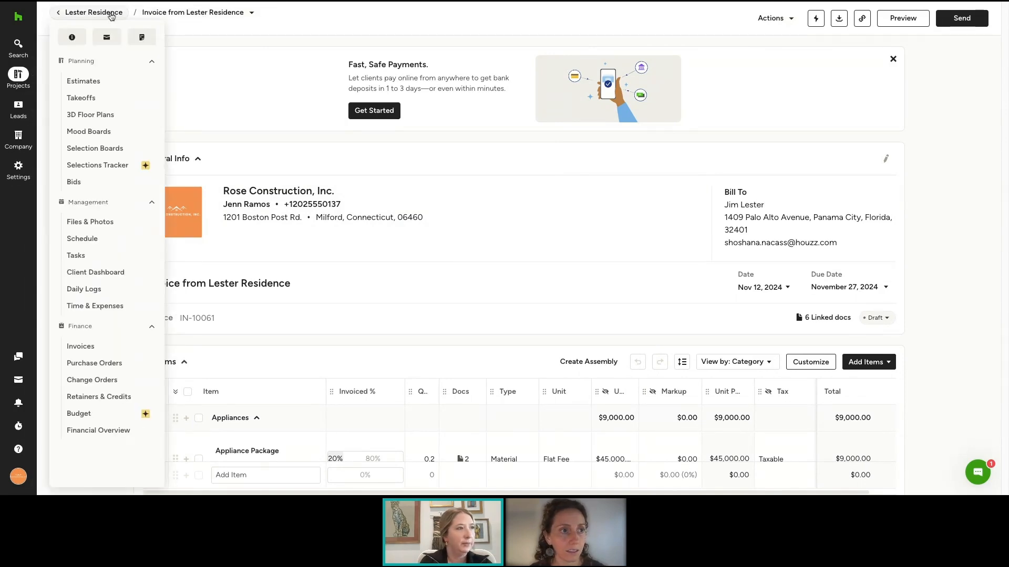
click(92, 82)
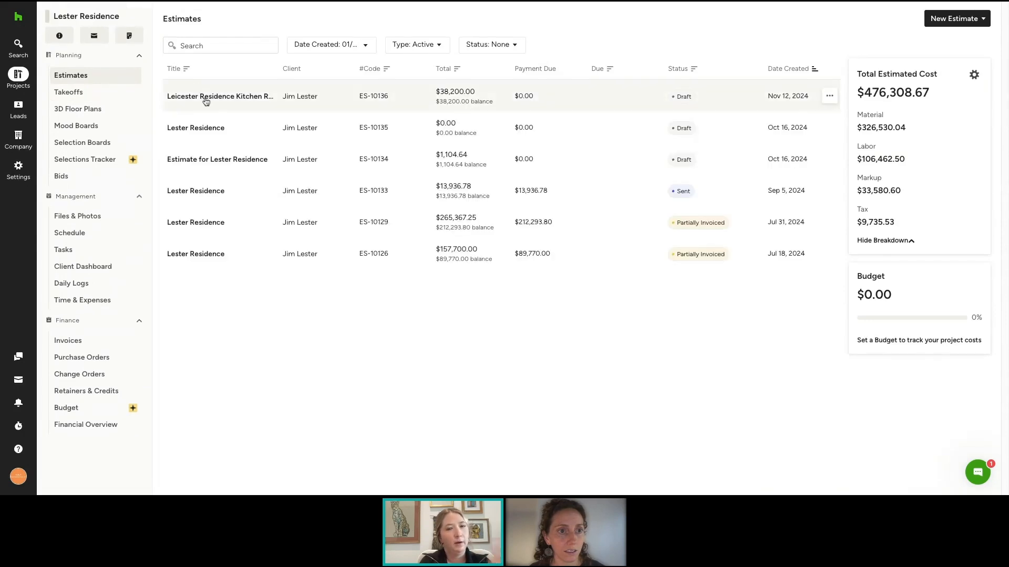
click(239, 101)
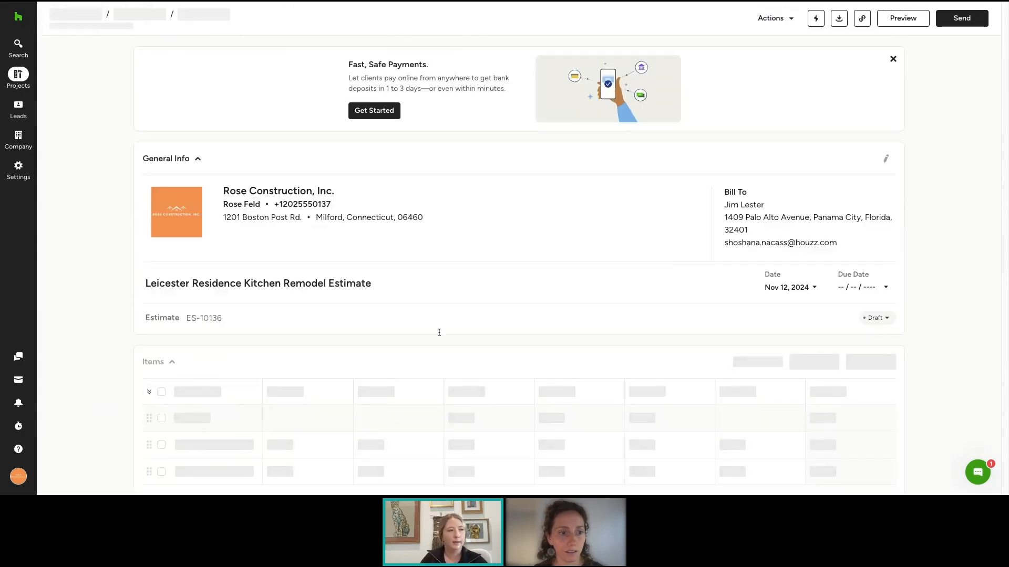
scroll(502, 344, down, 3)
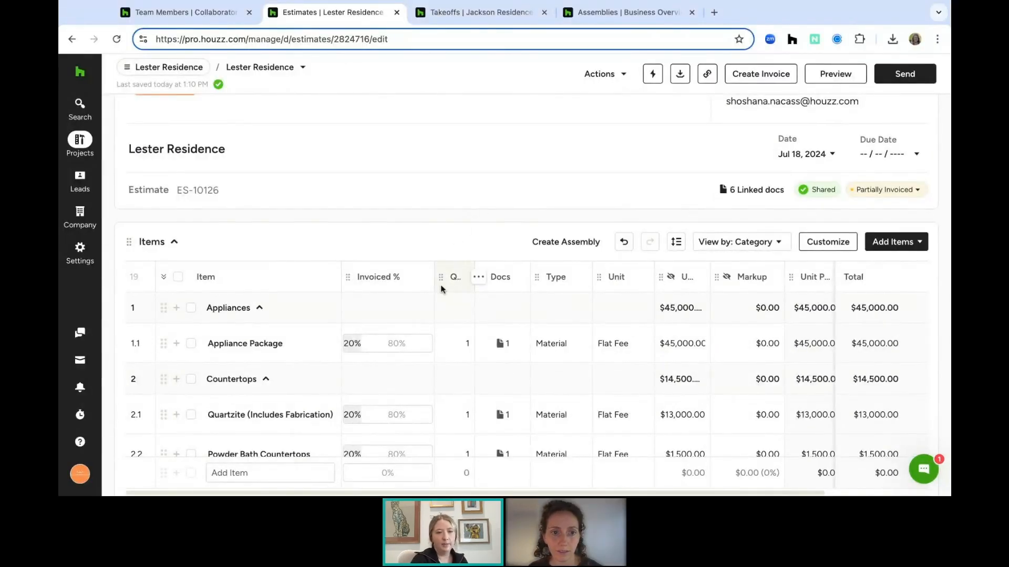
Create an invoice for 40% of the Tile & Stone line item in the Lester Residence estimate, and review the resulting invoice
scroll(278, 425, down, 5)
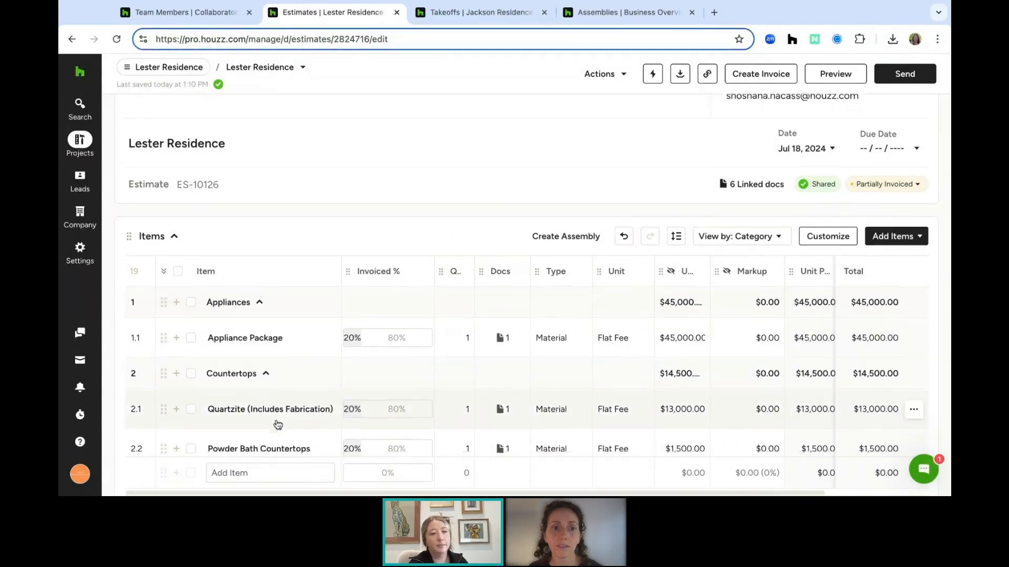
scroll(257, 274, down, 1)
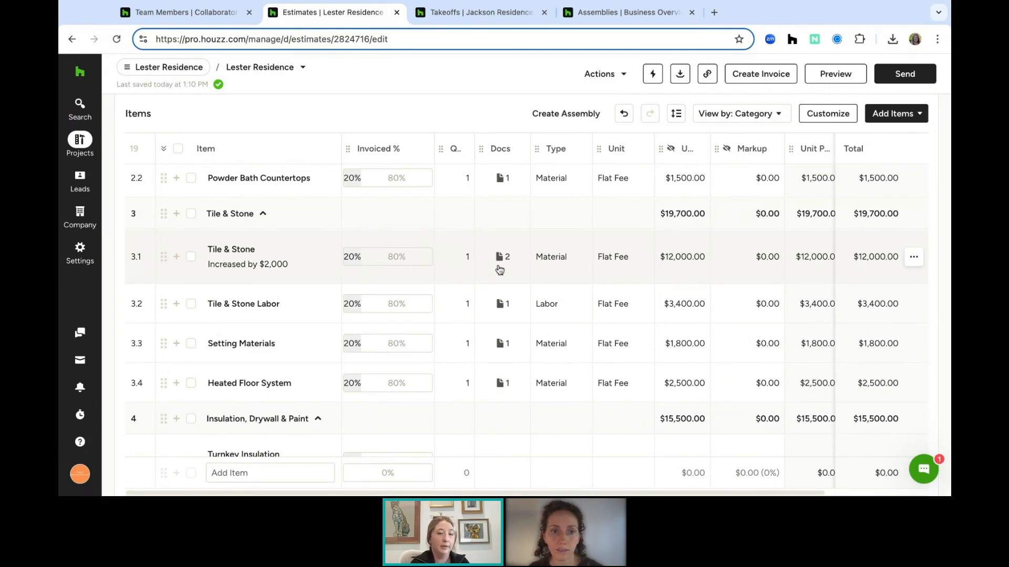
mouse_move(563, 257)
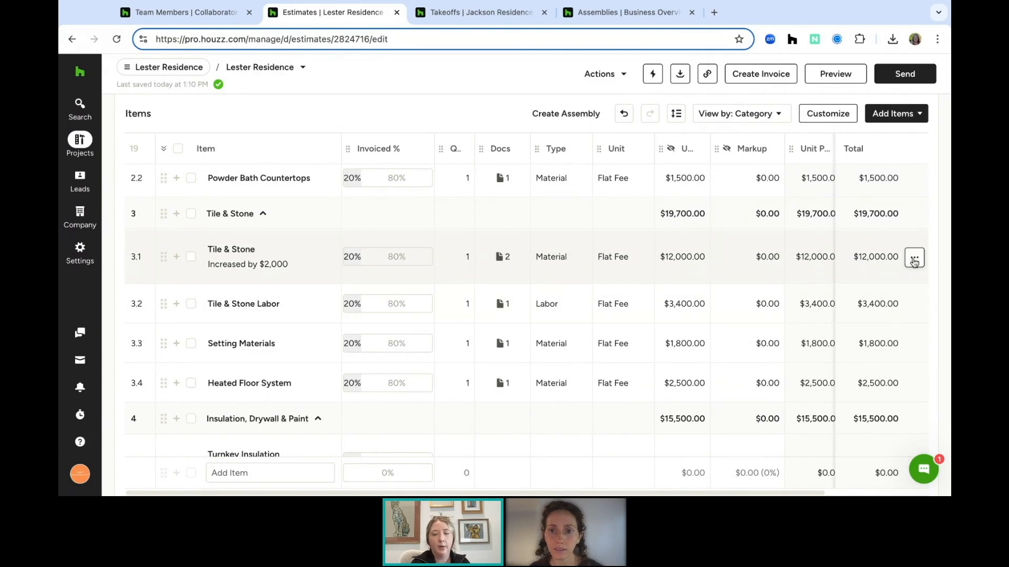
click(914, 258)
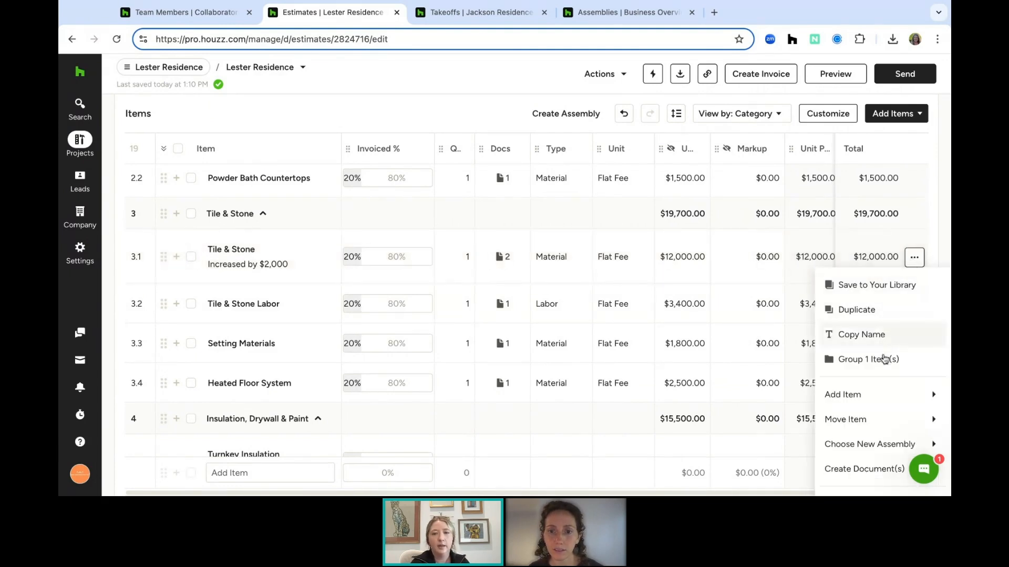
scroll(858, 473, down, 1)
mouse_move(853, 445)
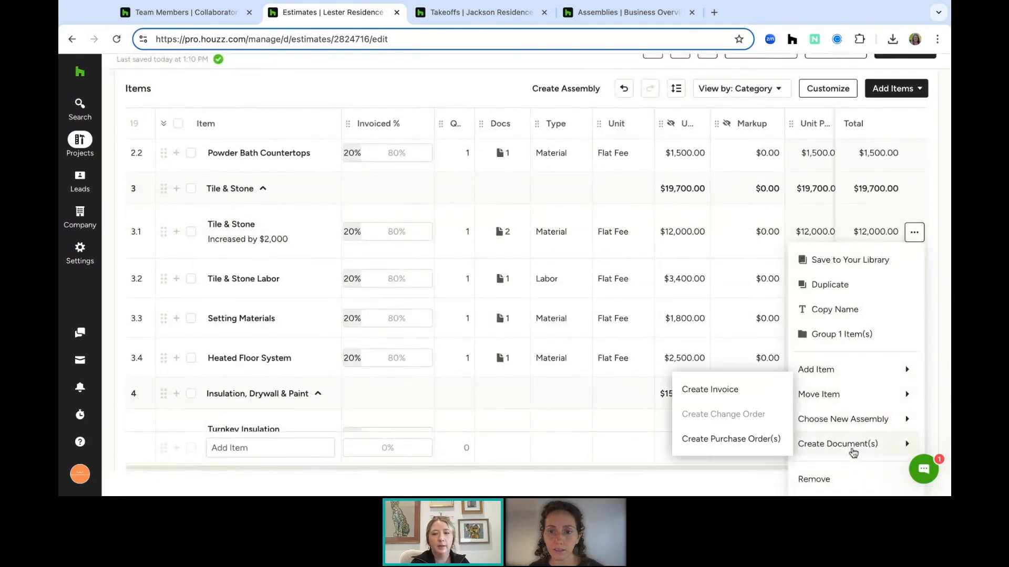
click(743, 394)
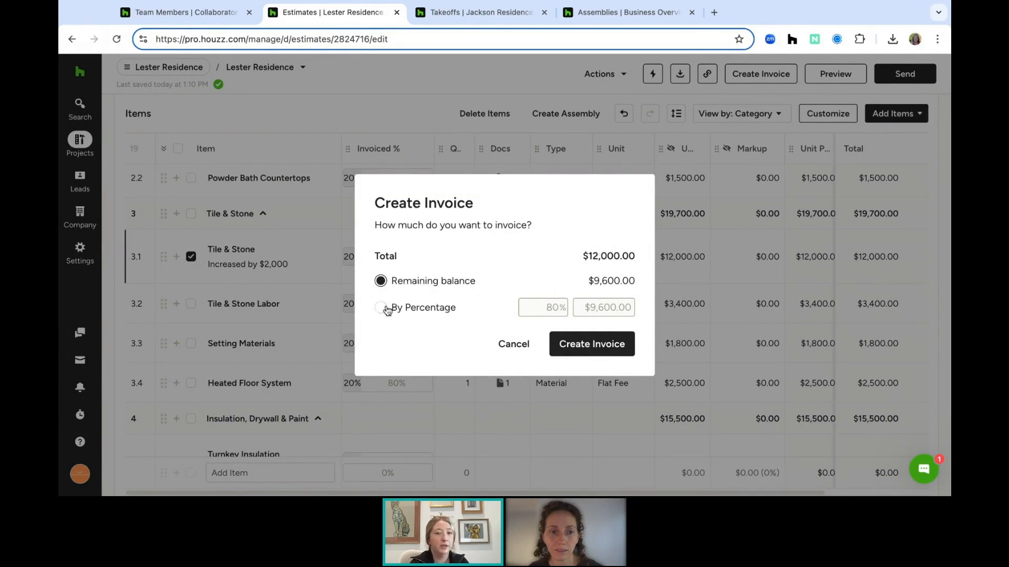
click(385, 308)
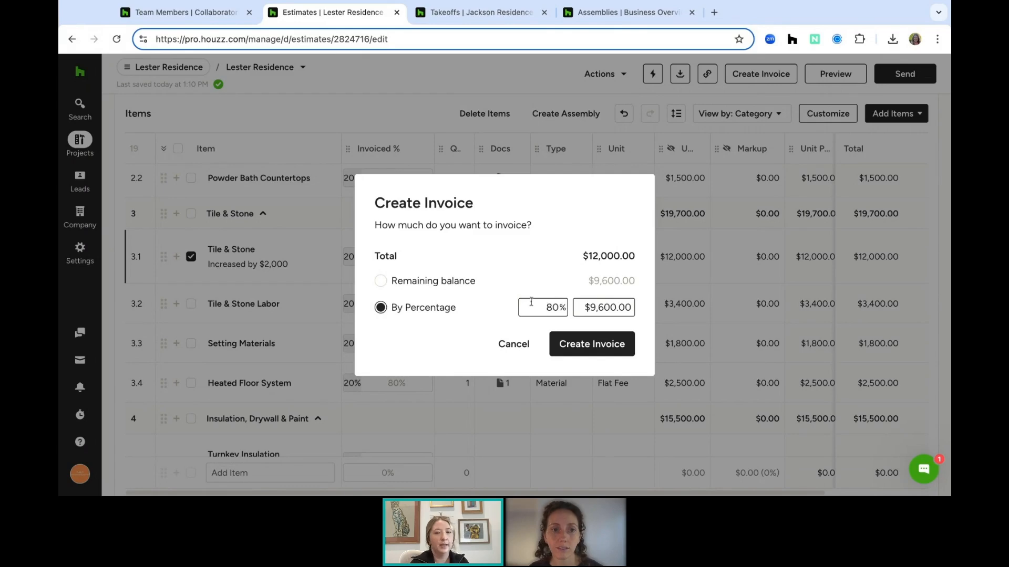
text(40)
click(599, 342)
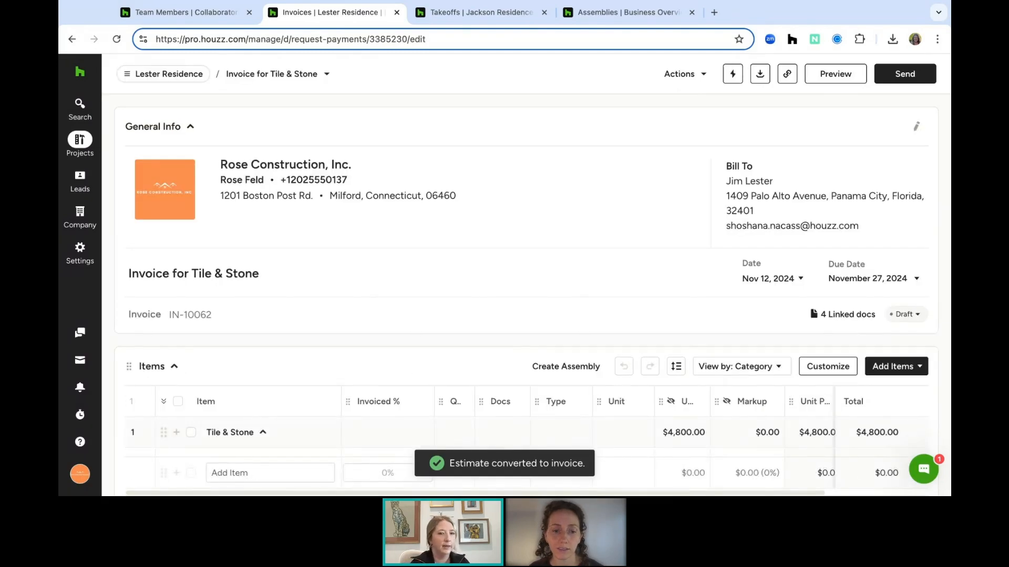
scroll(499, 380, down, 3)
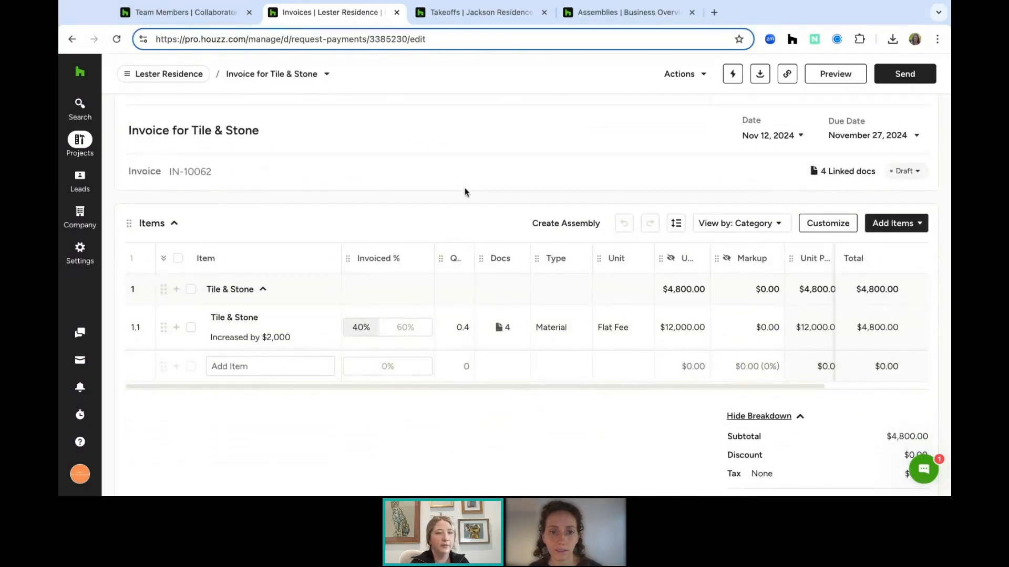
scroll(360, 137, up, 3)
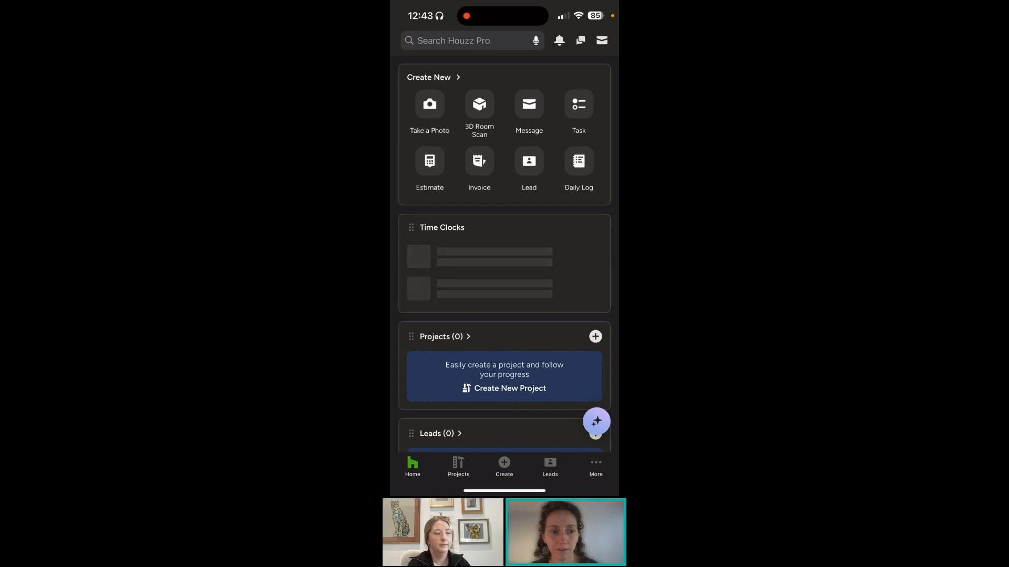
Ask AutoMate by voice for a 400 square foot kitchen remodel estimate in Atlanta, Georgia, and confirm the Lester Residence project for it
click(596, 421)
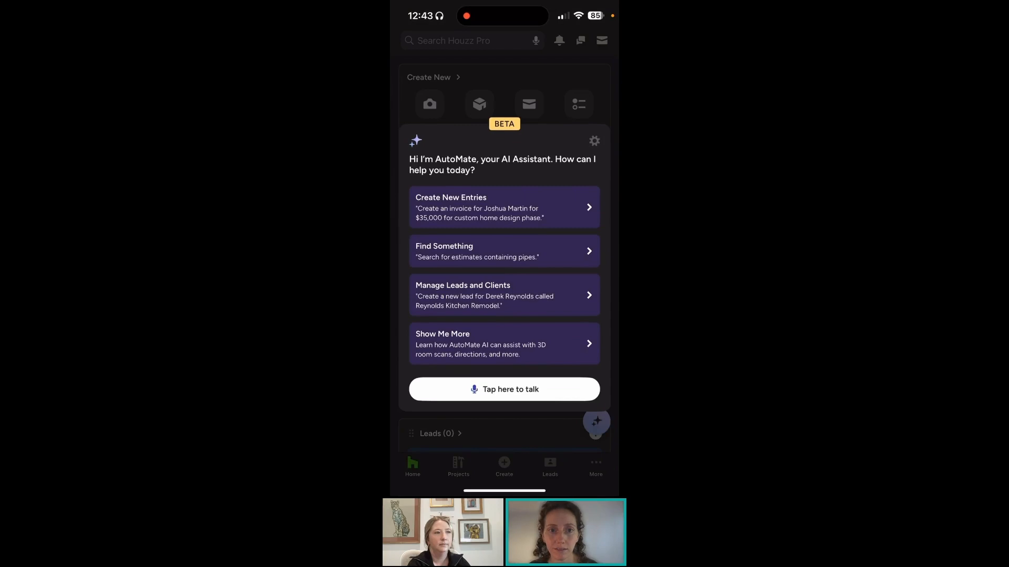
click(504, 389)
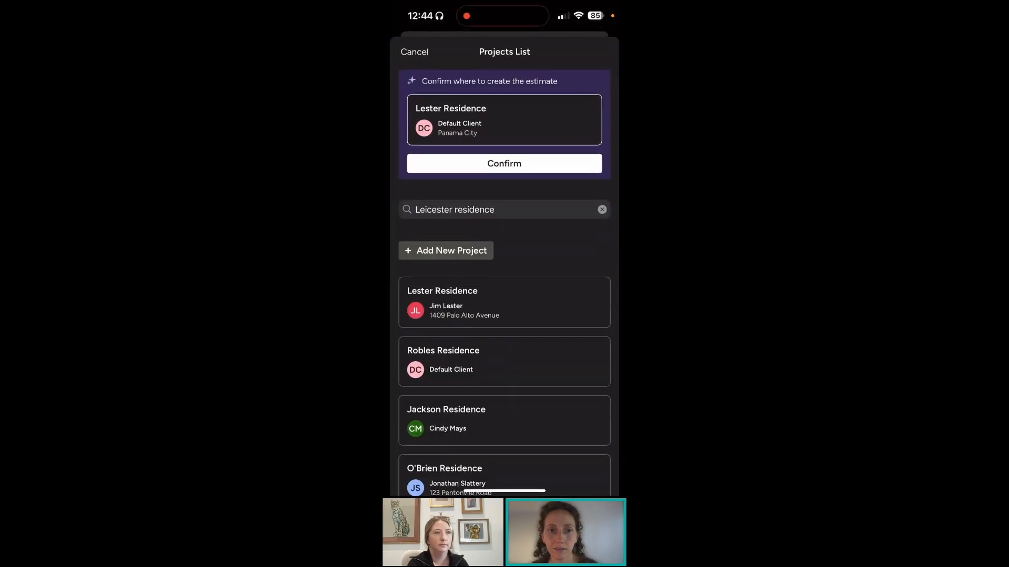
click(504, 163)
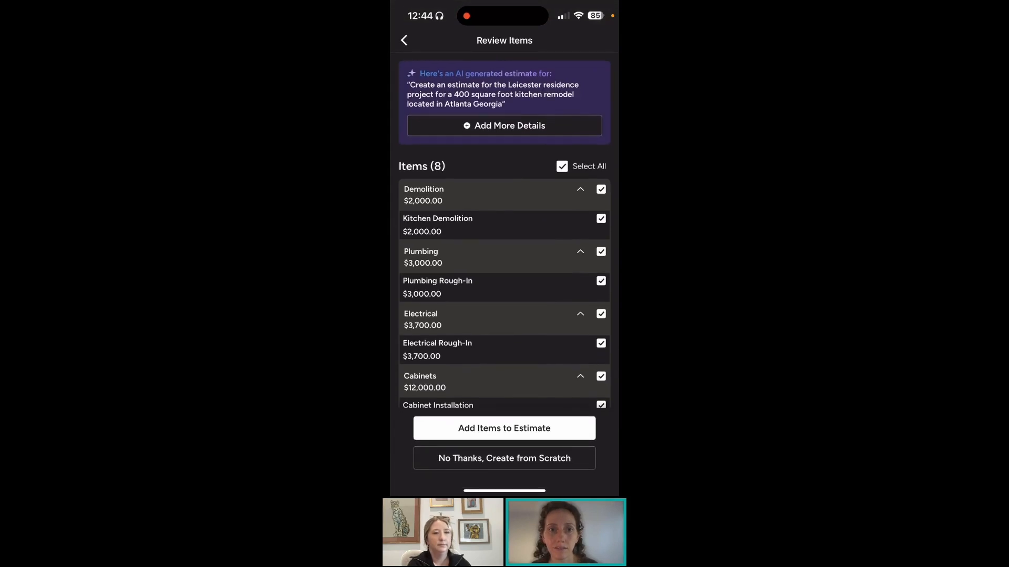
Review the AI-generated kitchen remodel items, add them all to the estimate, and look through the drafted line items
scroll(505, 237, down, 5)
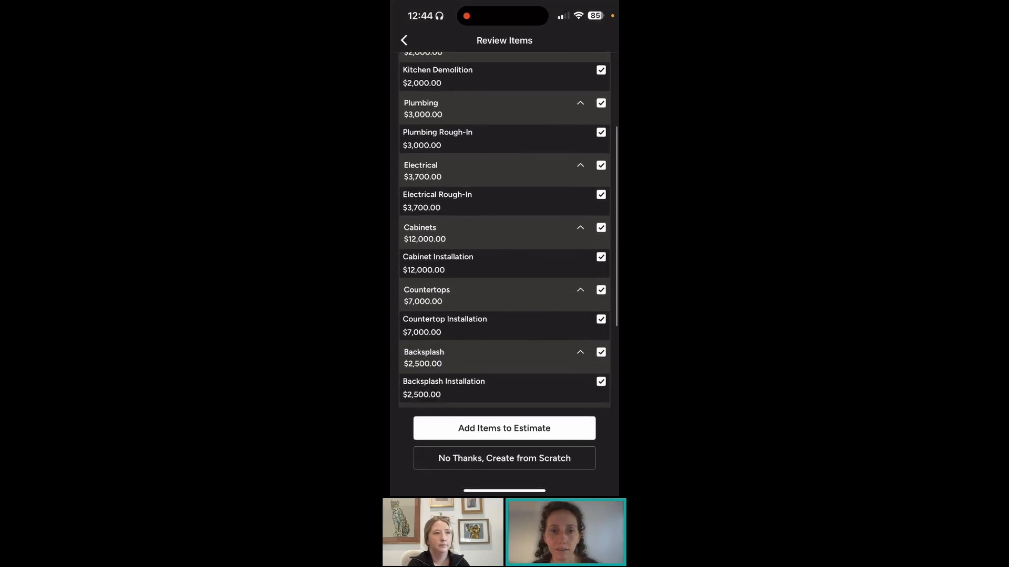
scroll(504, 236, down, 3)
scroll(505, 237, down, 2)
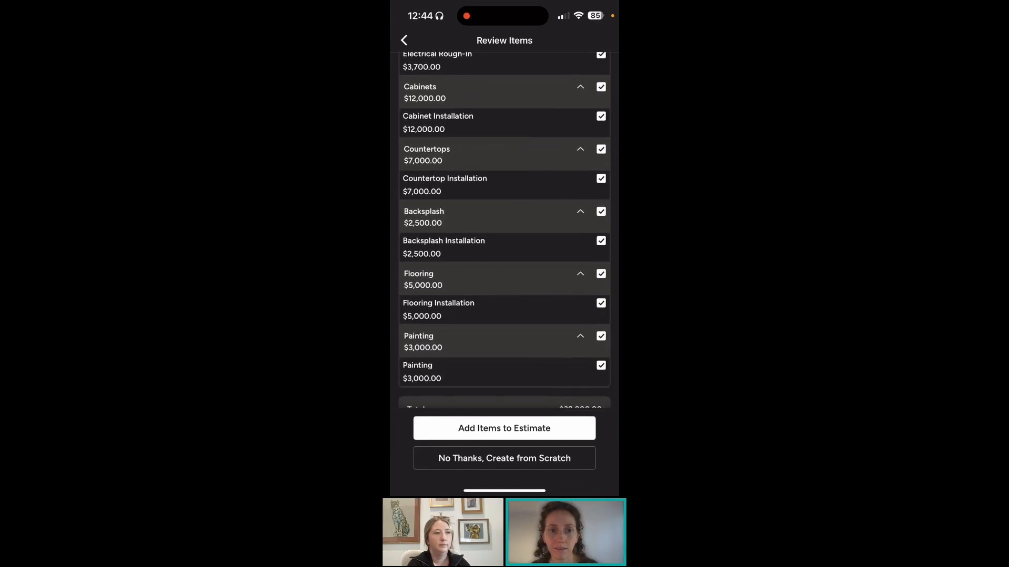
scroll(505, 237, down, 2)
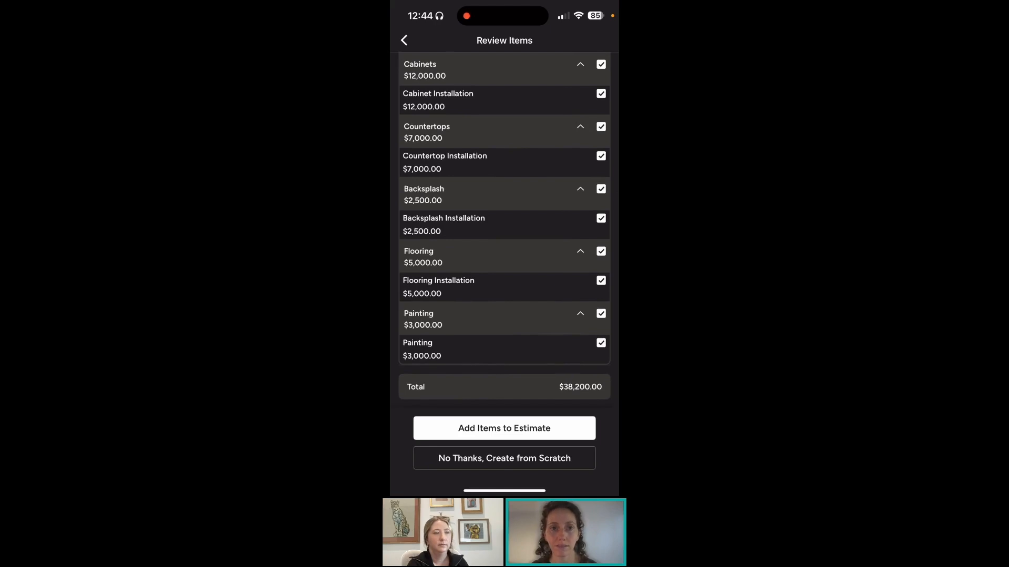
scroll(505, 231, up, 10)
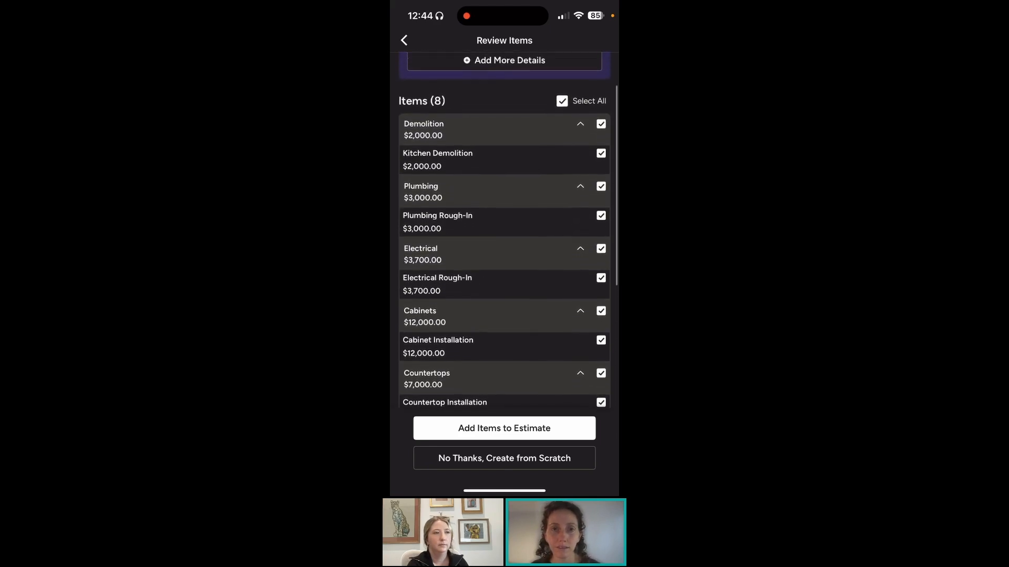
scroll(504, 231, up, 3)
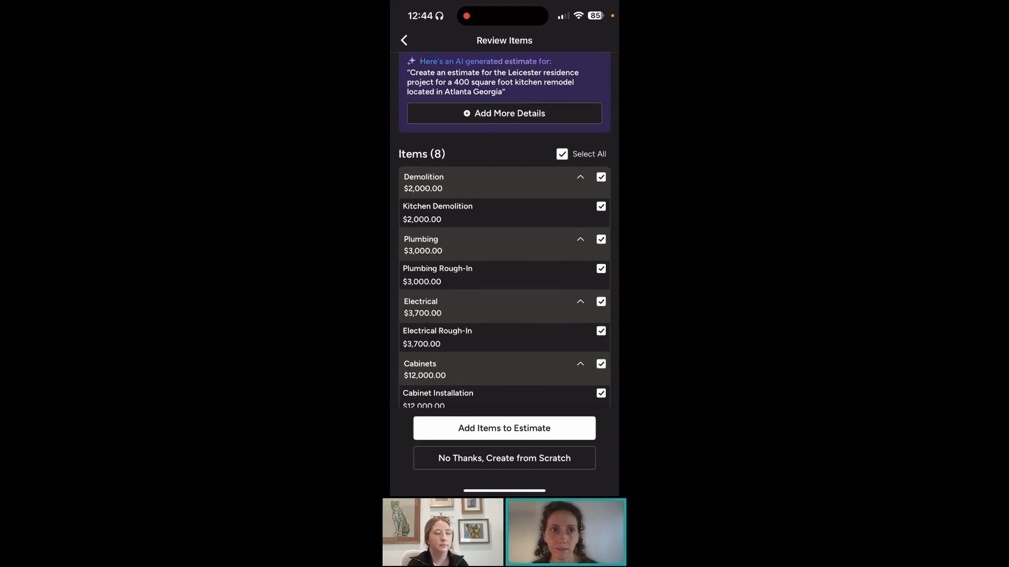
click(504, 428)
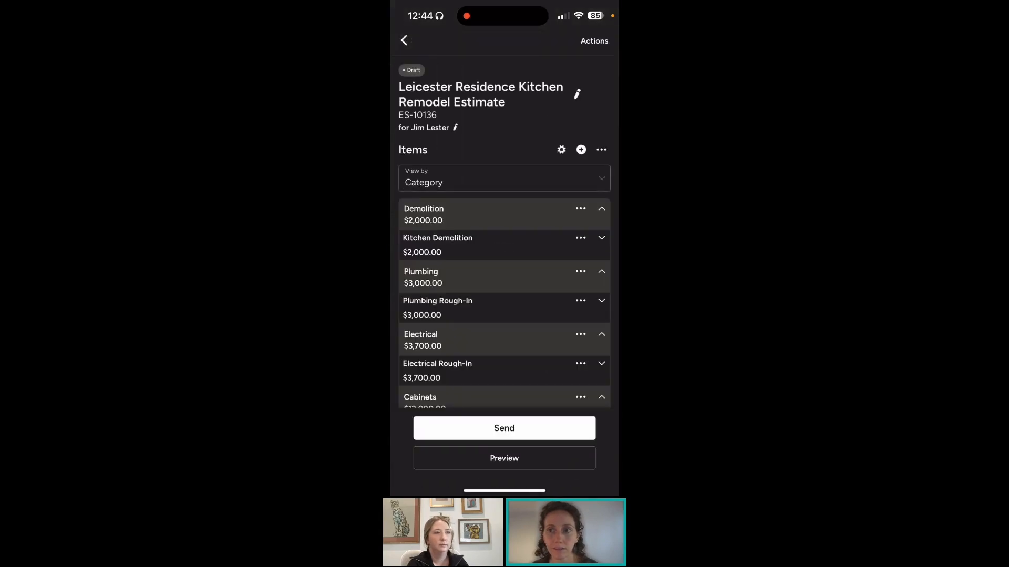
scroll(505, 231, down, 2)
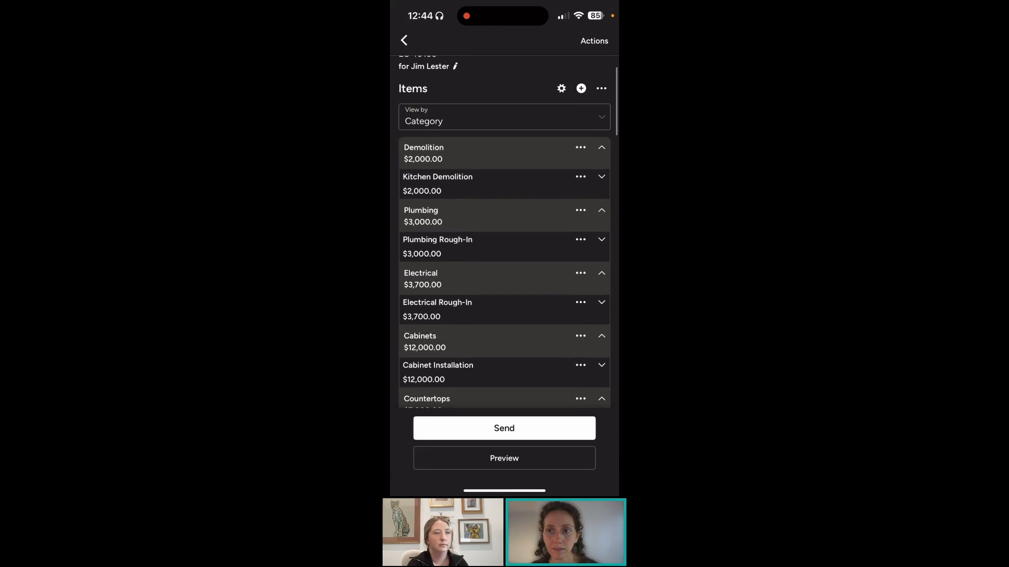
scroll(504, 231, down, 5)
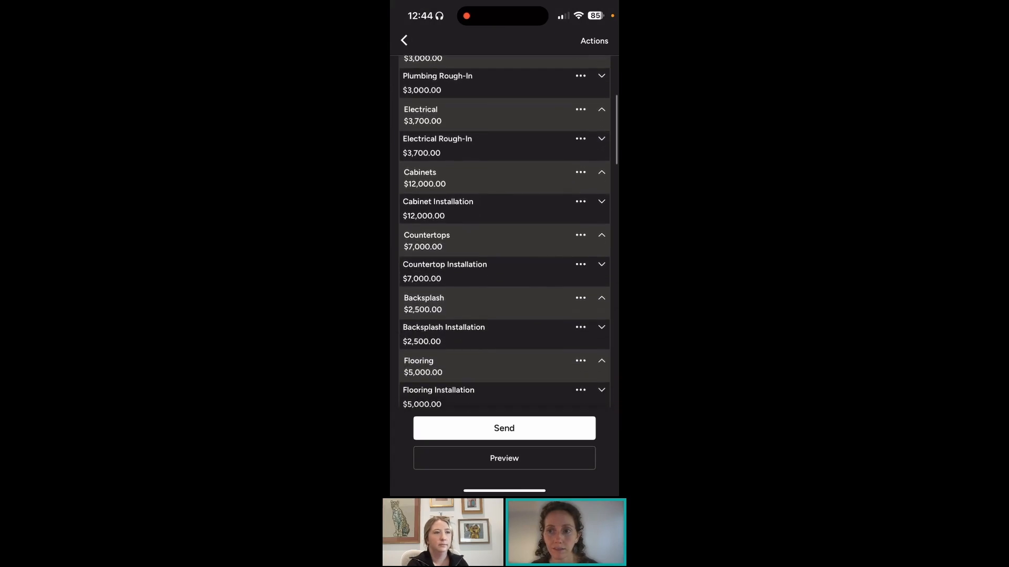
scroll(504, 231, down, 5)
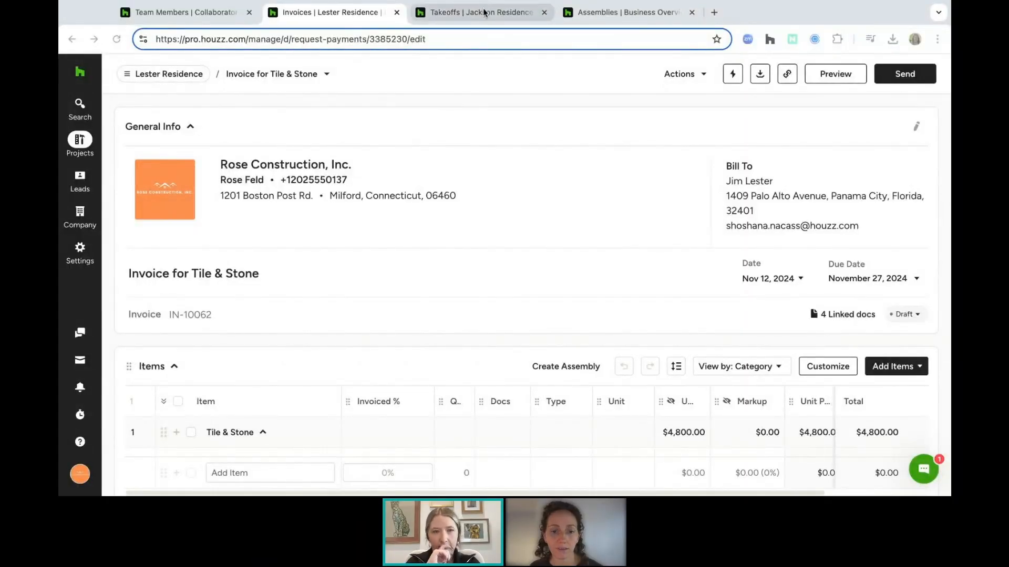
Review the measurement summary of the Jackson Residence takeoffs and create a new estimate from it
click(484, 11)
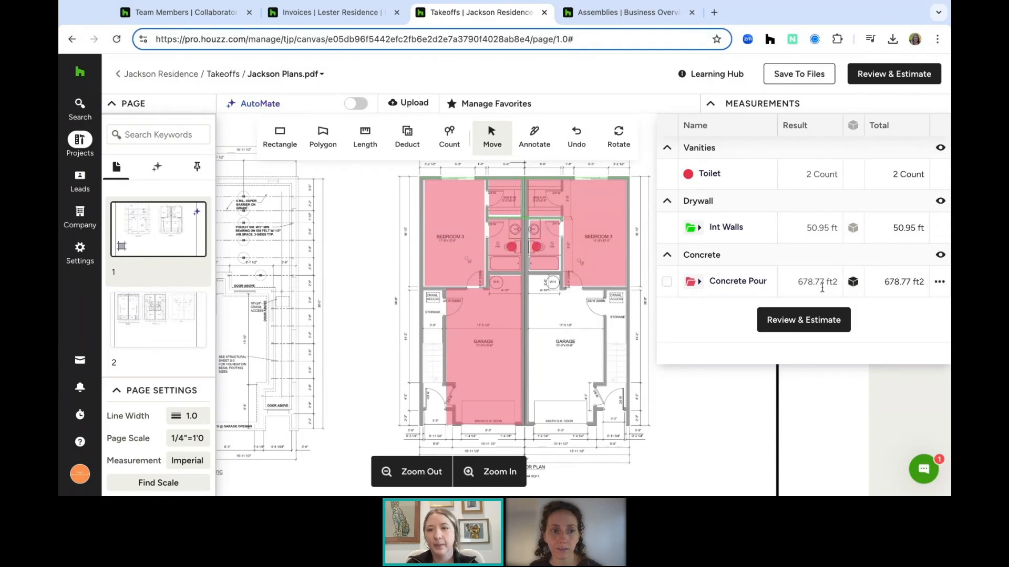
click(812, 323)
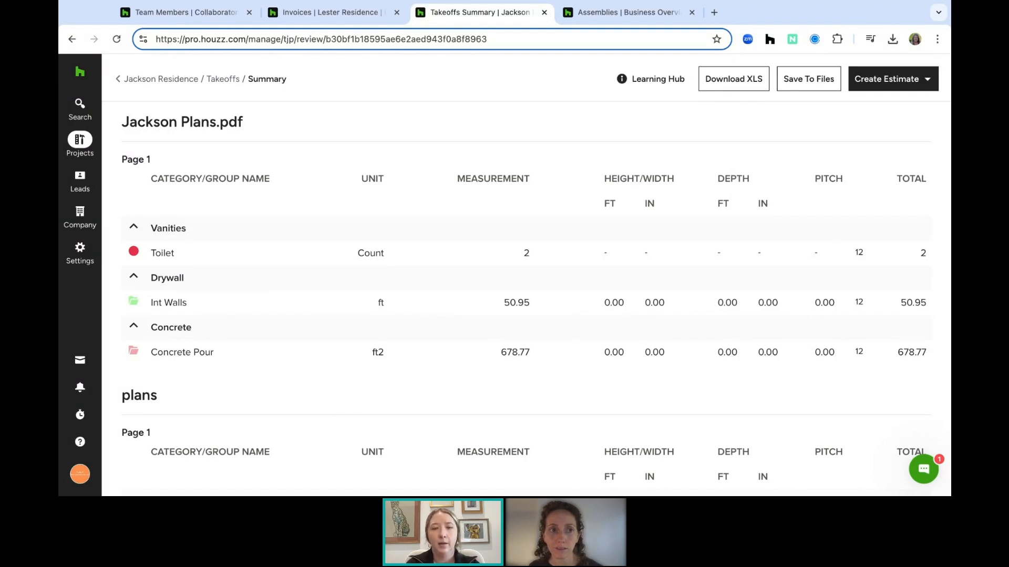
scroll(481, 315, down, 4)
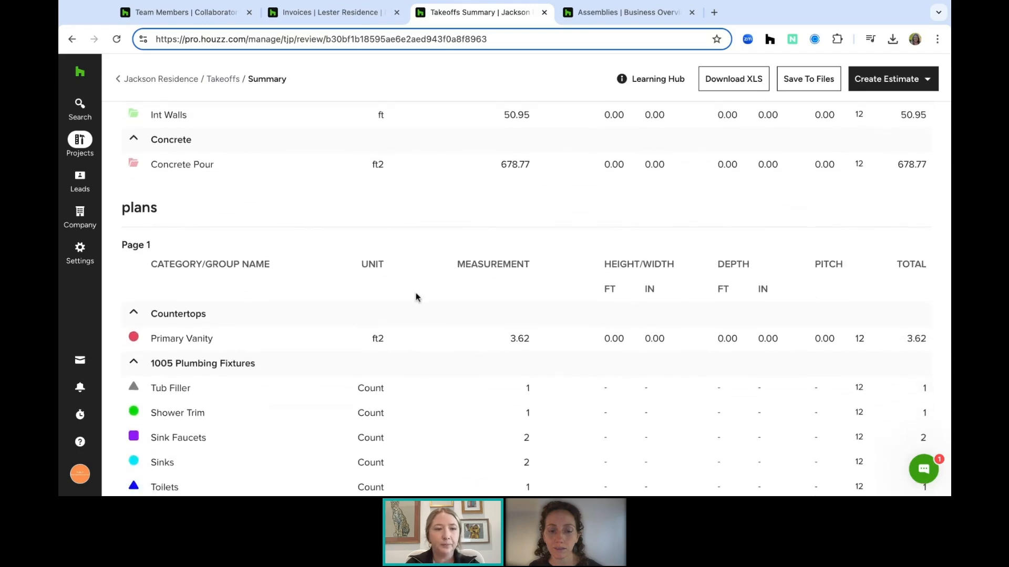
scroll(289, 342, down, 2)
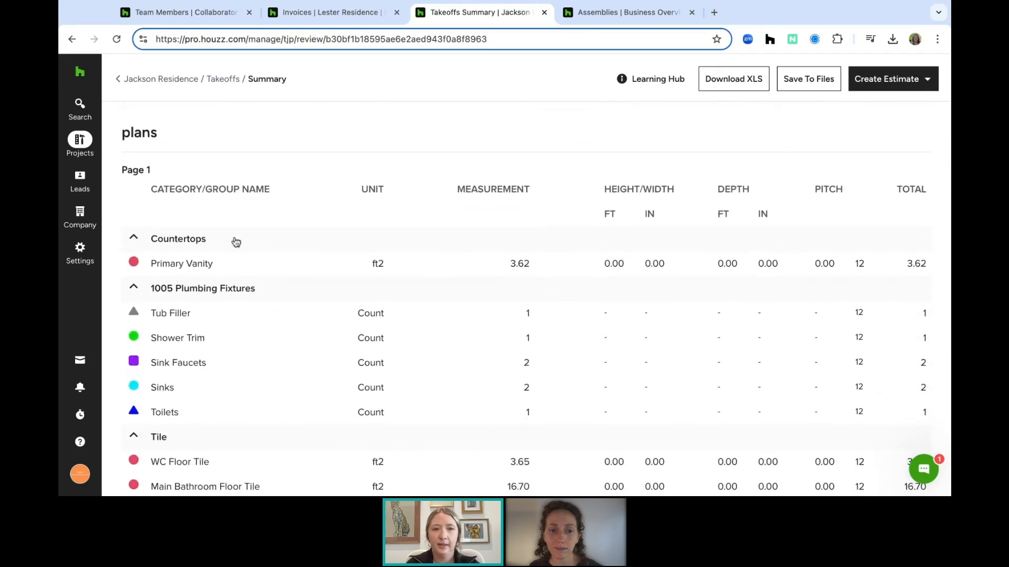
scroll(231, 341, down, 1)
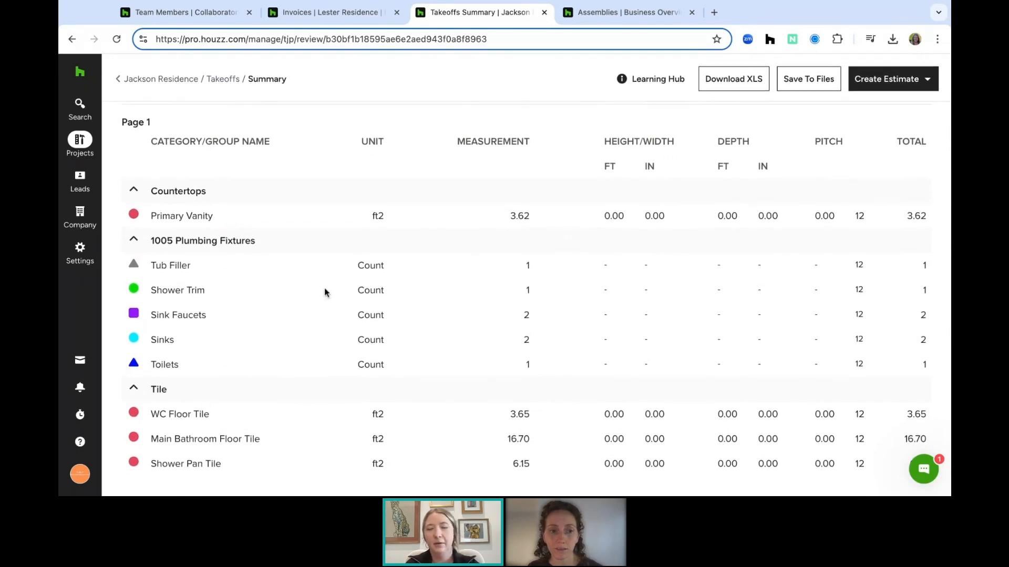
scroll(324, 288, up, 6)
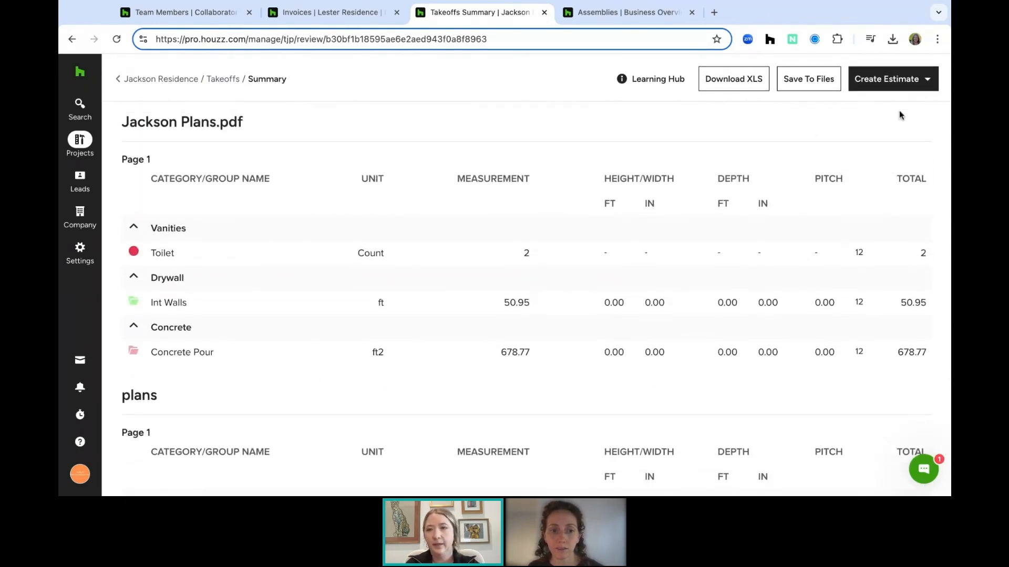
click(904, 79)
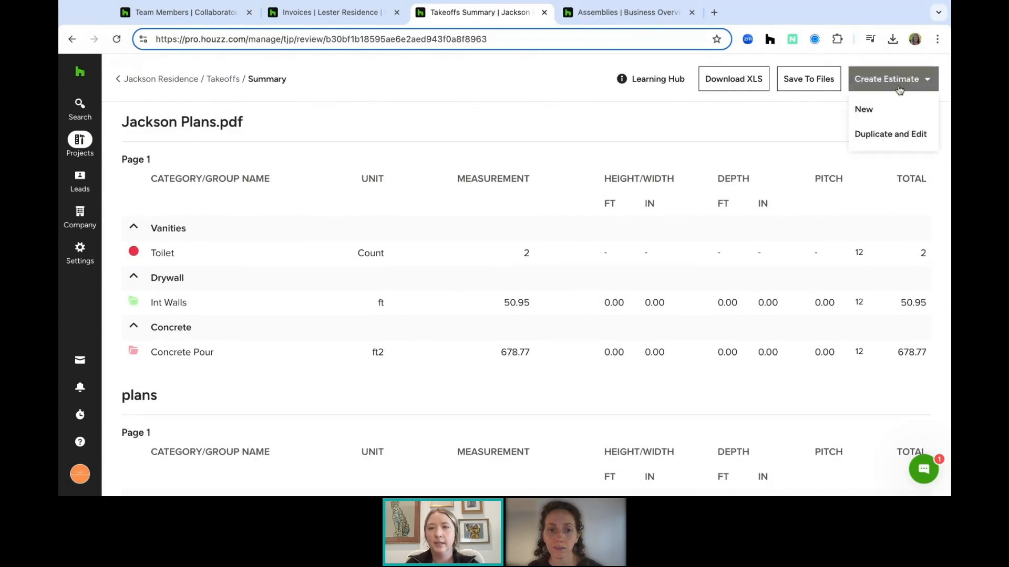
click(889, 110)
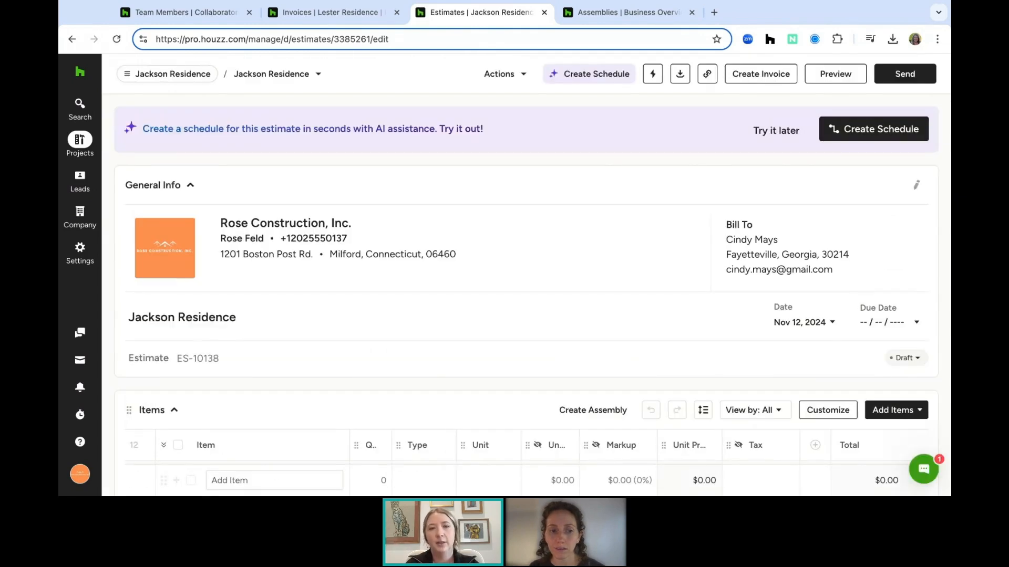
Set the Toilet item's unit cost to $275 in the Jackson Residence estimate and look over the remaining takeoff items
scroll(698, 280, down, 4)
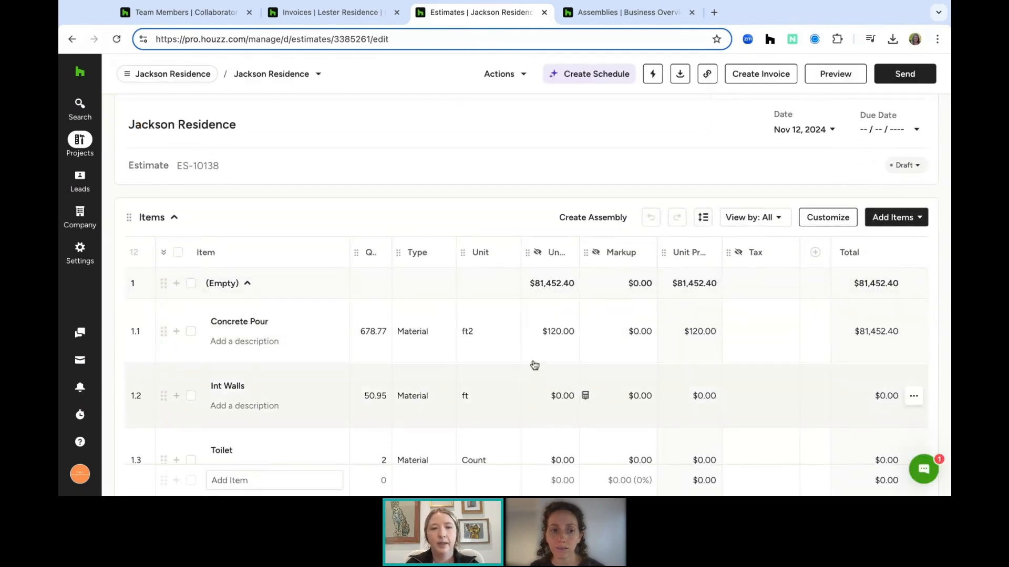
scroll(556, 362, down, 3)
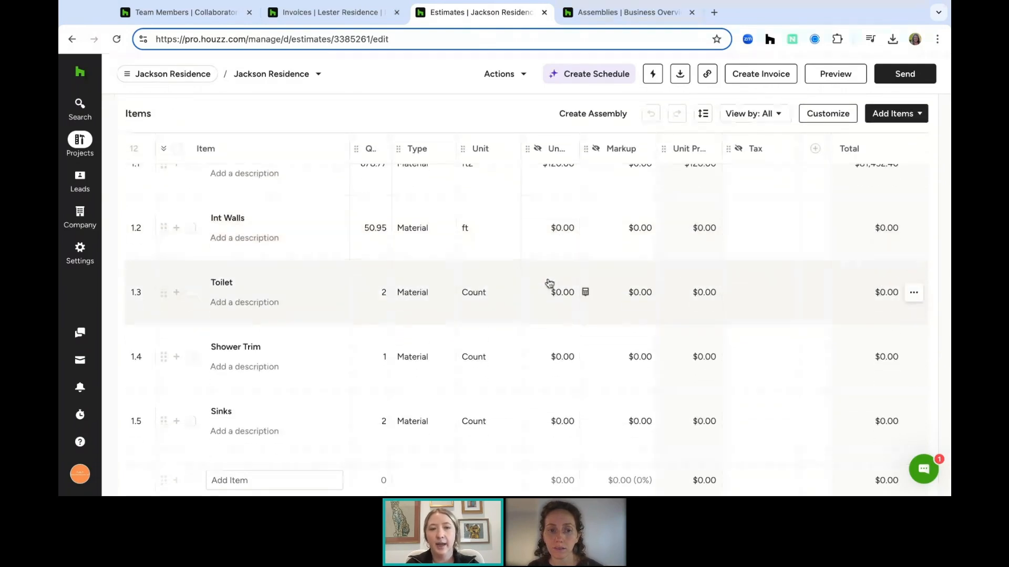
click(561, 292)
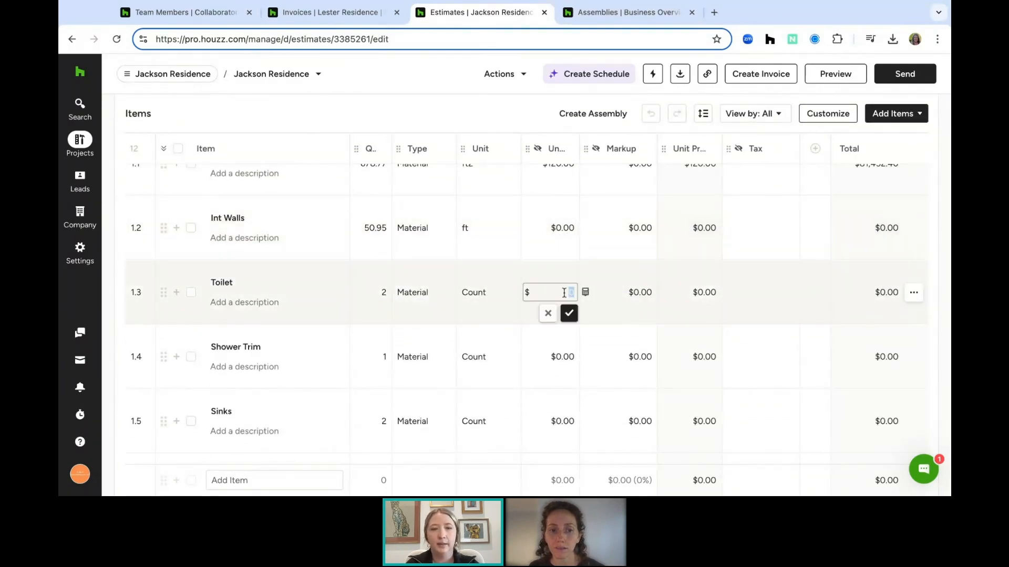
text(275)
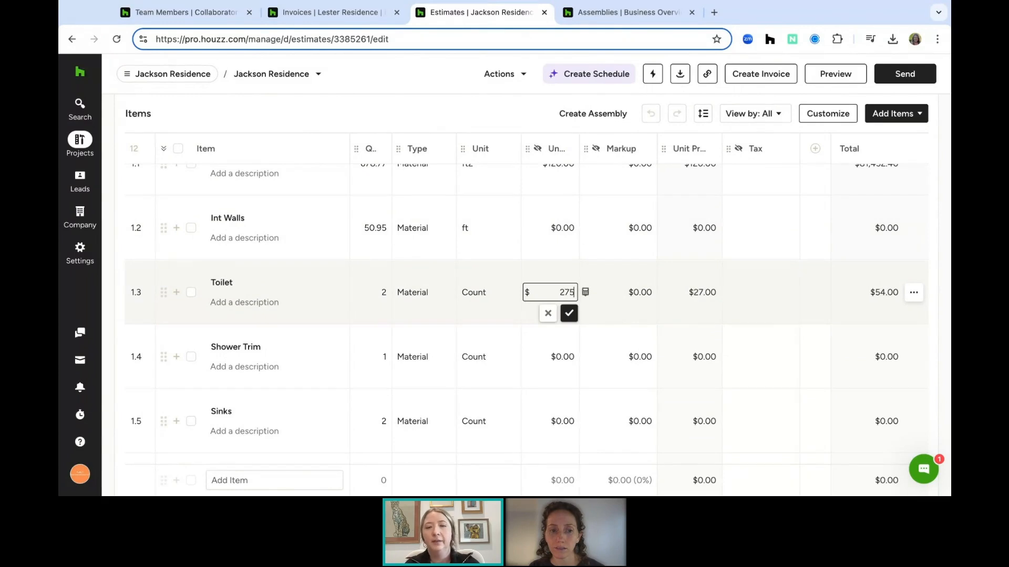
click(569, 313)
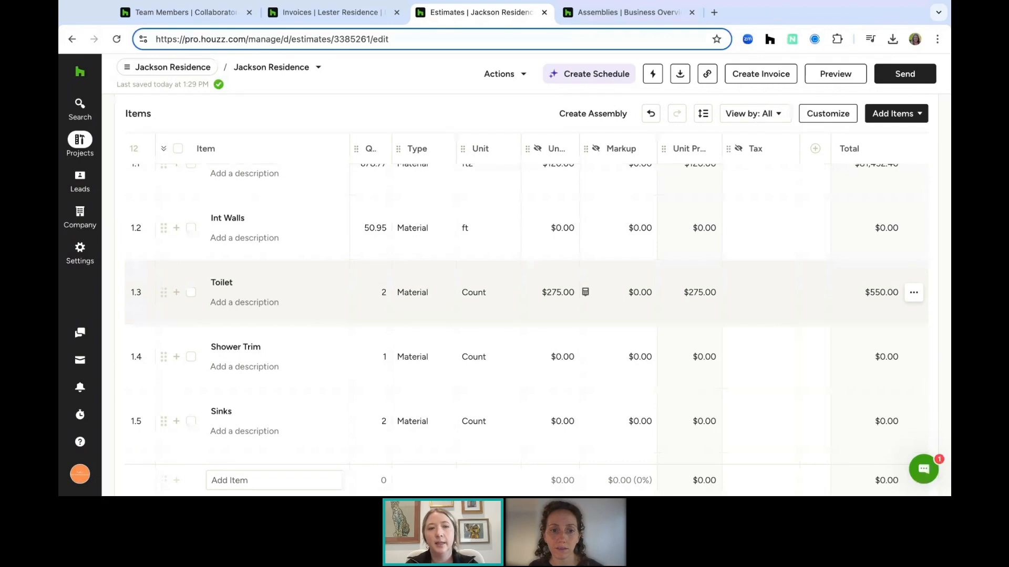
scroll(446, 254, down, 6)
scroll(446, 256, down, 4)
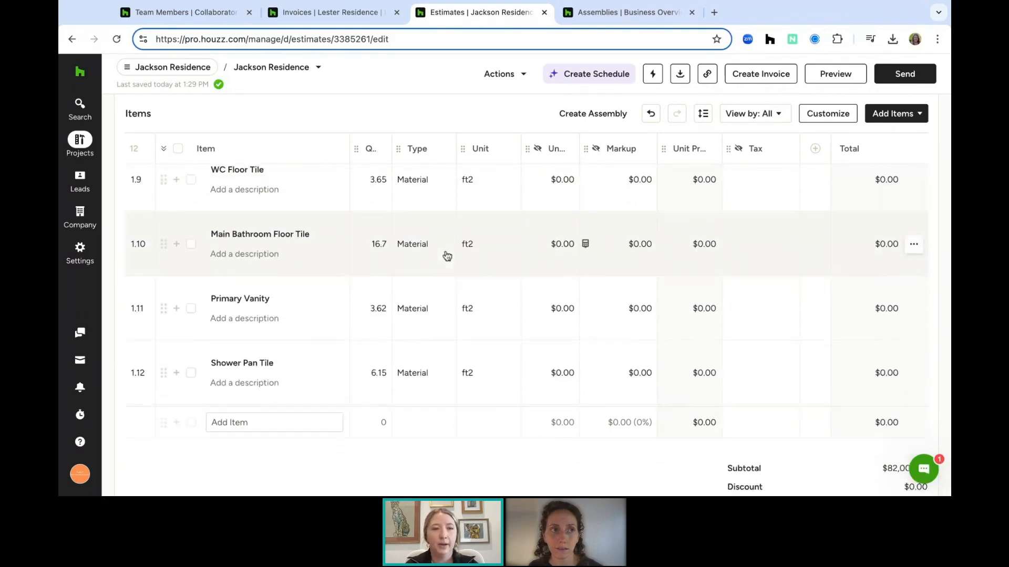
scroll(446, 256, up, 8)
scroll(446, 256, up, 10)
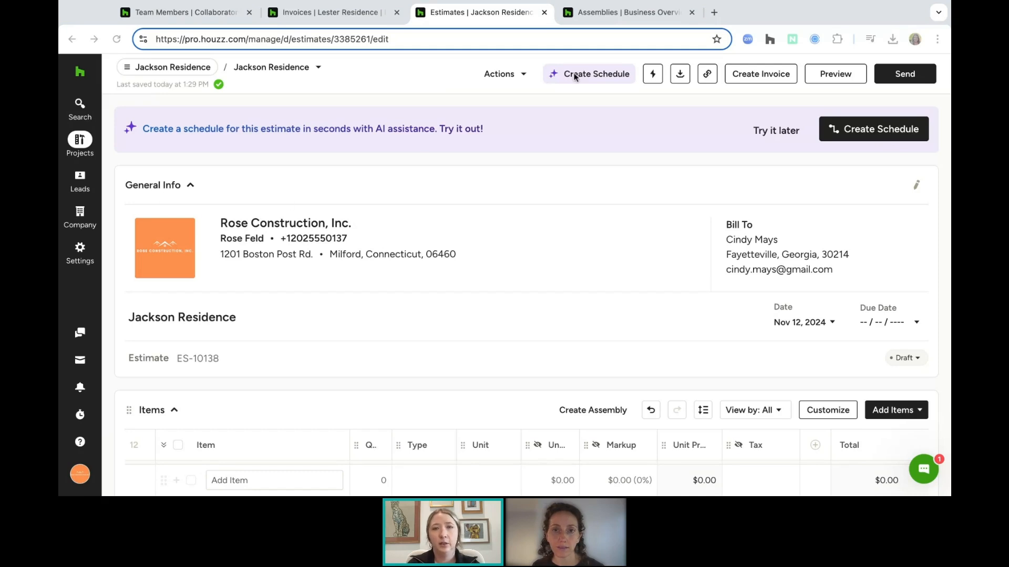
Open the Privacy Door - Two Panel assembly from the company's assemblies and examine its details and component items
click(608, 23)
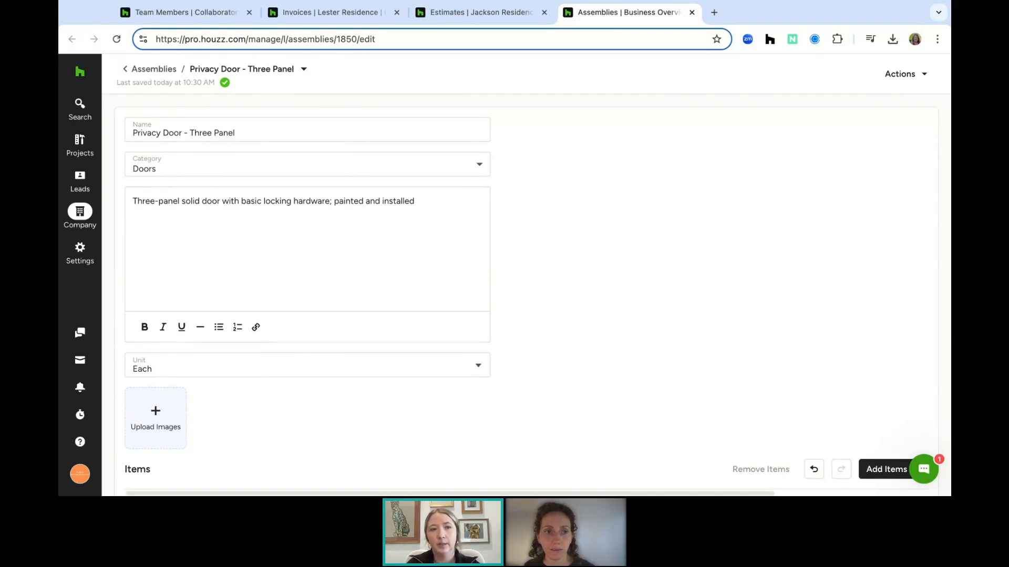
click(80, 211)
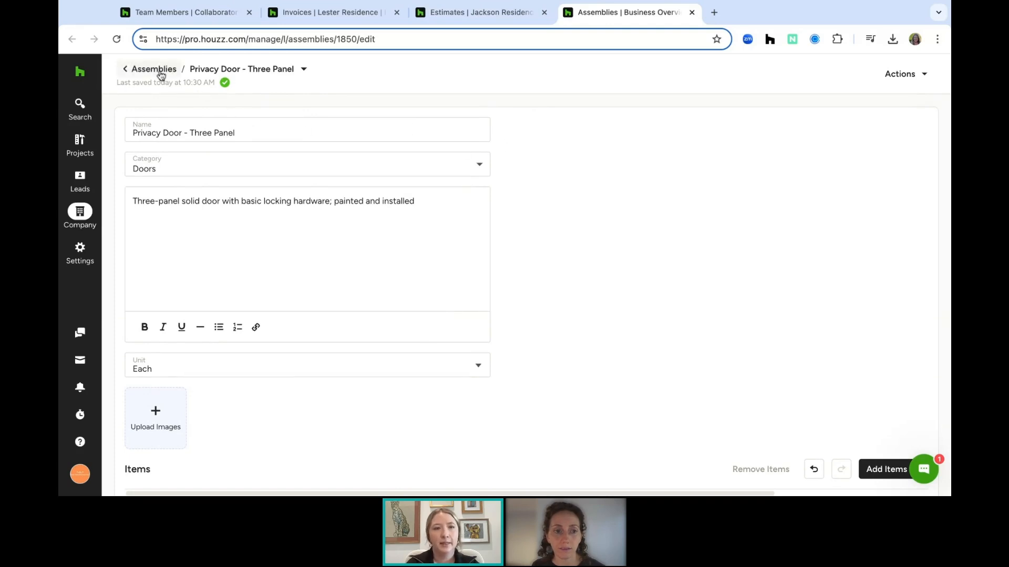
click(156, 71)
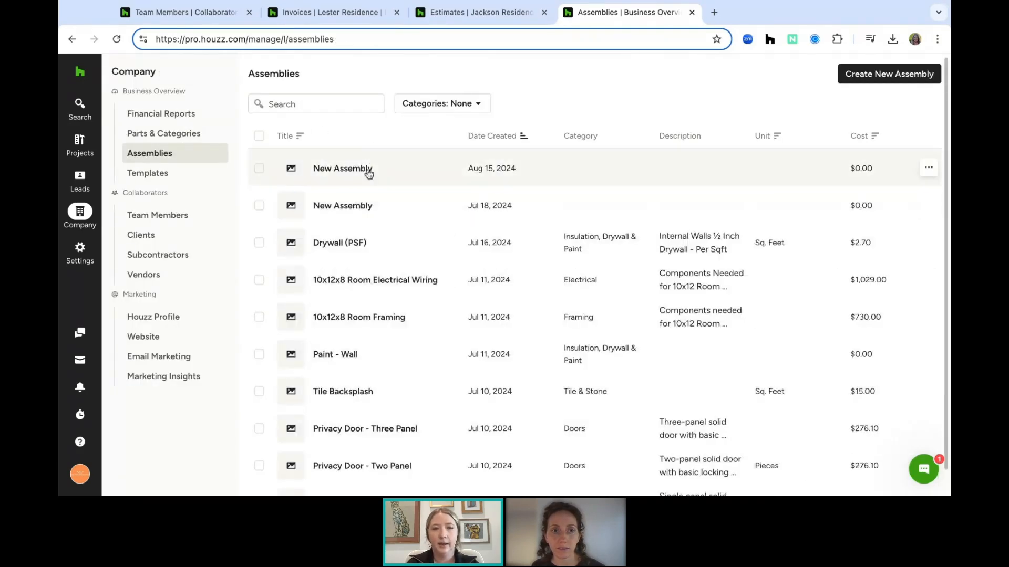
scroll(343, 357, down, 1)
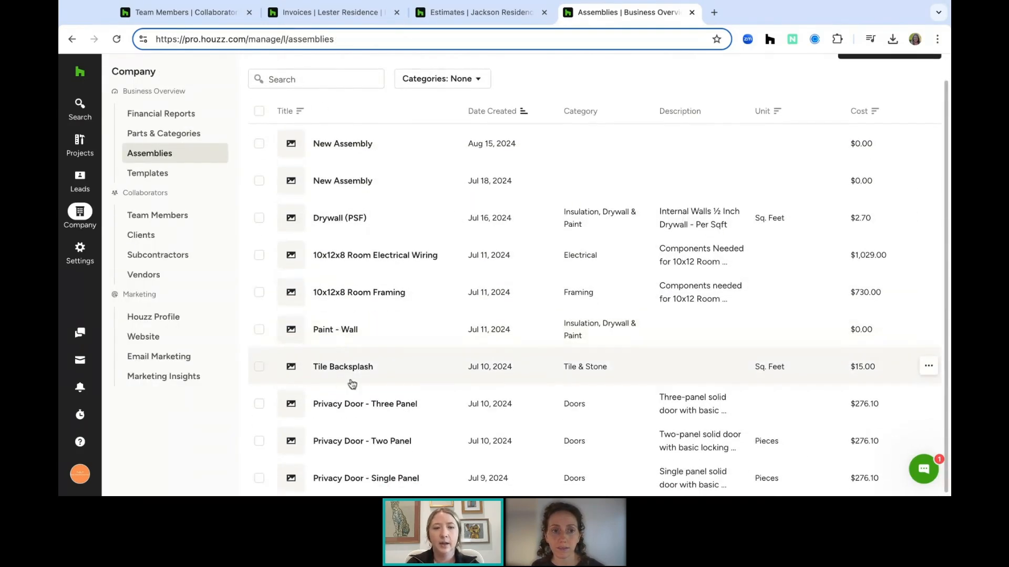
click(351, 444)
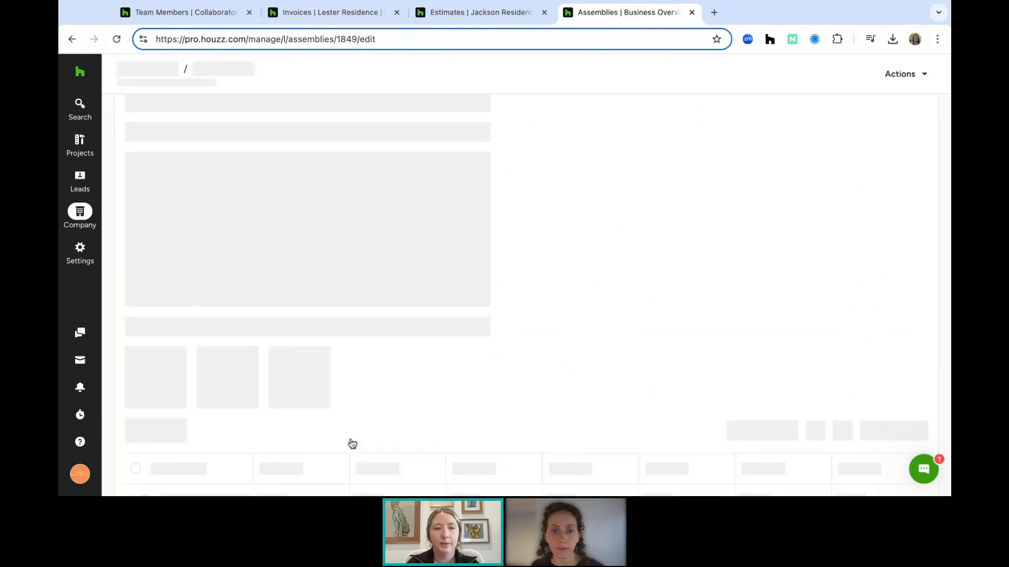
scroll(339, 373, up, 1)
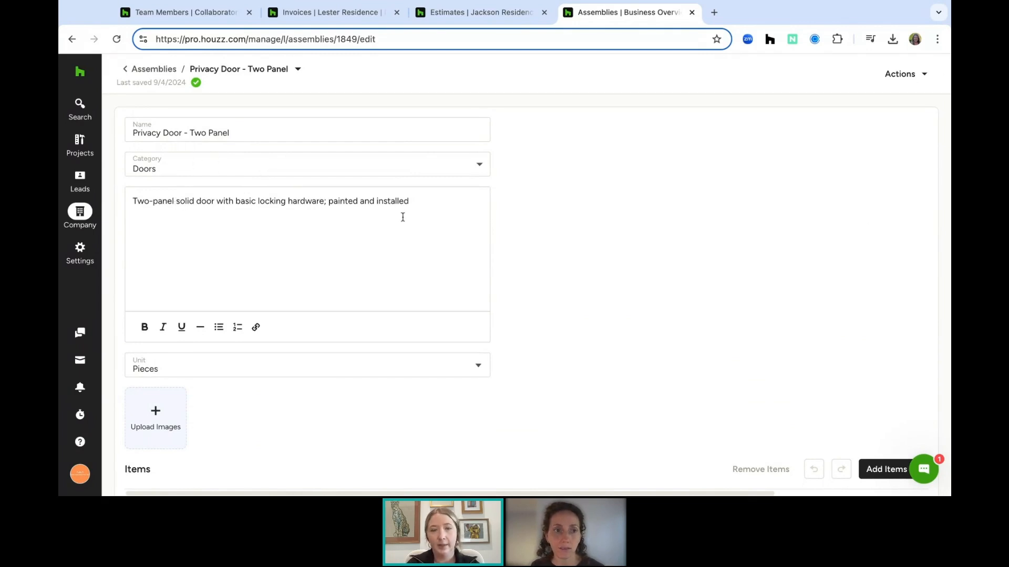
scroll(335, 292, down, 2)
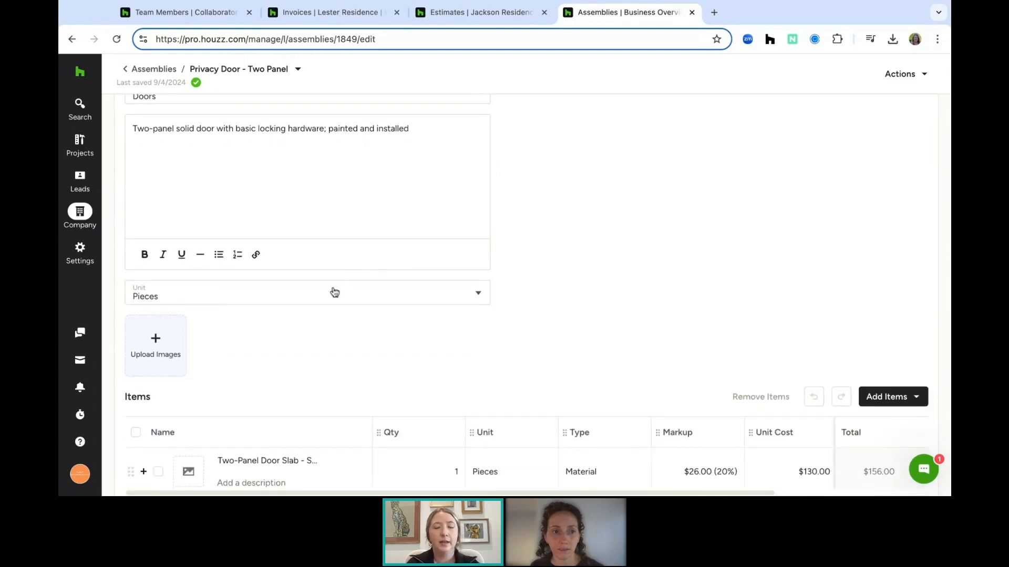
scroll(213, 328, down, 2)
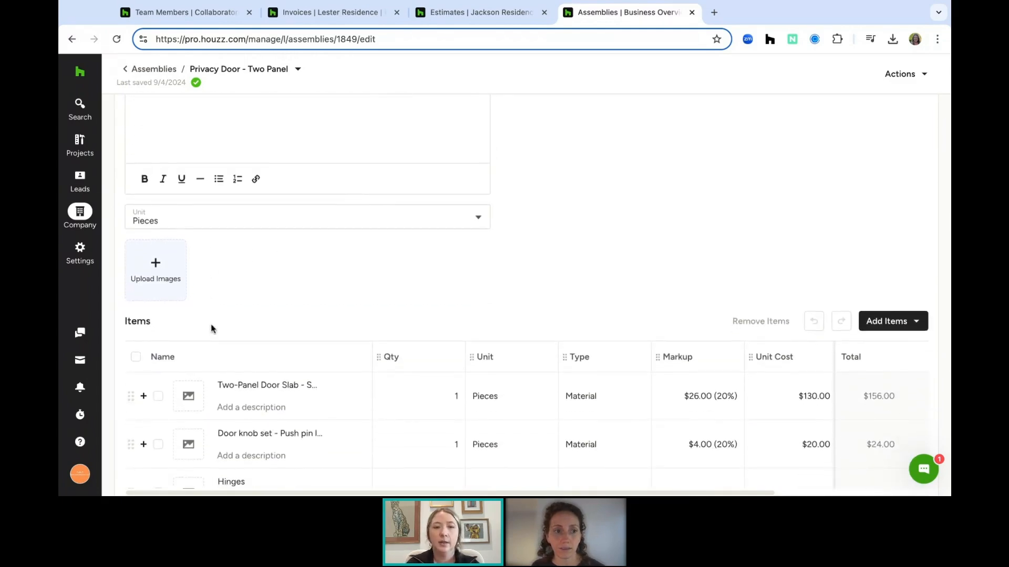
Review the Privacy Door - Two Panel assembly's component items, the options for adding more items, and its cost totals
scroll(211, 329, down, 3)
scroll(252, 204, down, 1)
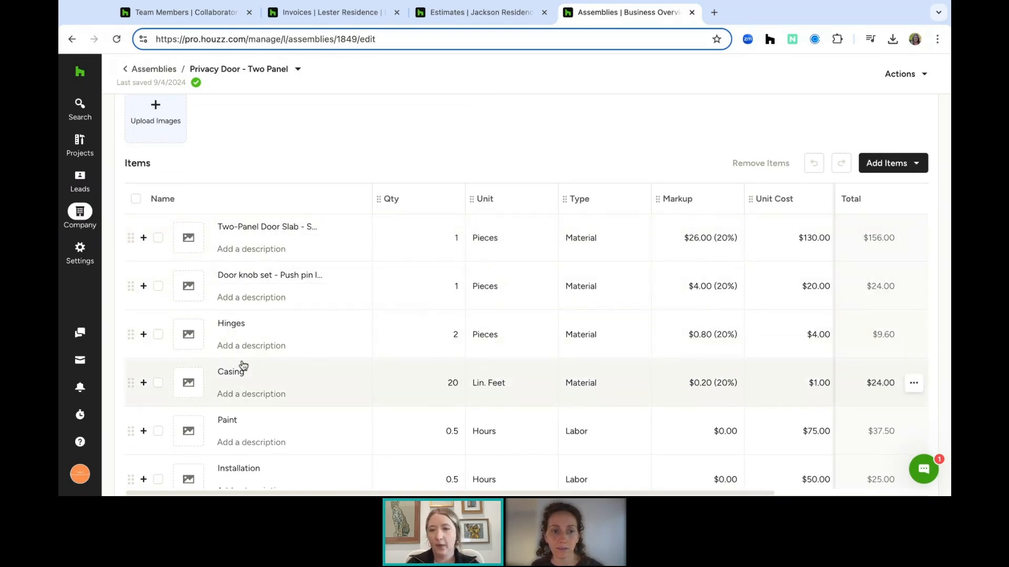
scroll(300, 325, down, 3)
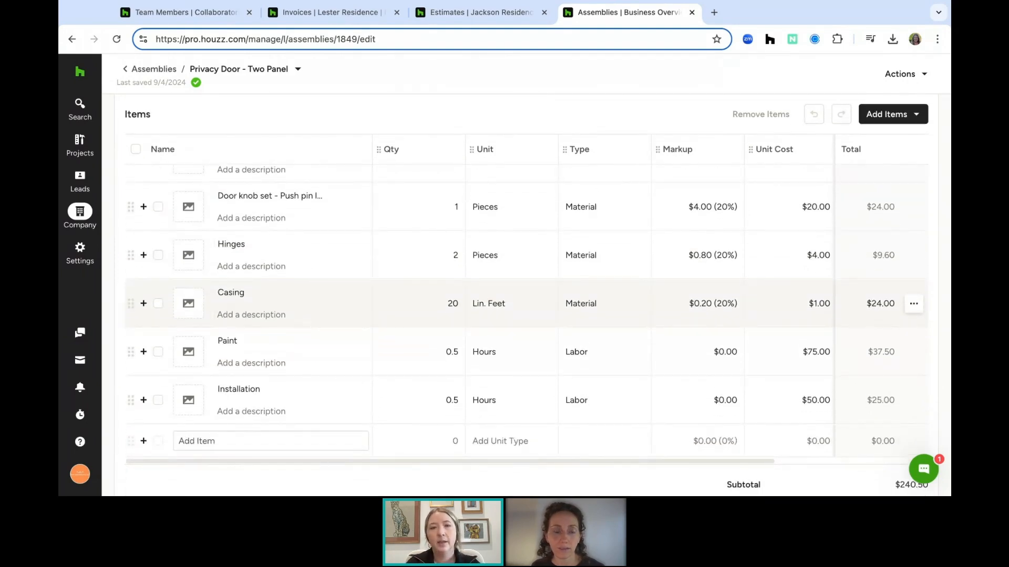
scroll(373, 210, up, 5)
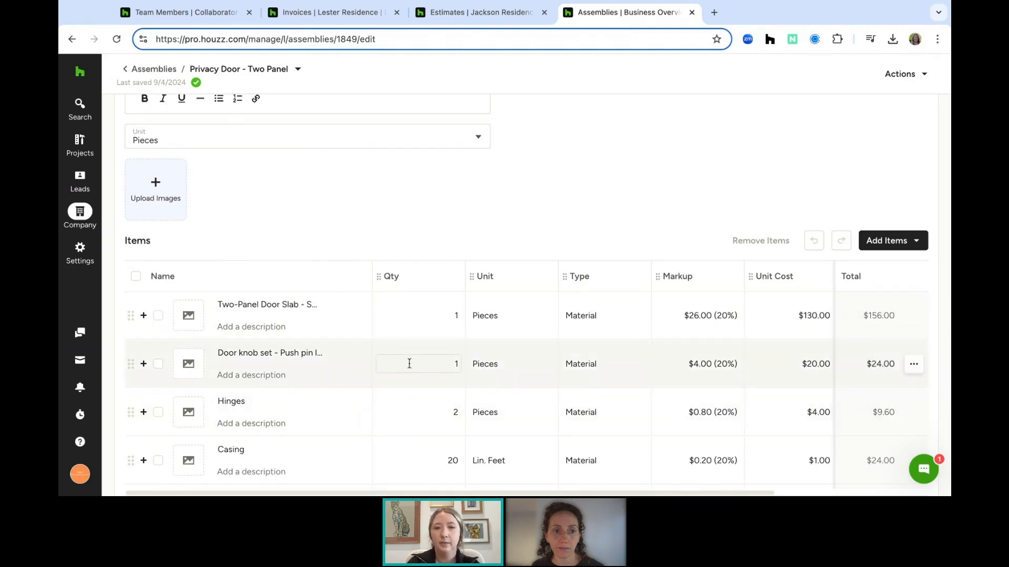
scroll(414, 419, down, 2)
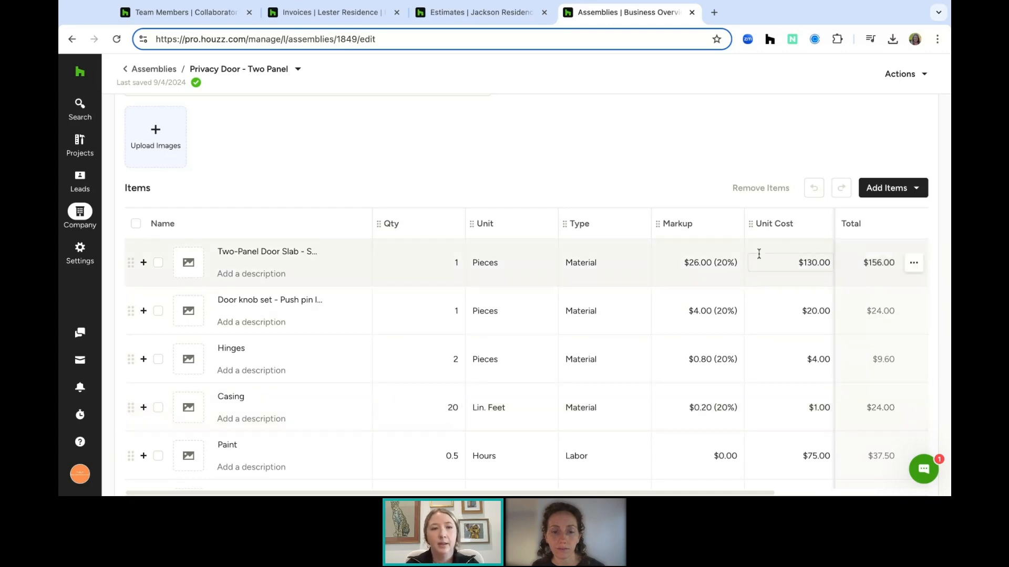
click(897, 193)
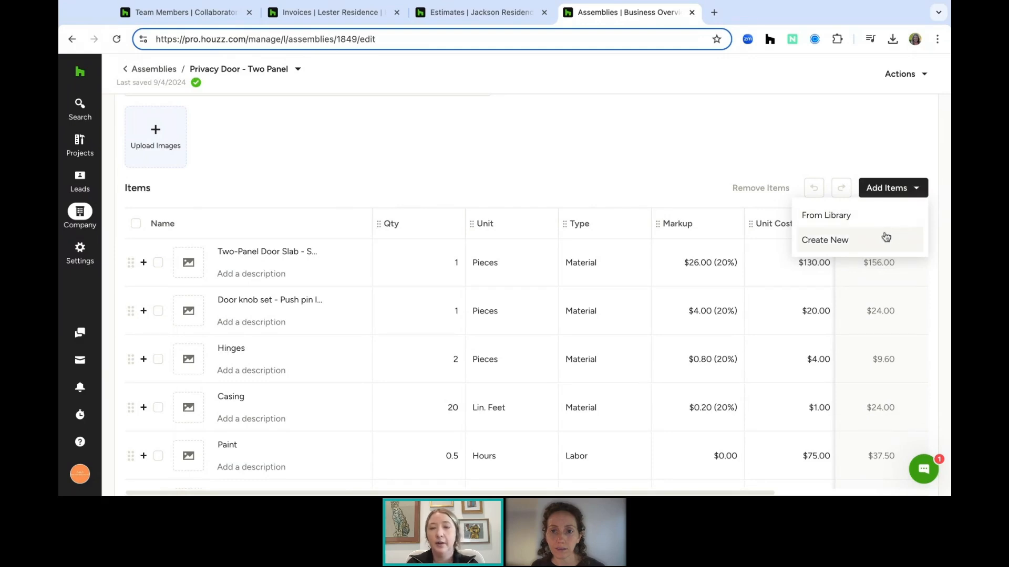
click(883, 146)
scroll(816, 146, down, 2)
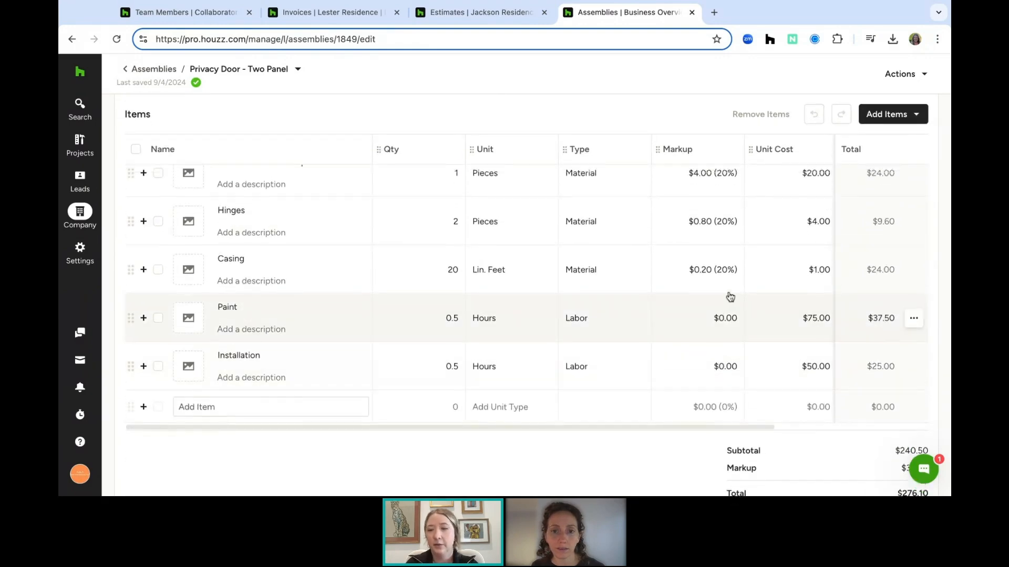
scroll(729, 297, up, 4)
scroll(728, 292, down, 5)
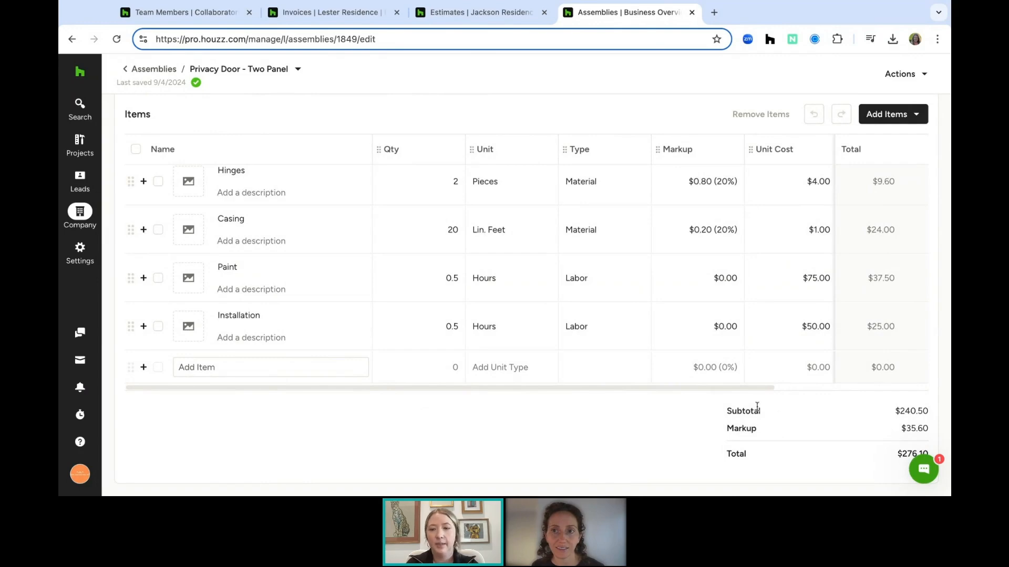
scroll(757, 473, up, 6)
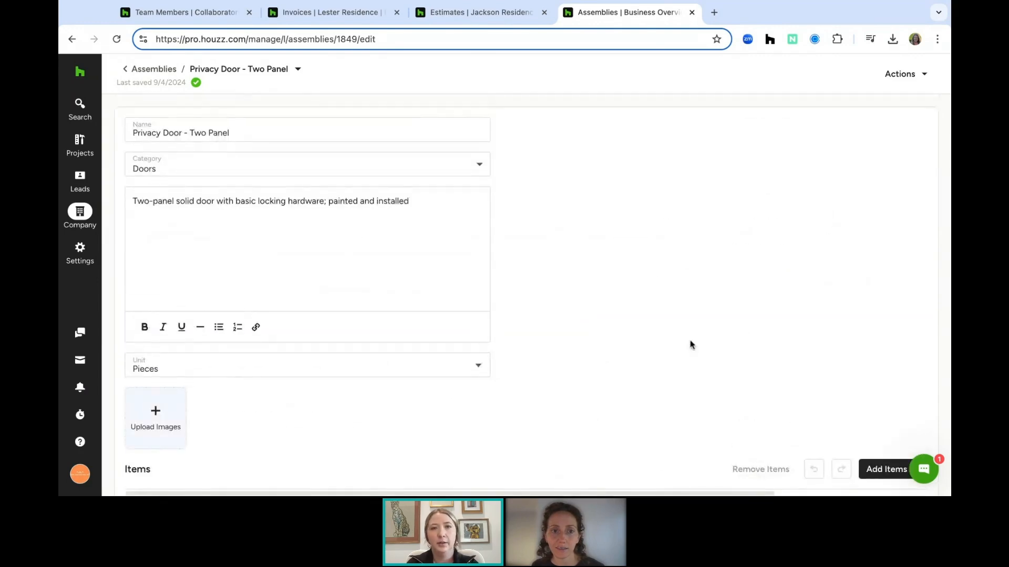
In the Jackson Residence estimate, group the Toilet, Shower Trim, Sinks and Tub Filler items into a new assembly
click(484, 12)
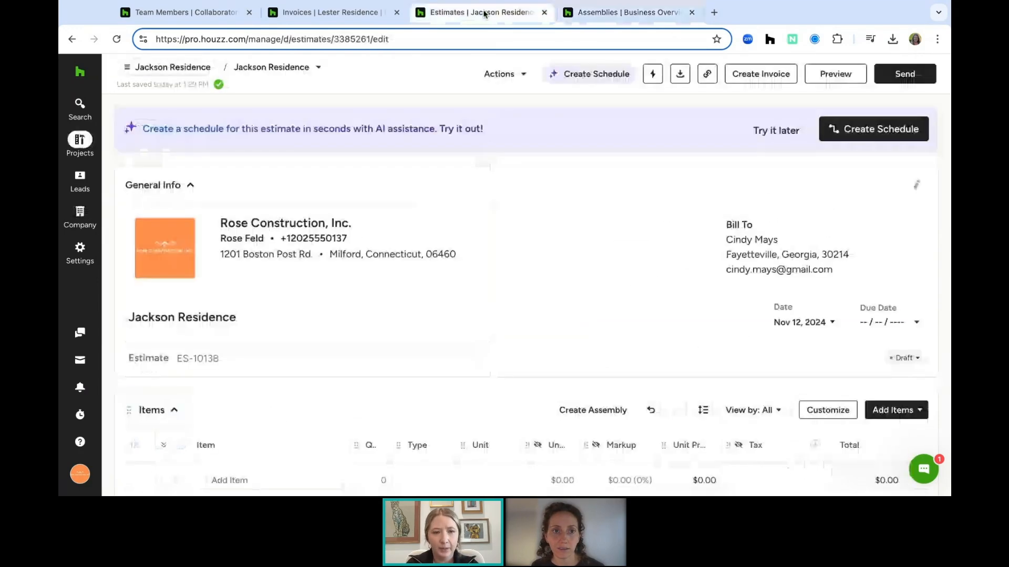
scroll(329, 369, down, 5)
scroll(329, 370, down, 3)
scroll(329, 370, up, 3)
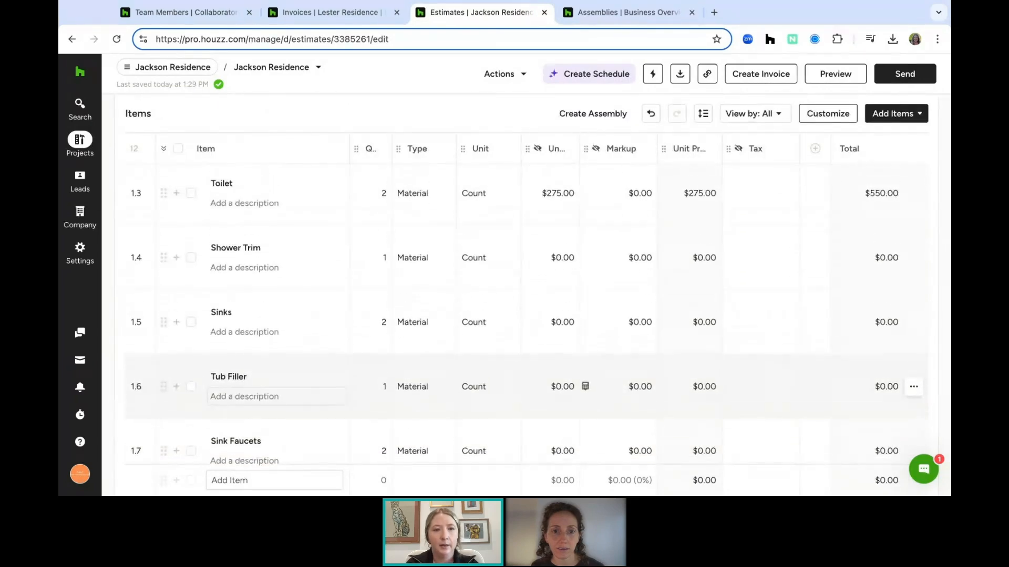
scroll(210, 344, up, 1)
click(191, 218)
click(191, 281)
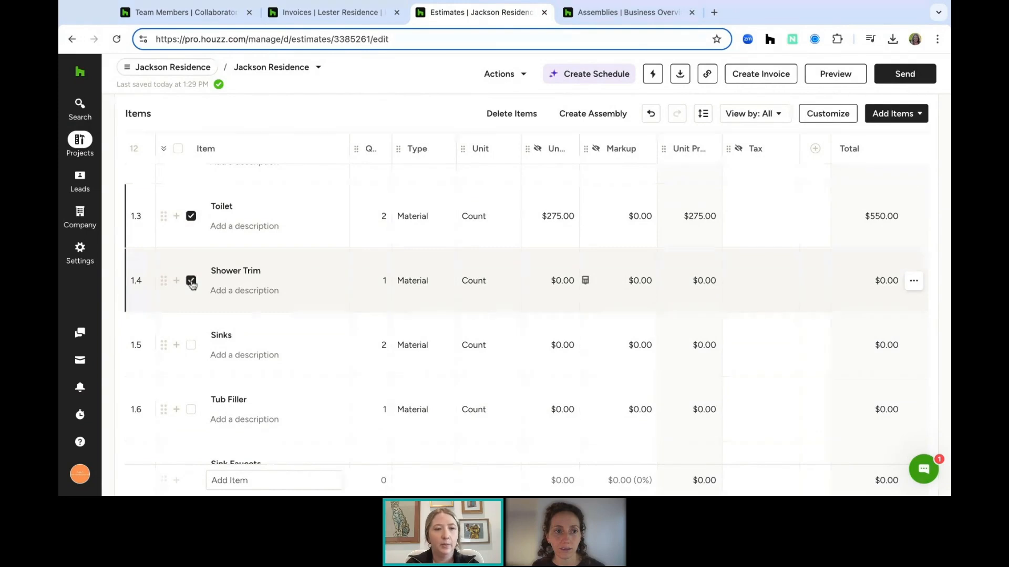
click(192, 345)
click(191, 413)
click(583, 115)
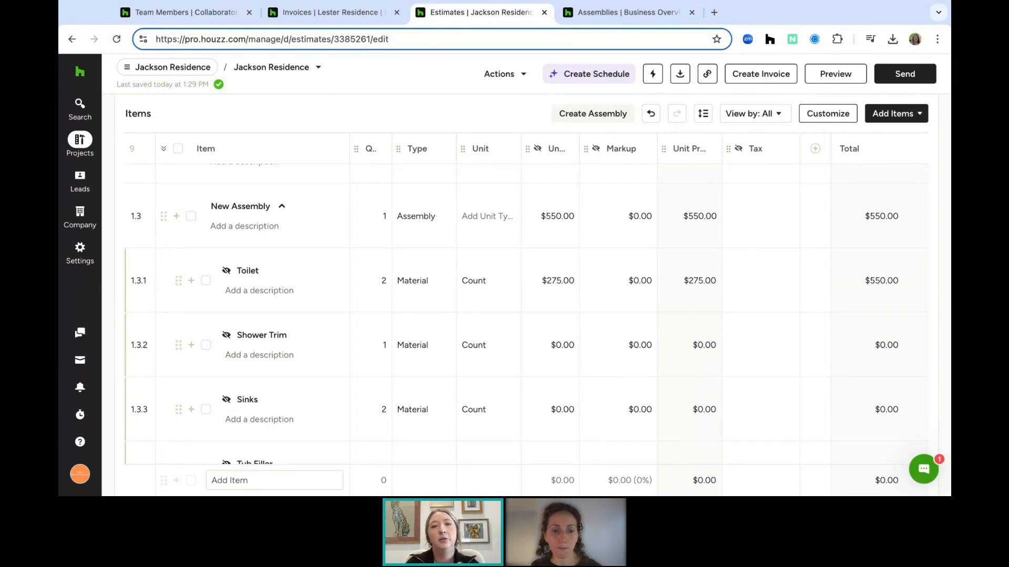
Rename the new assembly as Plumbing and collapse its component items
click(257, 203)
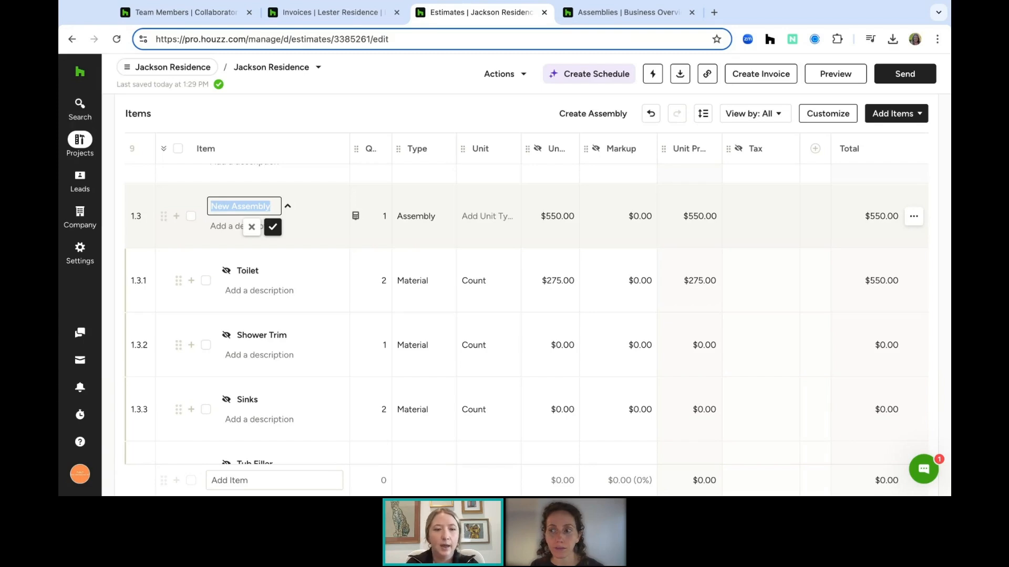
text(PL)
key(BackSpace)
text(lumbing)
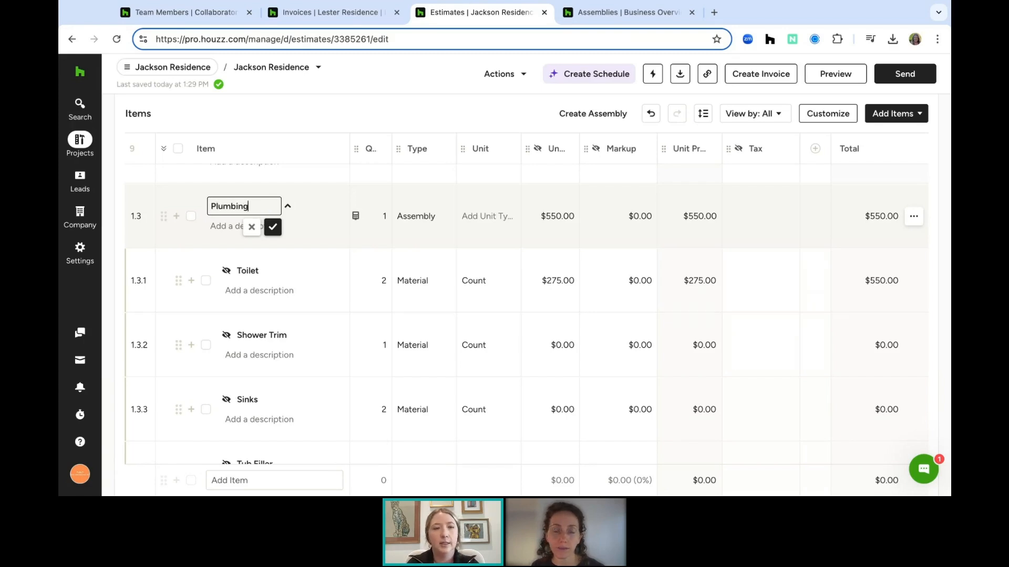
key(Return)
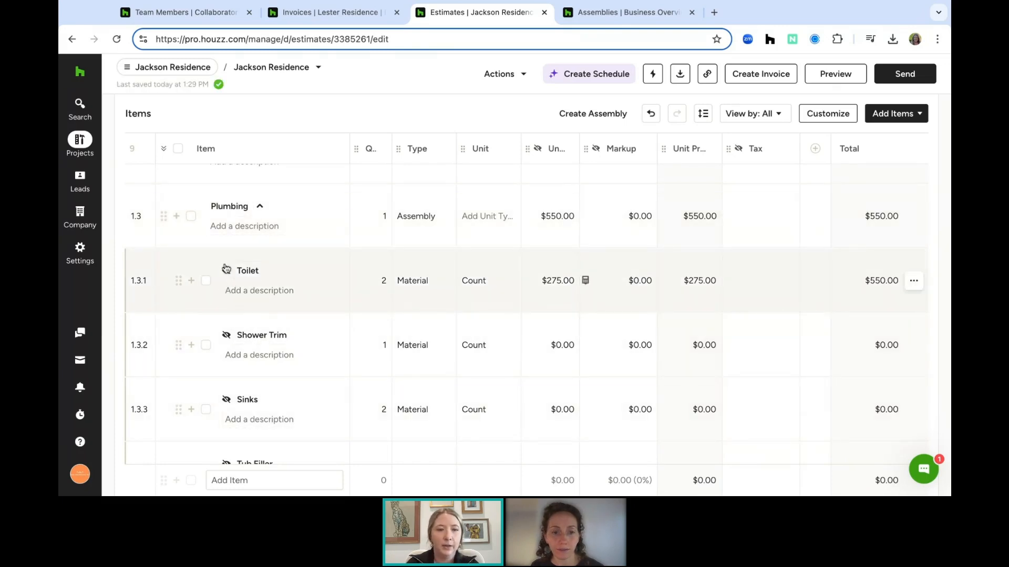
mouse_move(226, 273)
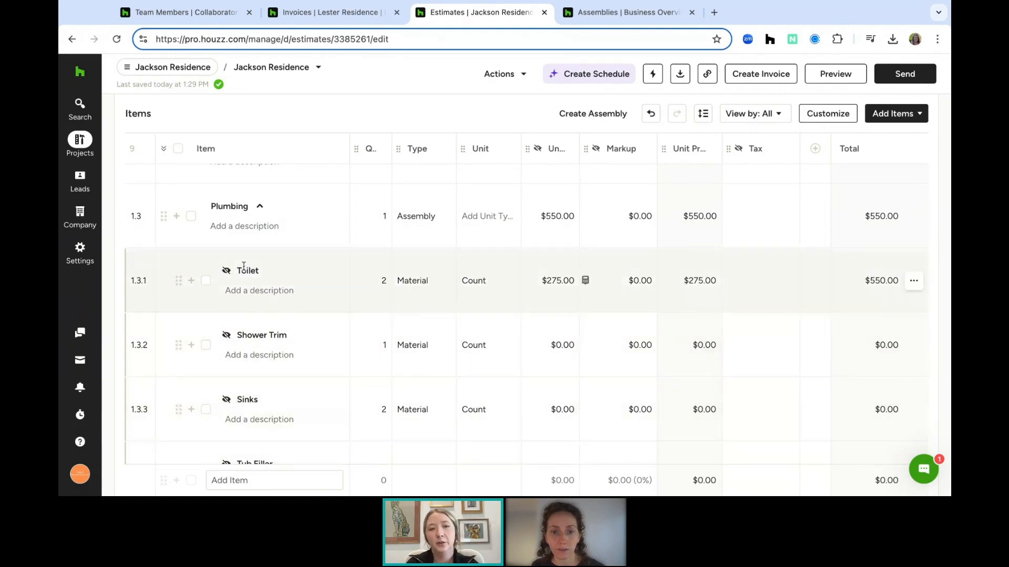
click(260, 207)
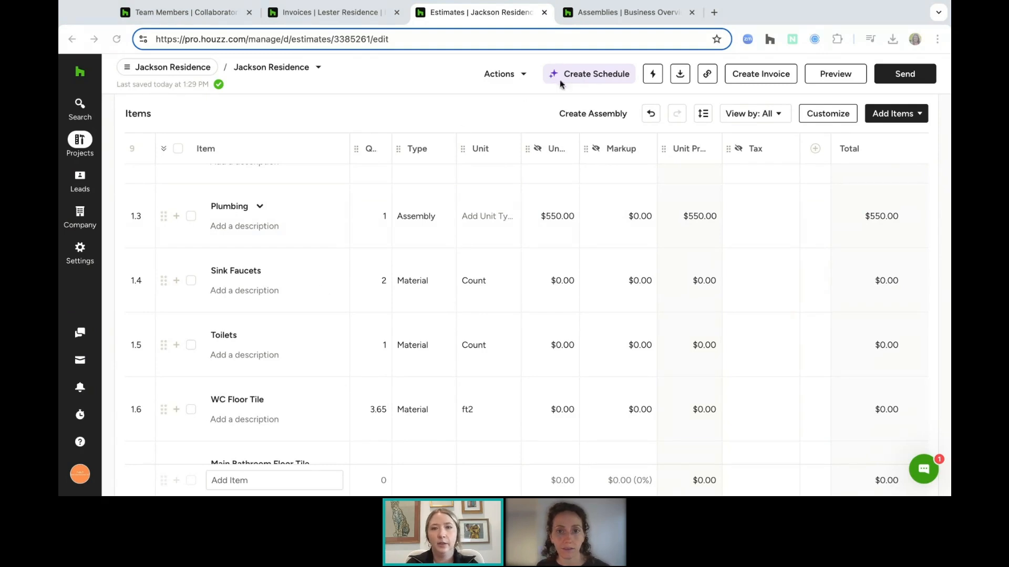
Examine the purchase order setup for the estimate's items, including the vendor choices for Toilet, and close it without creating any orders
click(523, 79)
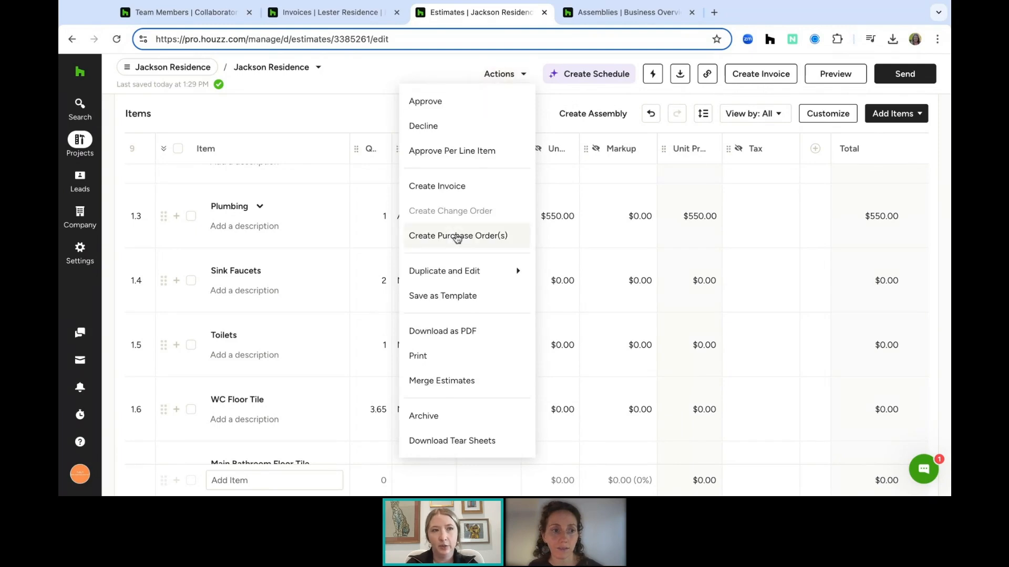
click(457, 237)
scroll(457, 238, down, 5)
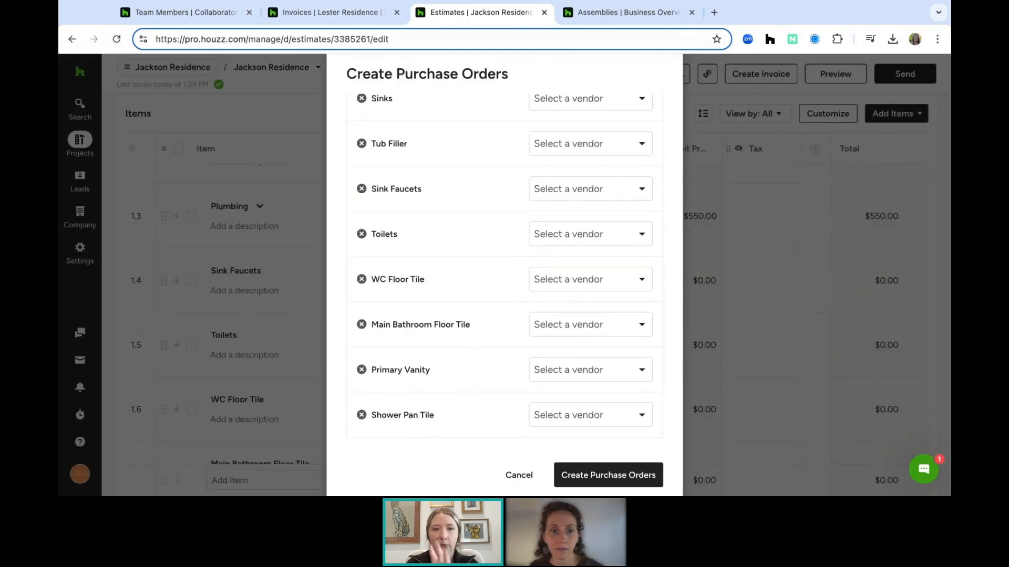
scroll(456, 238, up, 3)
scroll(457, 238, up, 2)
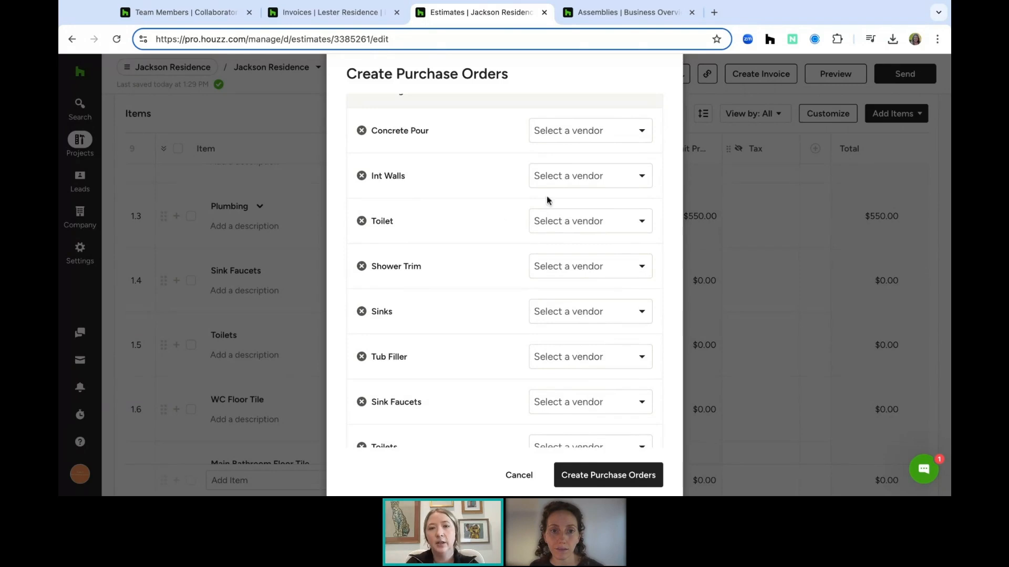
click(595, 222)
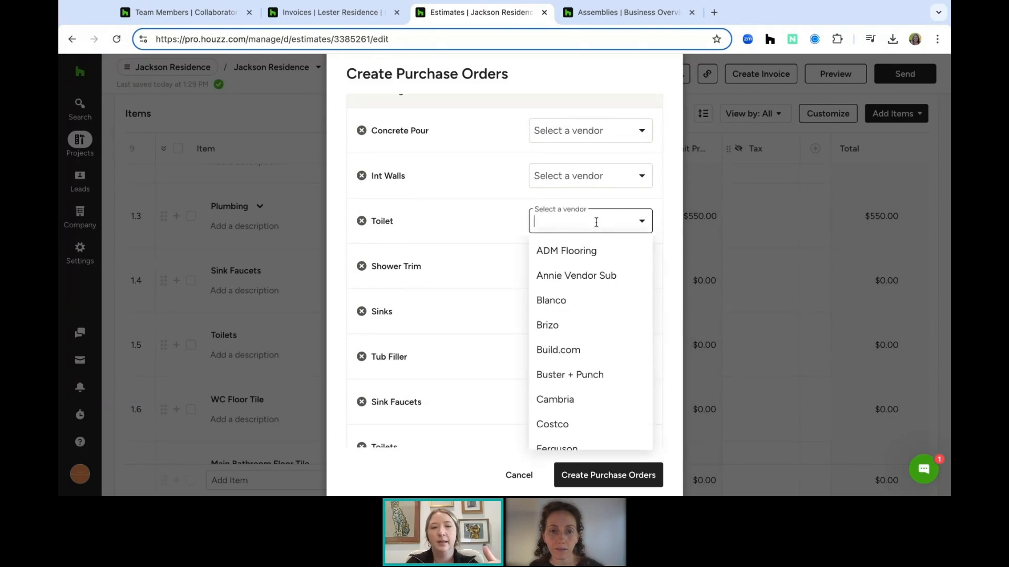
click(675, 221)
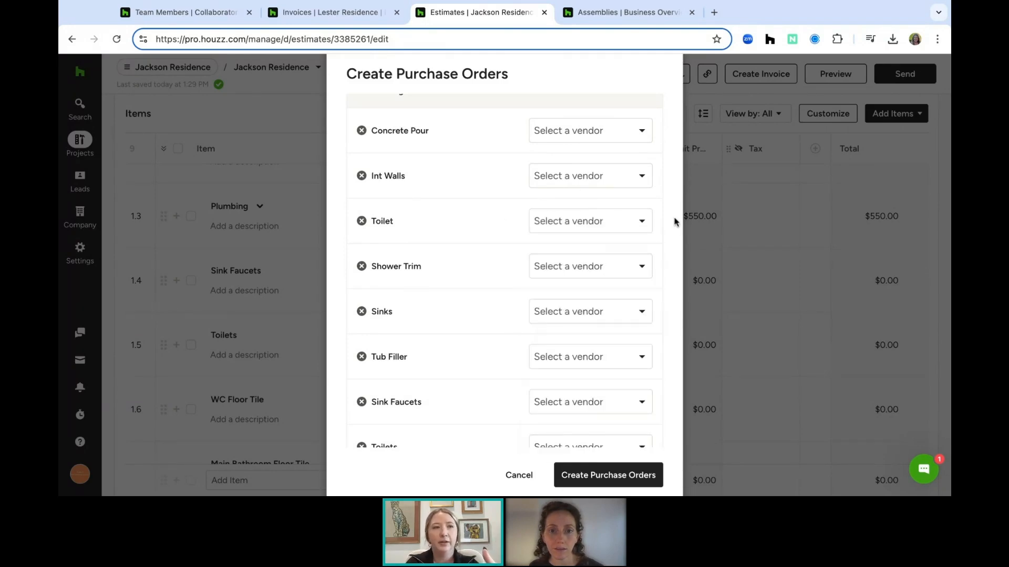
scroll(659, 267, up, 2)
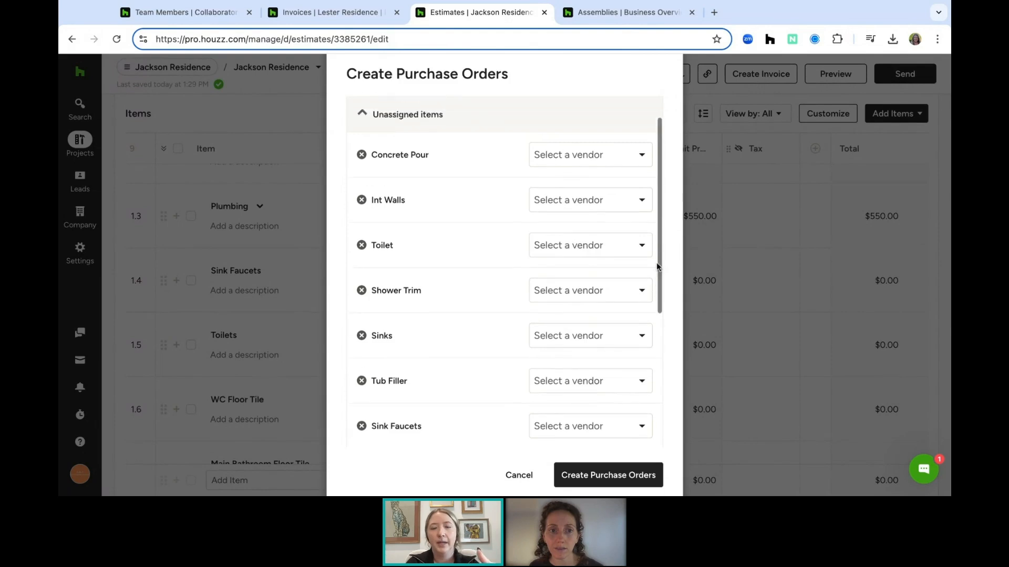
click(708, 138)
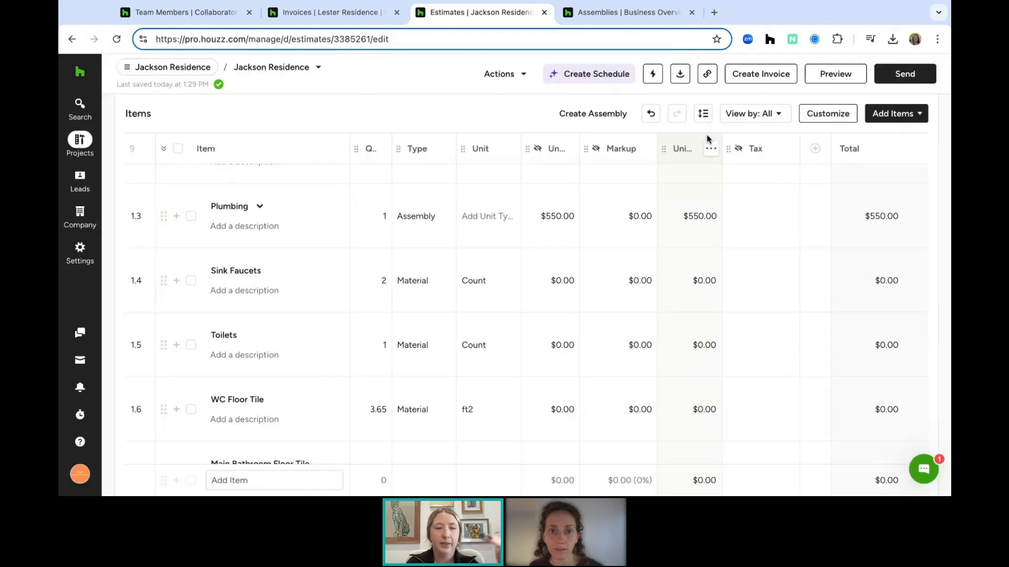